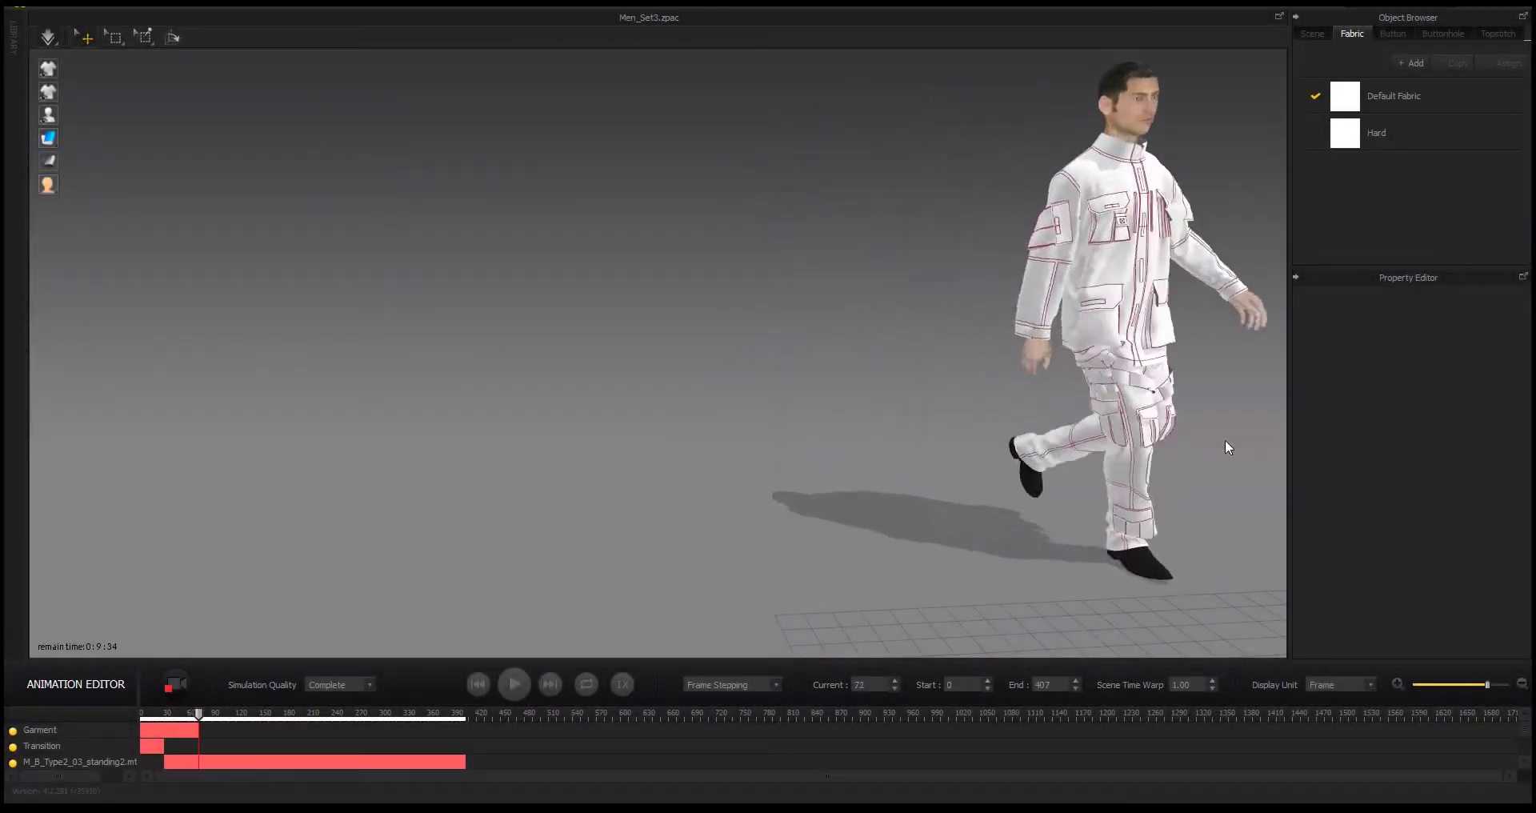
pyautogui.moveTo(1142, 359); pyautogui.dragTo(768, 433, button='right')
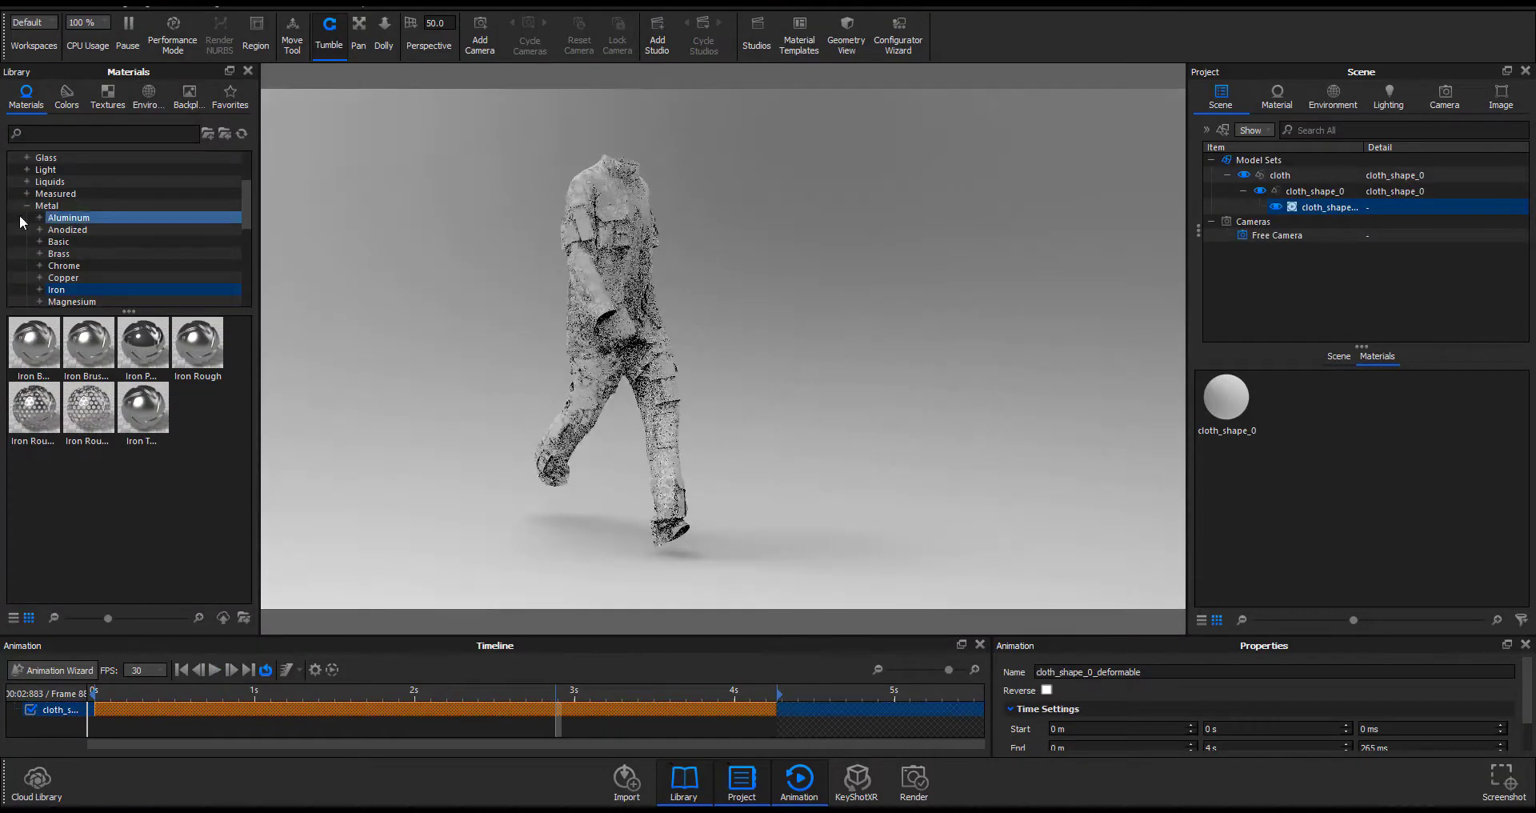
# Find the Velvet Red material in the Cloth and Leather library and apply it to the imported garment.
pyautogui.click(27, 206)
pyautogui.scroll(3, 80, 209)
pyautogui.doubleClick(138, 208)
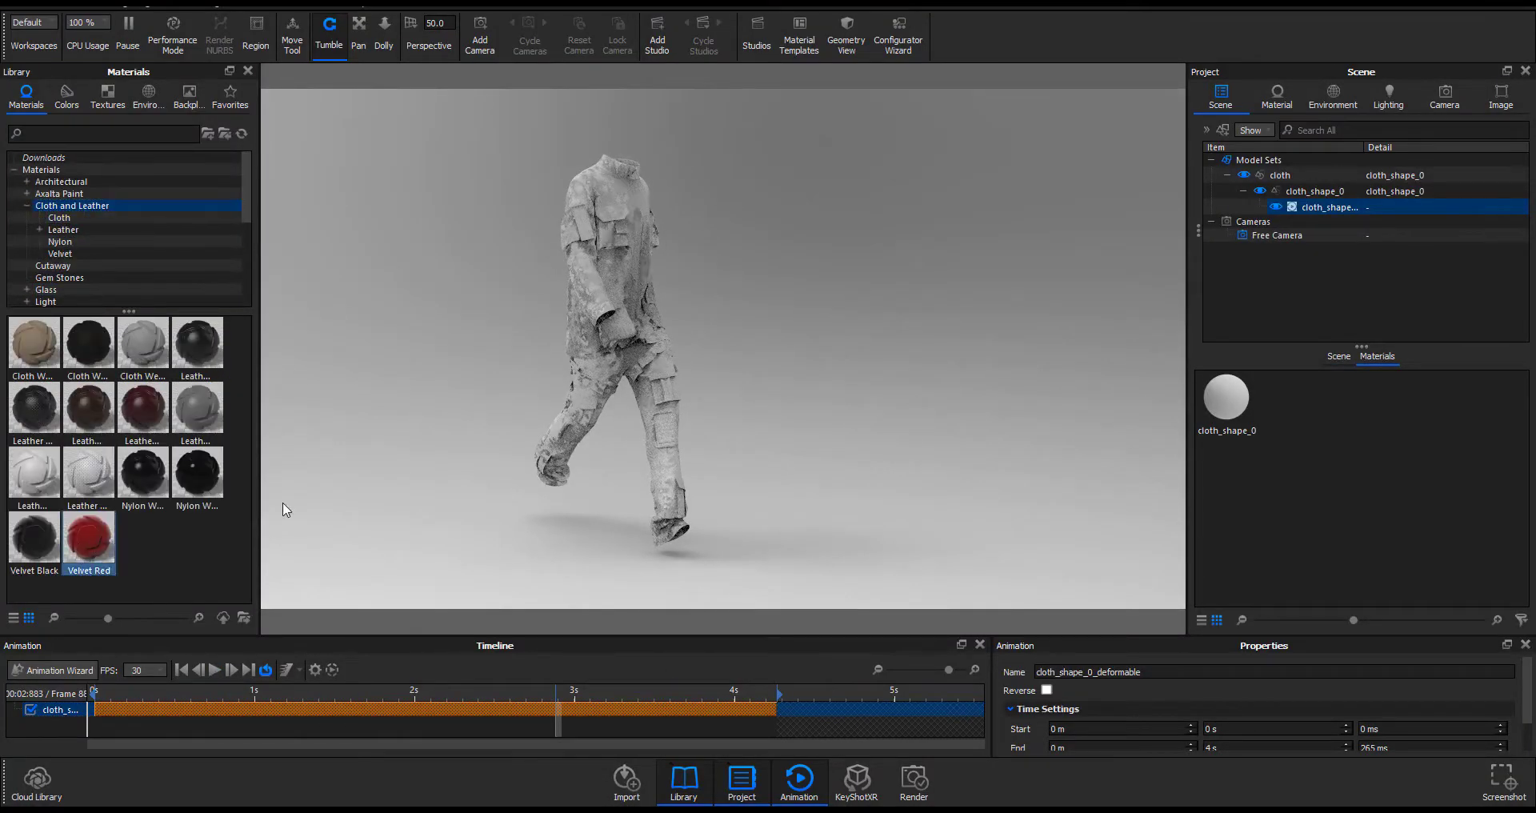
pyautogui.click(64, 230)
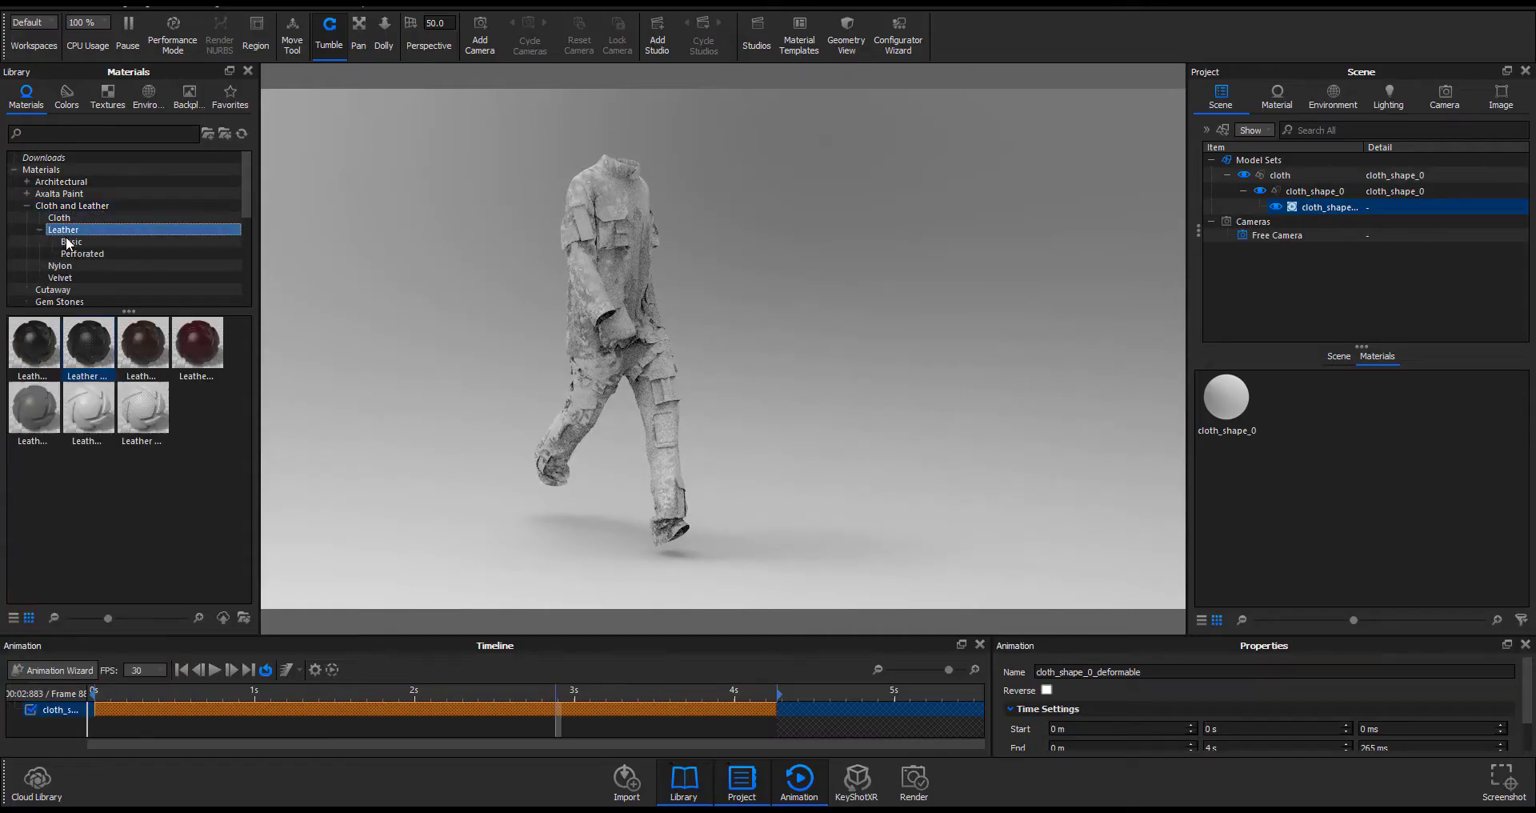
pyautogui.moveTo(84, 356); pyautogui.dragTo(614, 272)
pyautogui.moveTo(614, 272); pyautogui.dragTo(651, 315)
pyautogui.scroll(-5, 651, 316)
pyautogui.scroll(10, 532, 267)
pyautogui.doubleClick(532, 266)
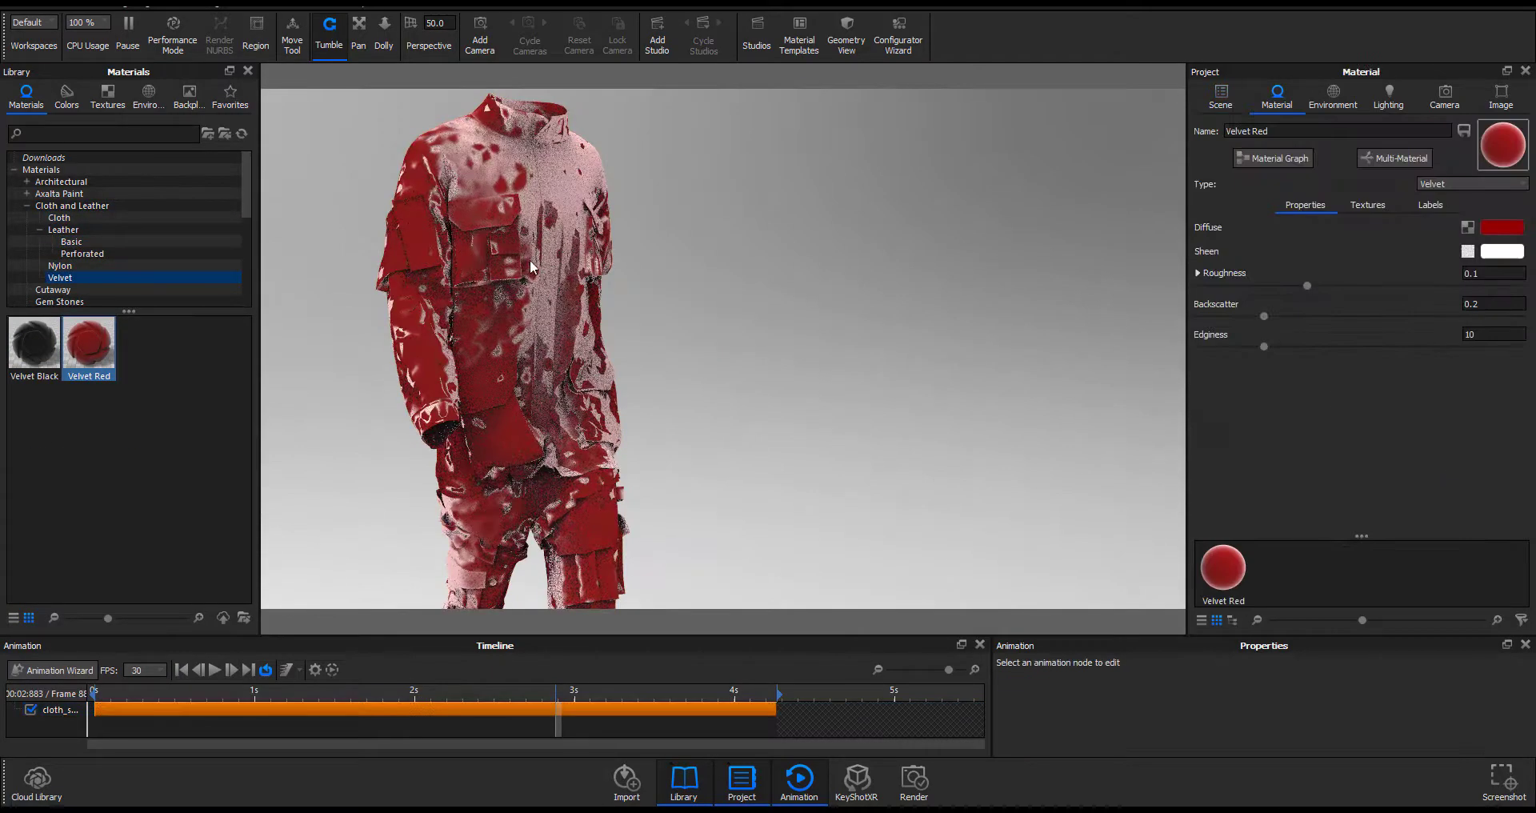
# Toggle the velvet material's sheen texture and try the Diffuse material type on the garment.
pyautogui.click(1468, 251)
pyautogui.click(1316, 225)
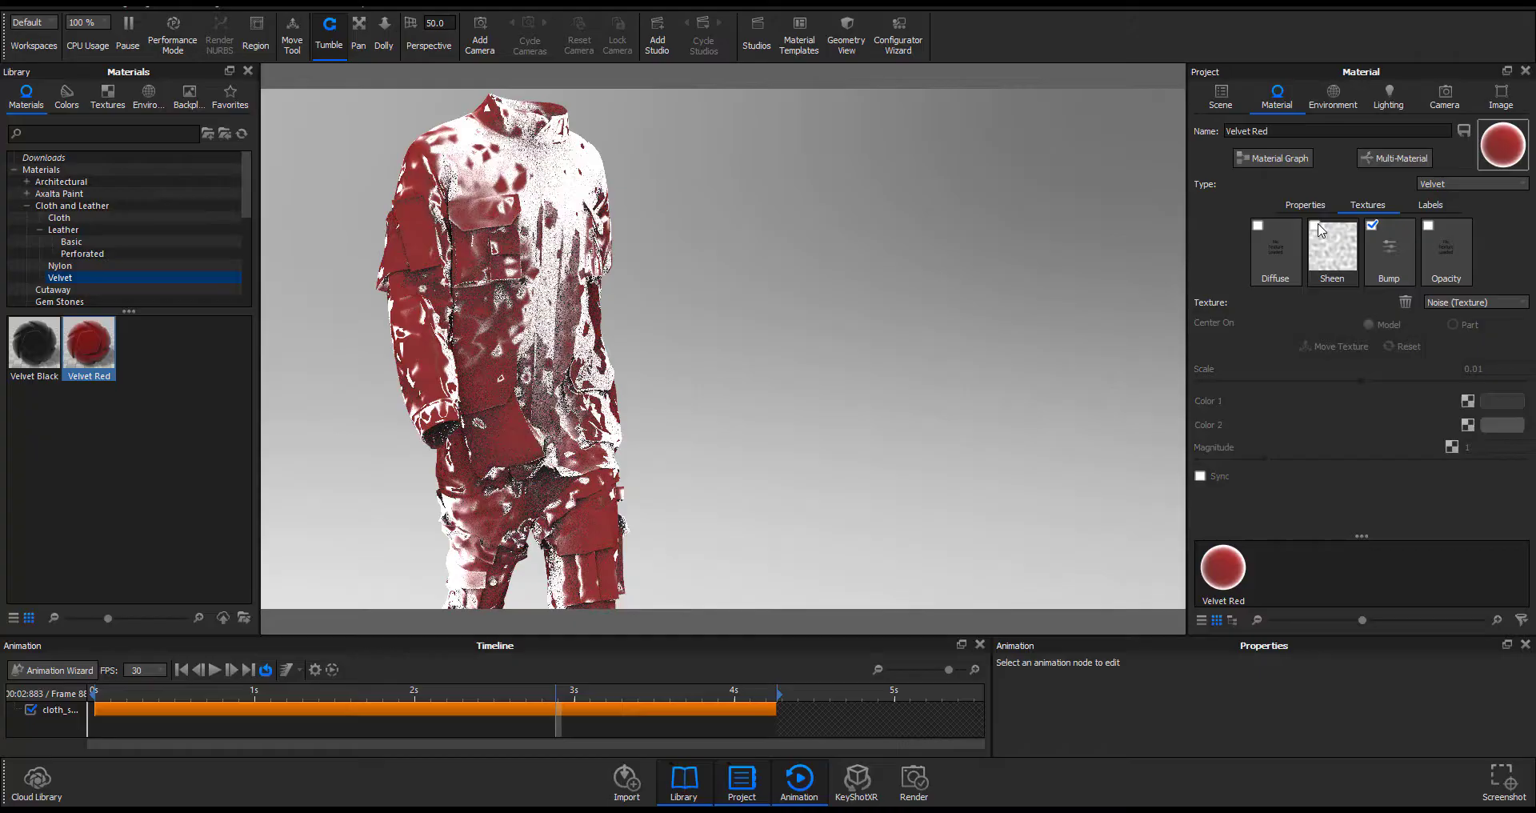
pyautogui.click(1316, 226)
pyautogui.click(1471, 184)
pyautogui.click(1446, 201)
pyautogui.moveTo(641, 320); pyautogui.dragTo(704, 320)
# Change the garment's material type to Advanced with a grey specular transmission and a roughness transmission of 0.152.
pyautogui.click(1458, 186)
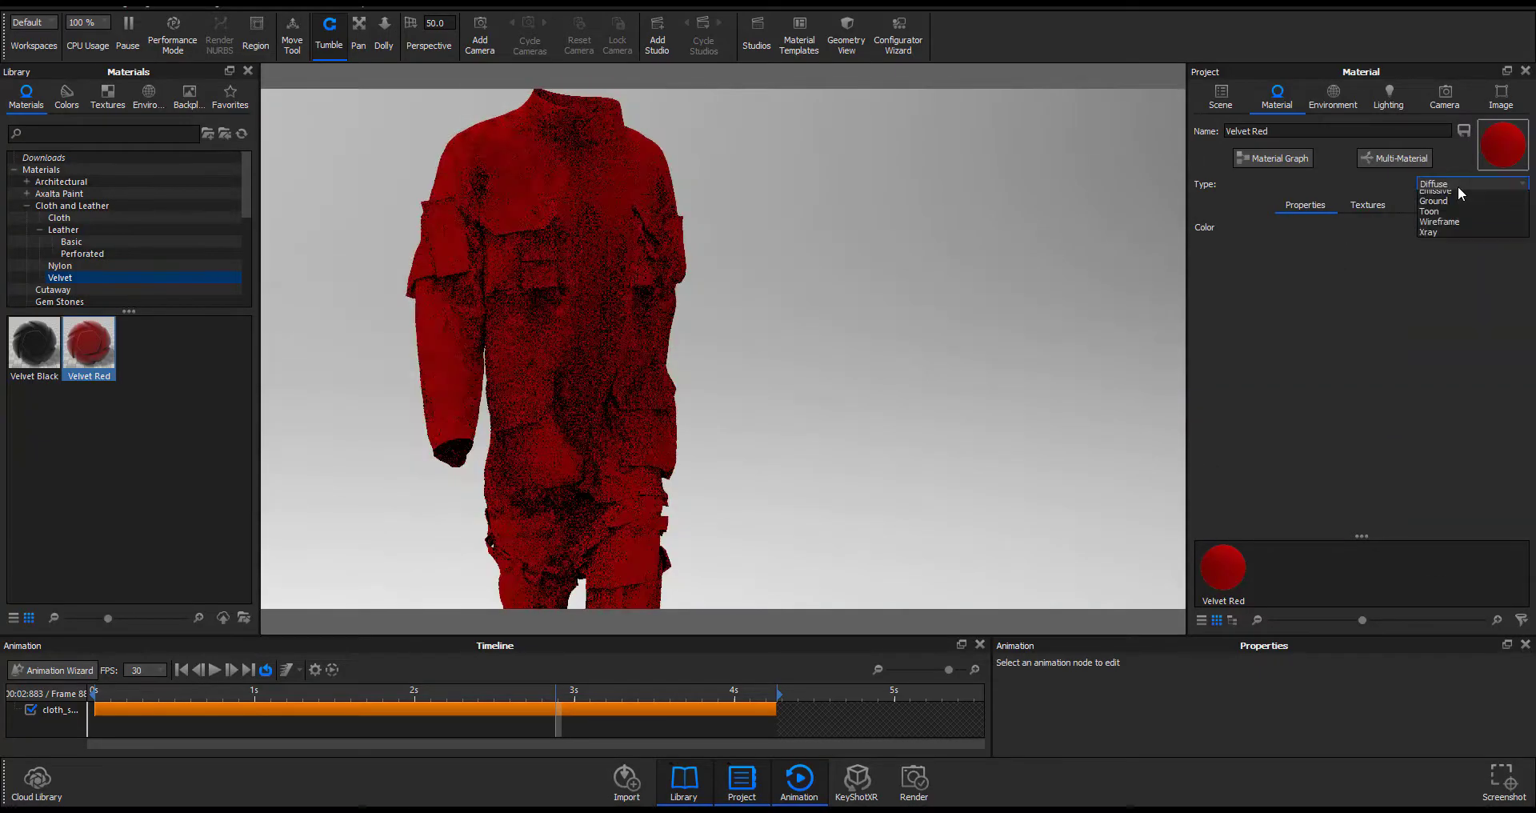
pyautogui.click(1444, 325)
pyautogui.click(1503, 385)
pyautogui.click(1278, 280)
pyautogui.moveTo(1278, 280); pyautogui.dragTo(1269, 306)
pyautogui.click(1395, 668)
pyautogui.moveTo(1200, 418); pyautogui.dragTo(1298, 418)
pyautogui.scroll(5, 769, 296)
pyautogui.scroll(-5, 769, 297)
# Set the garment material's diffuse color to the teal swatch #2DB8CB.
pyautogui.click(1501, 229)
pyautogui.moveTo(1421, 240); pyautogui.dragTo(1421, 291)
pyautogui.click(1378, 316)
pyautogui.click(1235, 616)
pyautogui.click(1337, 617)
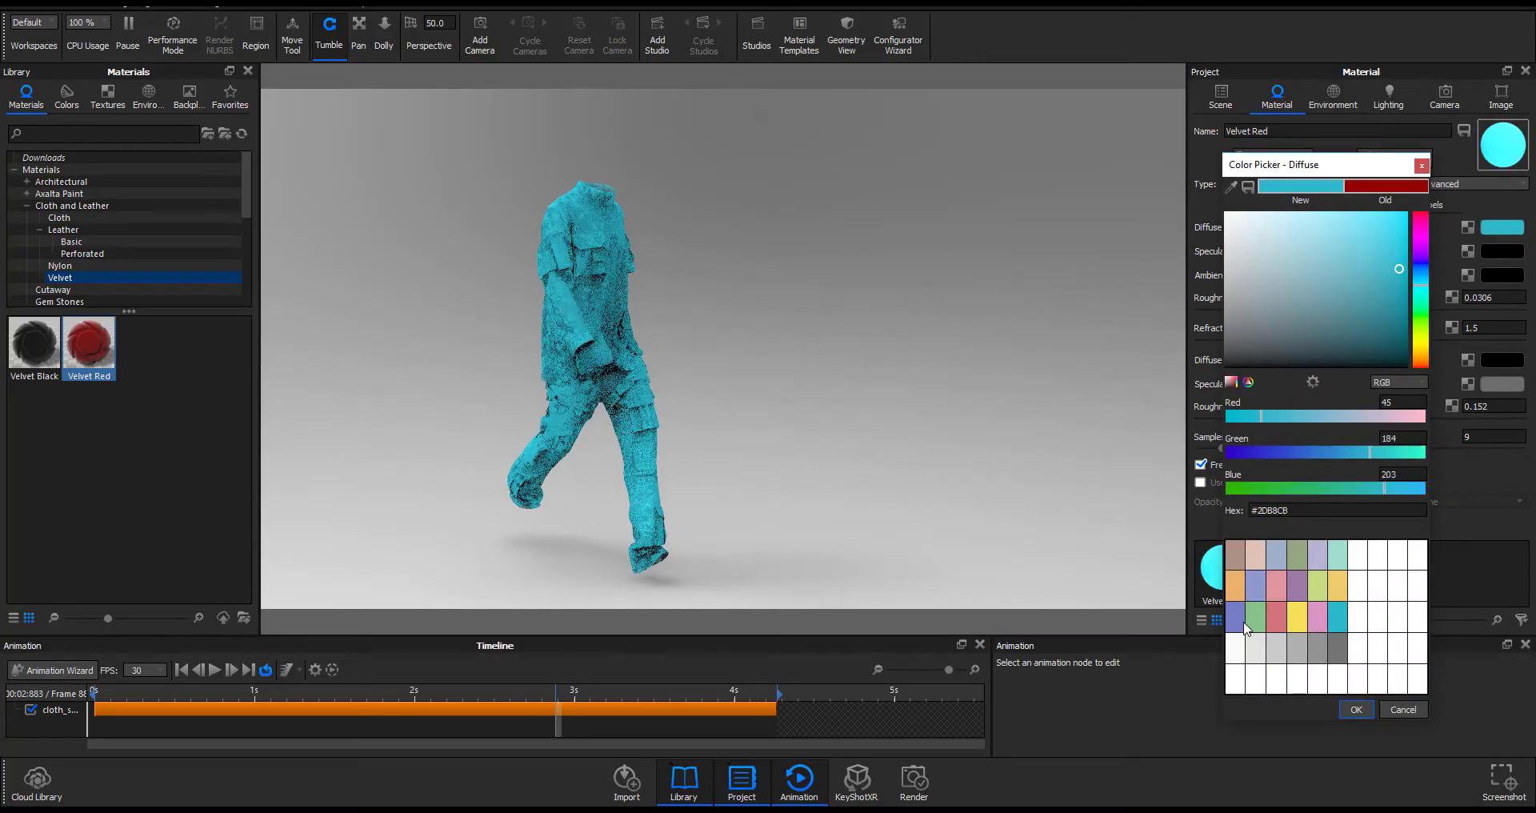
pyautogui.click(1261, 613)
pyautogui.click(1344, 628)
pyautogui.click(1357, 710)
# Rewind the cloth animation to its start and play it back to check the walk.
pyautogui.moveTo(558, 691); pyautogui.dragTo(313, 691)
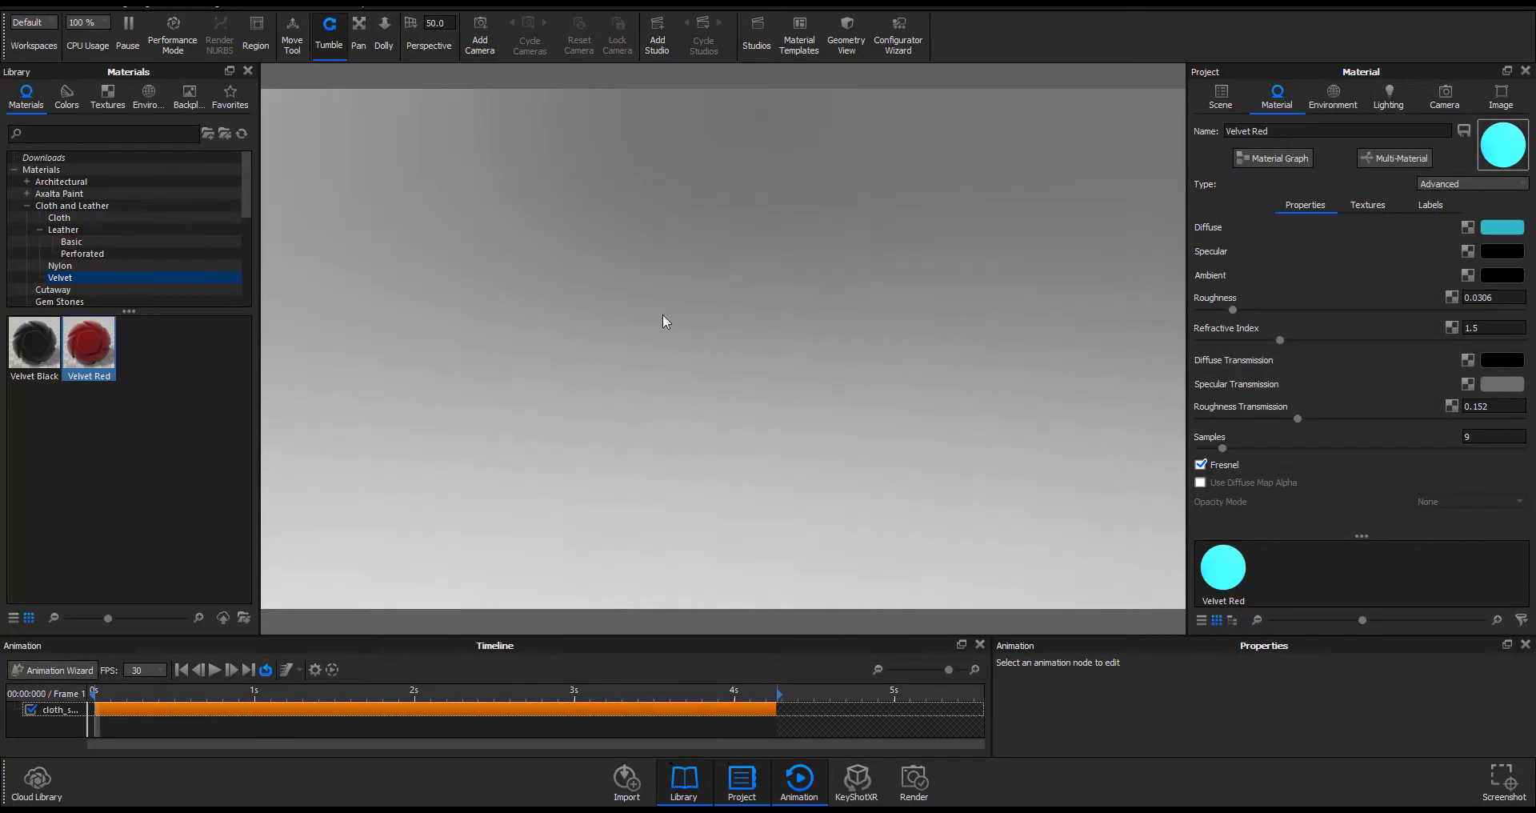
pyautogui.click(214, 669)
pyautogui.scroll(-5, 686, 387)
pyautogui.moveTo(755, 460); pyautogui.dragTo(699, 442)
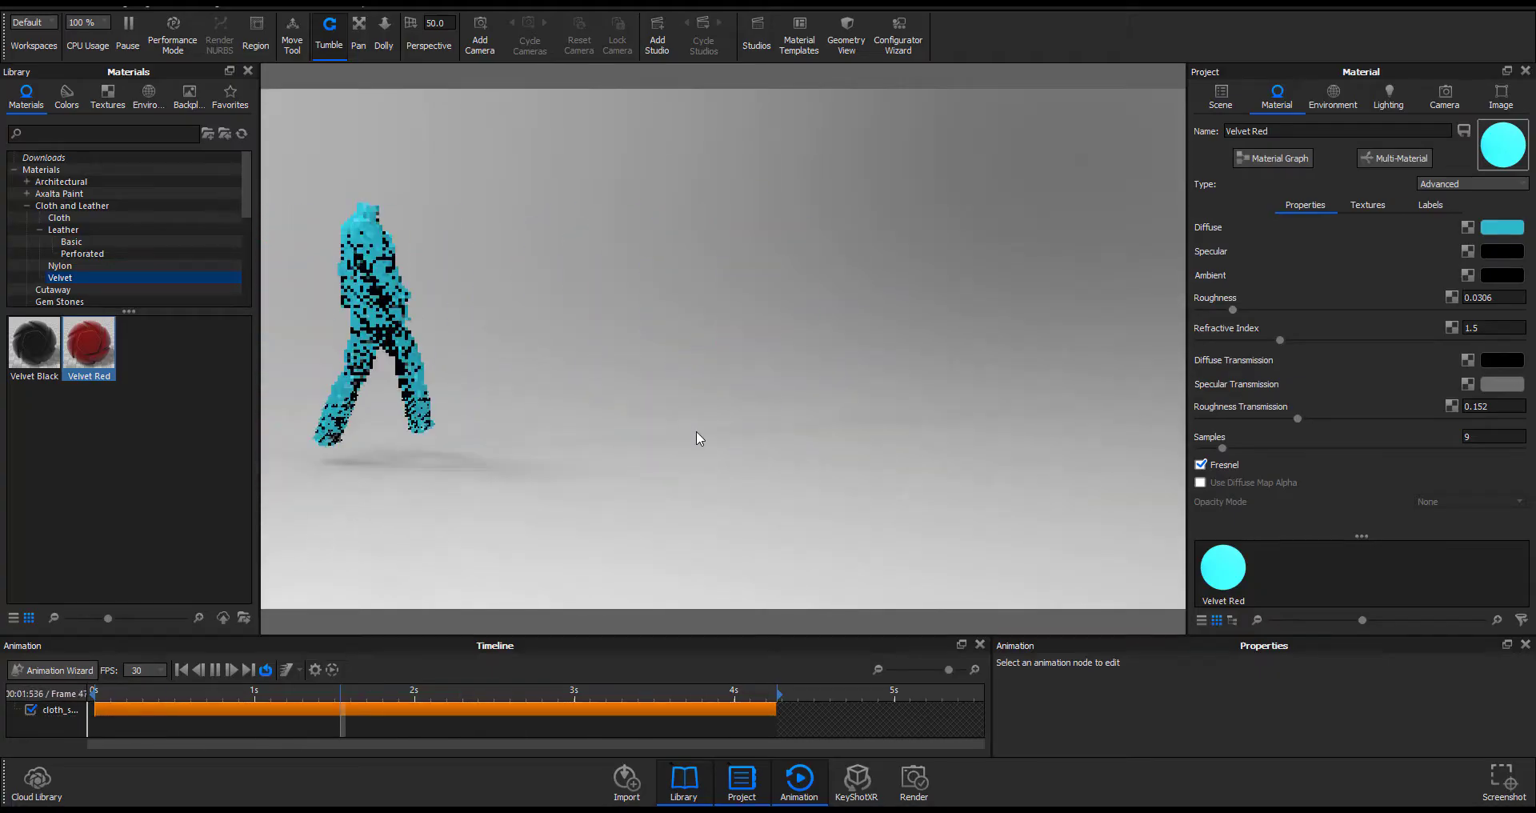
# Scrub the beginning of the walk, shorten the cloth animation to end at 3 s 866 ms, and replay it.
pyautogui.click(116, 690)
pyautogui.moveTo(116, 697); pyautogui.dragTo(159, 697)
pyautogui.moveTo(95, 710)
pyautogui.mouseDown()
pyautogui.moveTo(158, 710)
pyautogui.moveTo(120, 715)
pyautogui.moveTo(94, 696)
pyautogui.mouseUp()
pyautogui.click(123, 694)
pyautogui.click(216, 670)
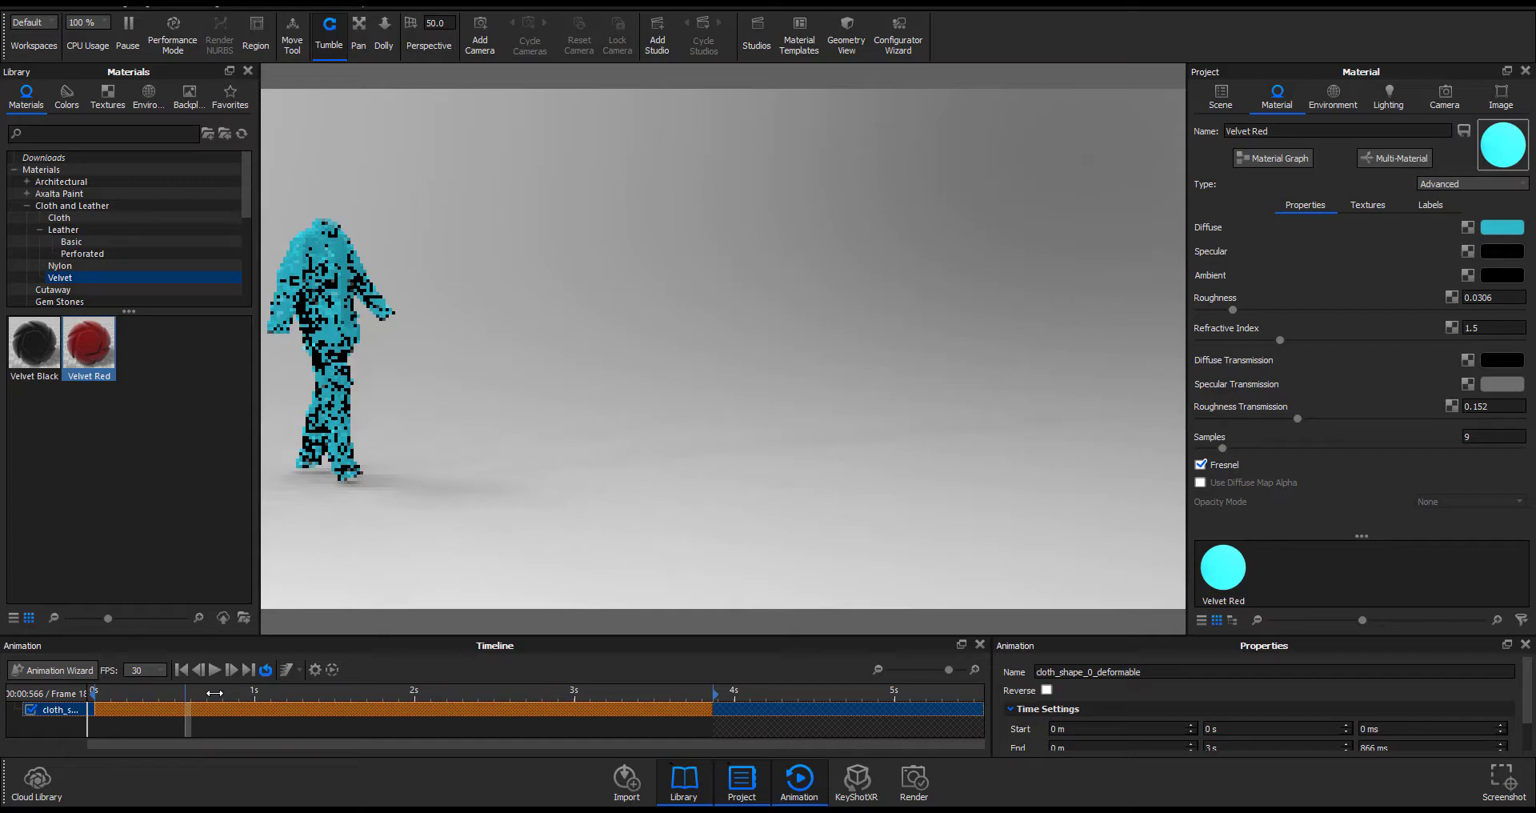
# Start the timeline's playback range at about 0.8 s, end the cloth animation at 3 s 866 ms, and play it.
pyautogui.moveTo(715, 708); pyautogui.dragTo(628, 708)
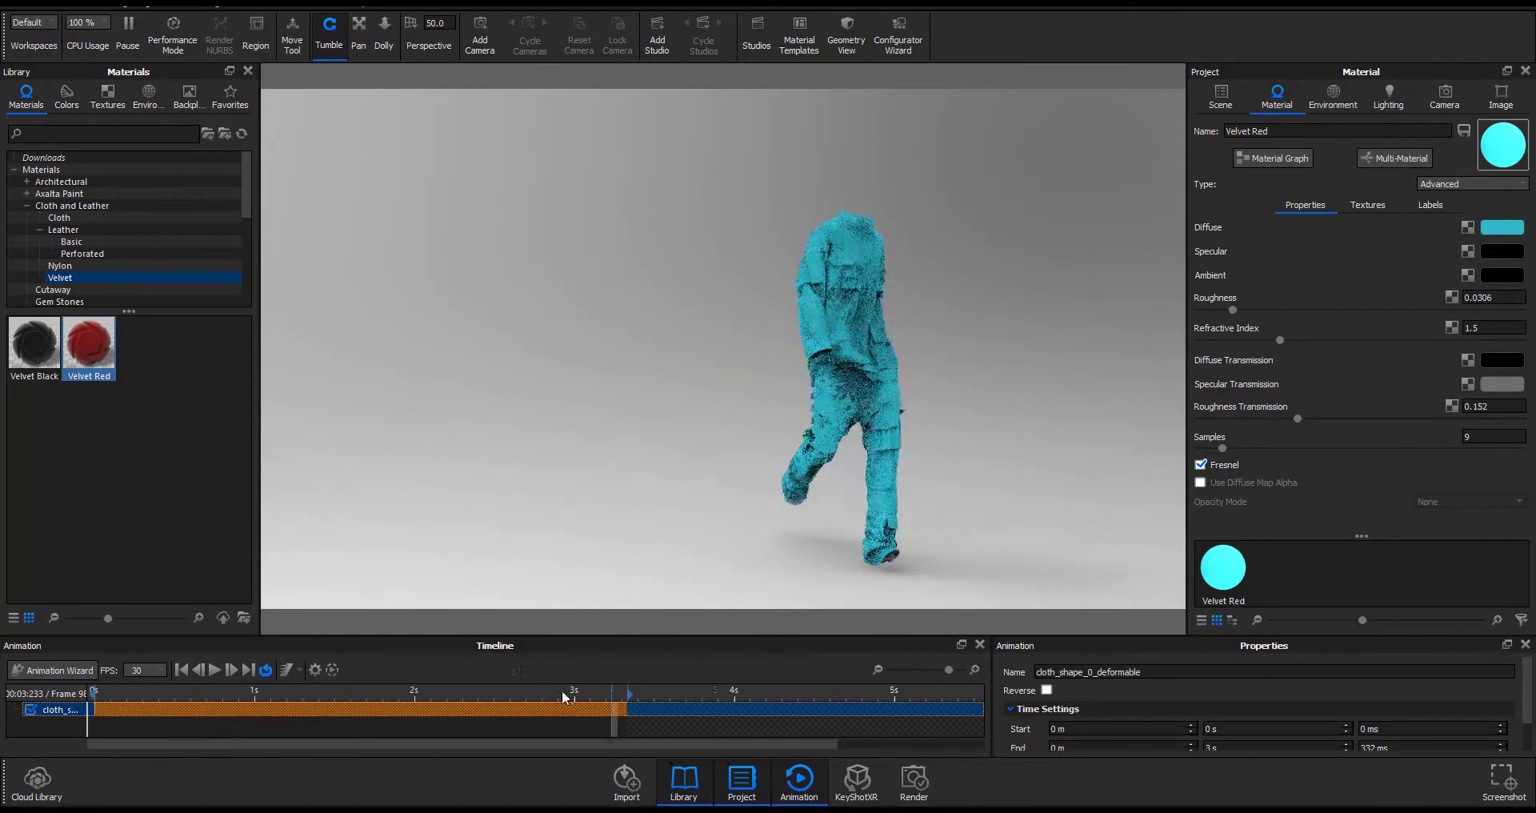
pyautogui.click(215, 670)
pyautogui.moveTo(164, 711); pyautogui.dragTo(199, 698)
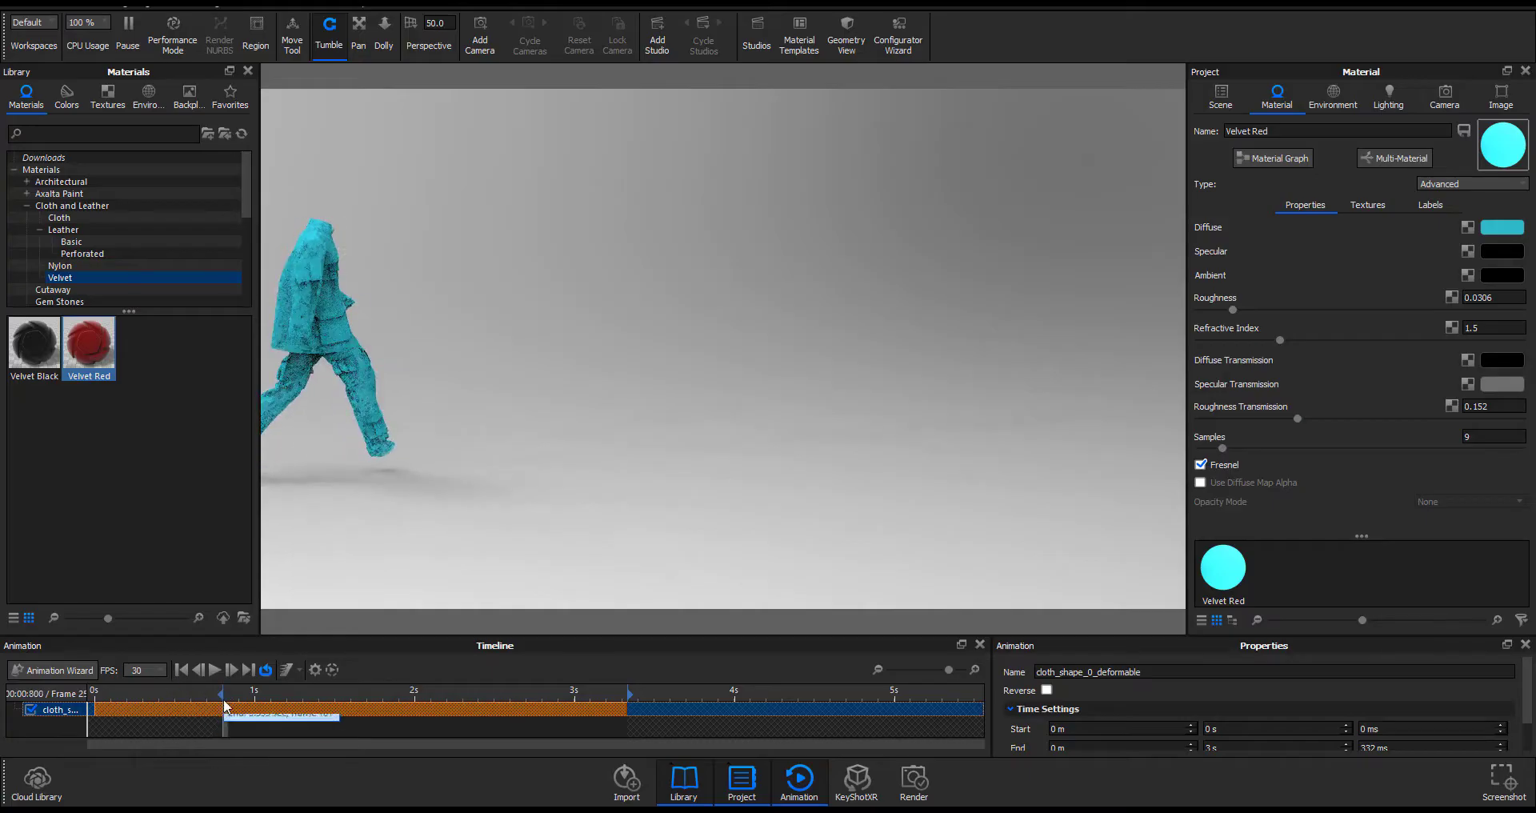
pyautogui.moveTo(627, 708); pyautogui.dragTo(713, 708)
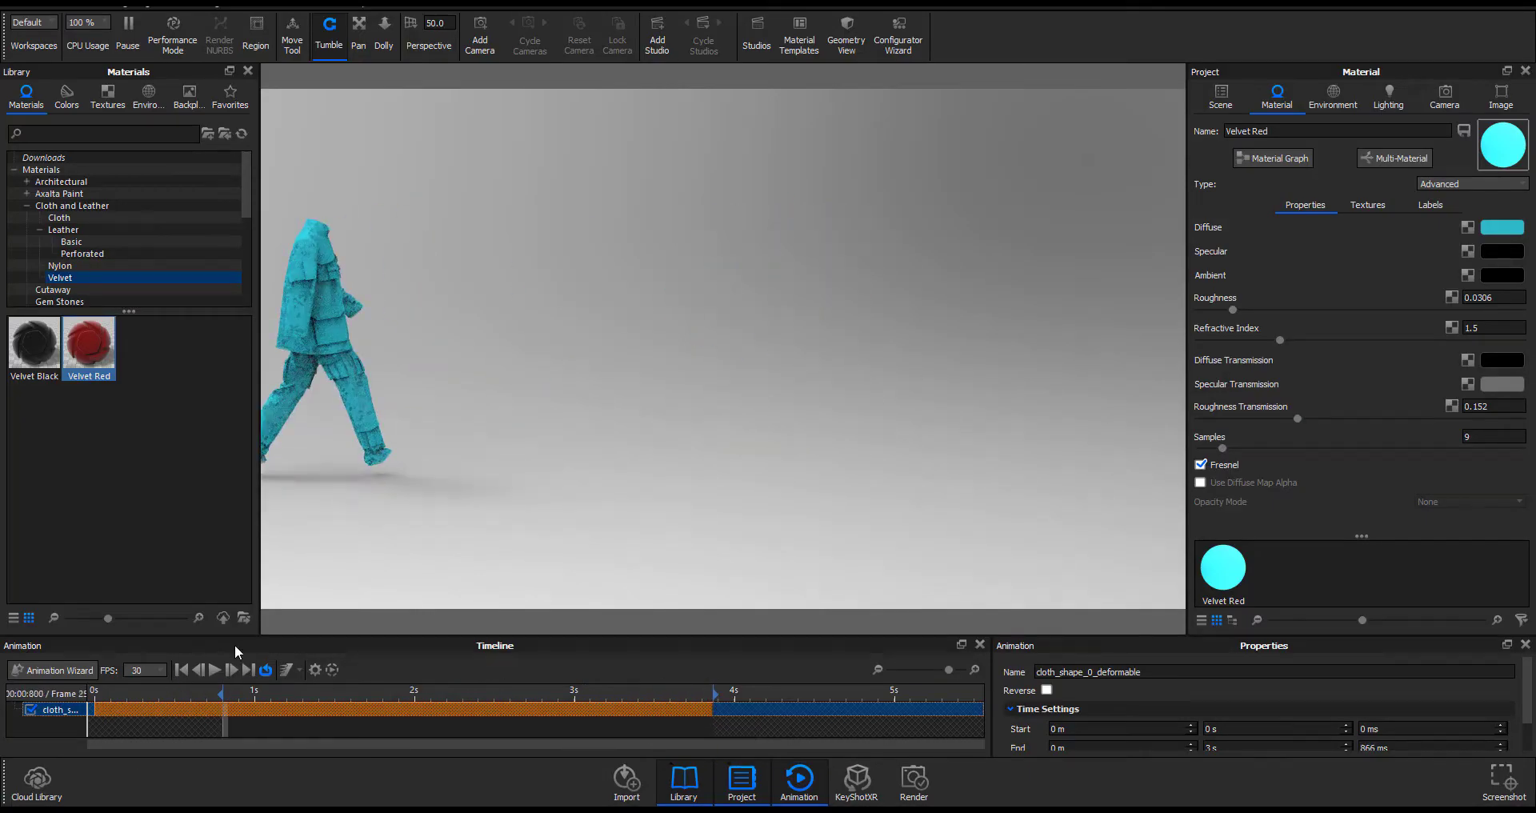
pyautogui.click(214, 670)
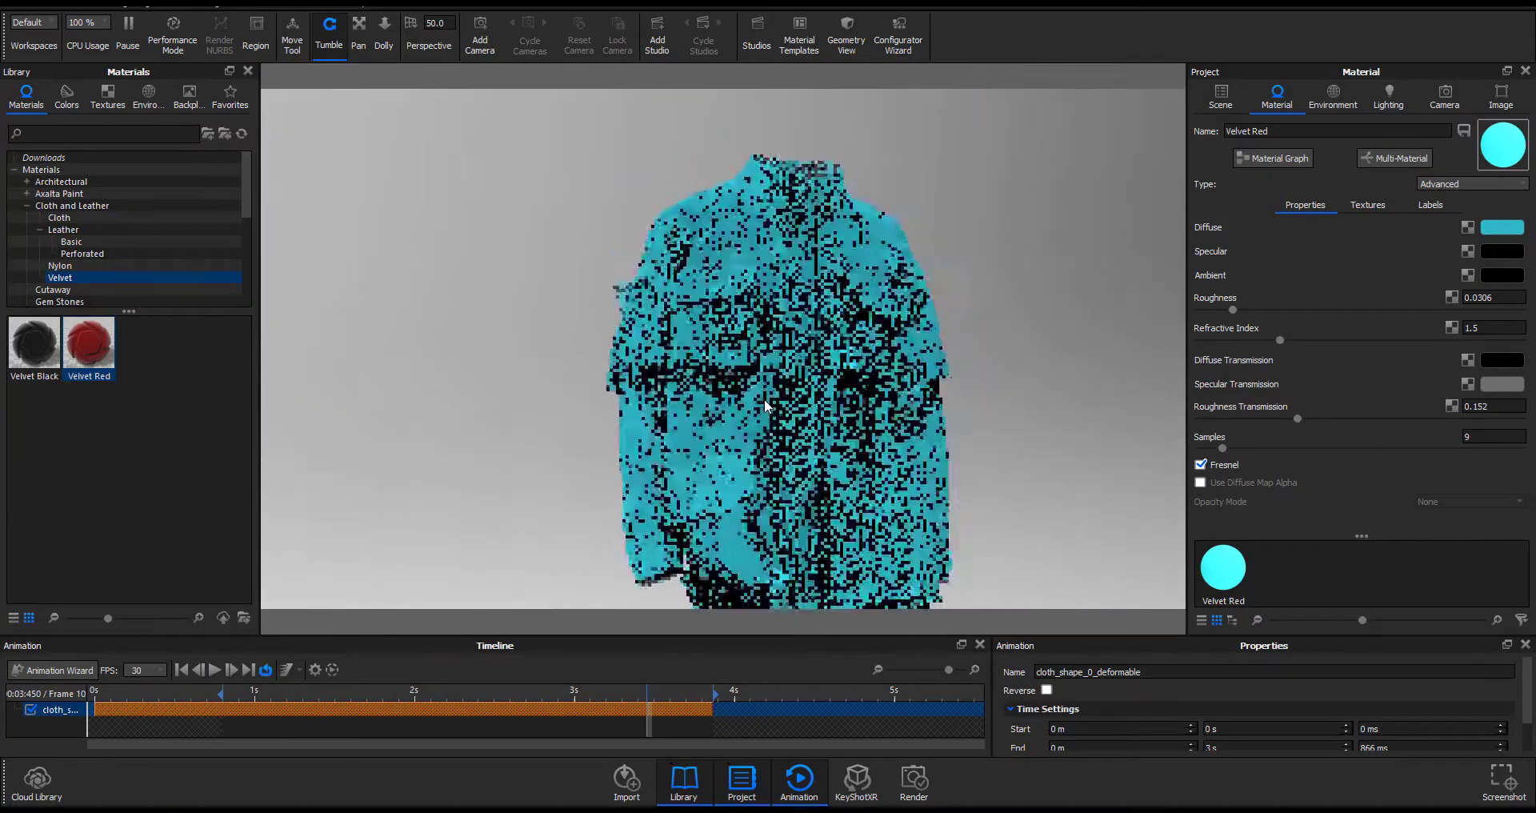
# Open the garment material's graph and switch its type to Diffuse.
pyautogui.click(1222, 95)
pyautogui.click(1320, 207)
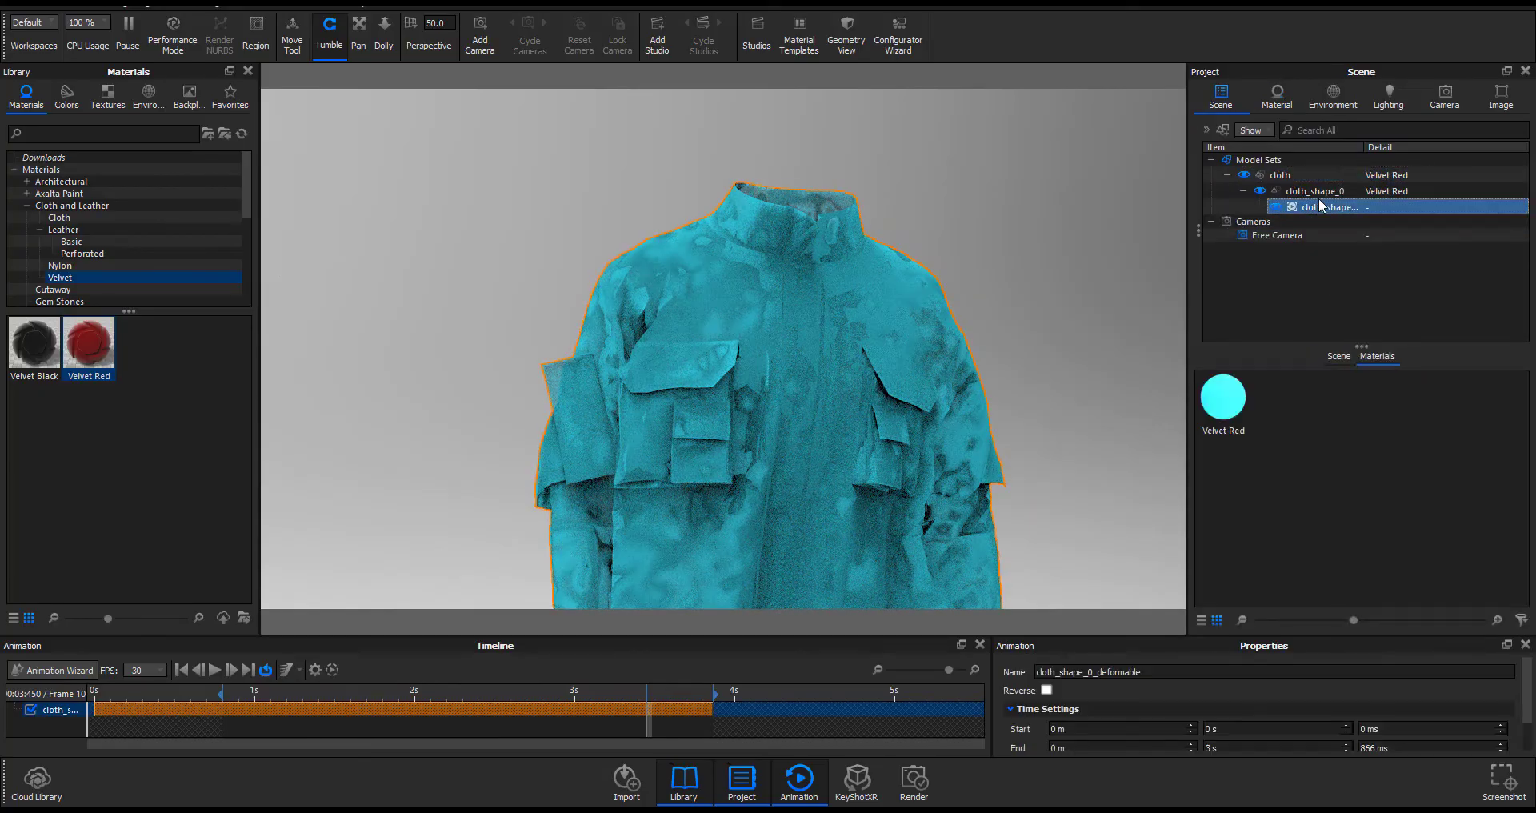
pyautogui.scroll(-2, 799, 422)
pyautogui.doubleClick(1232, 403)
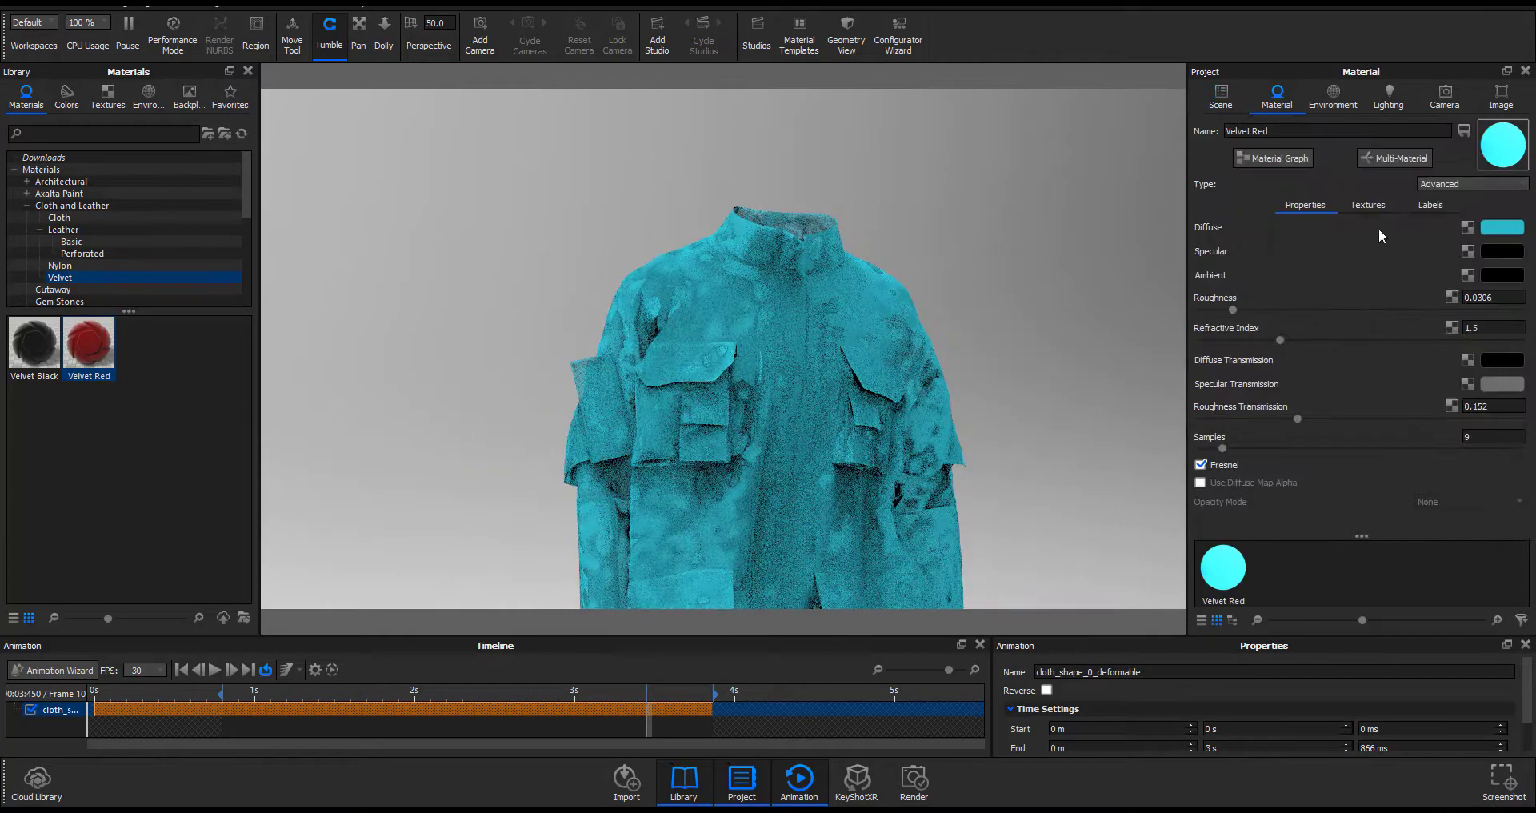
pyautogui.click(1280, 158)
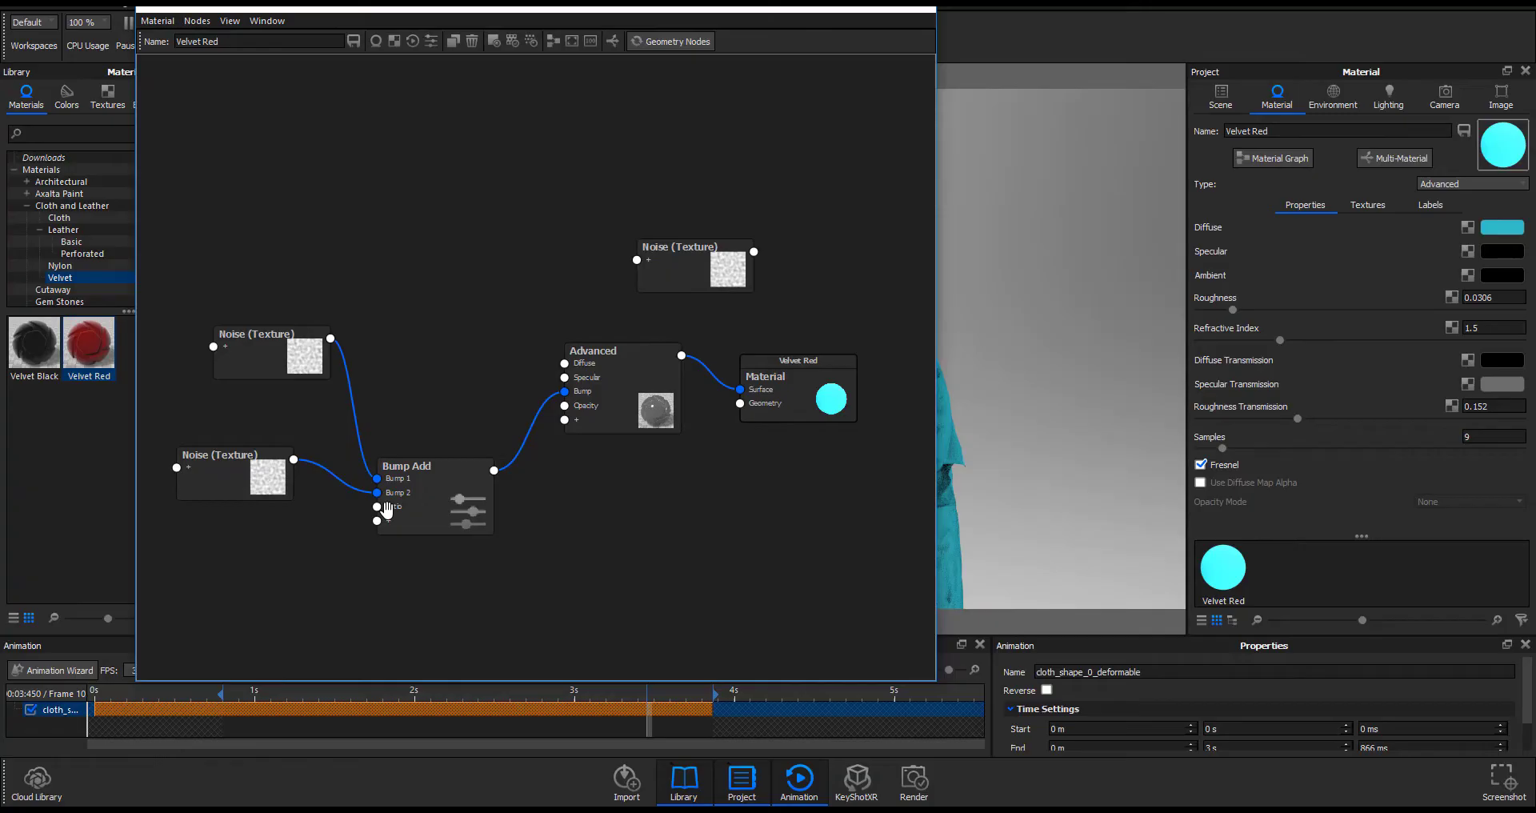
pyautogui.moveTo(566, 28); pyautogui.dragTo(257, 183)
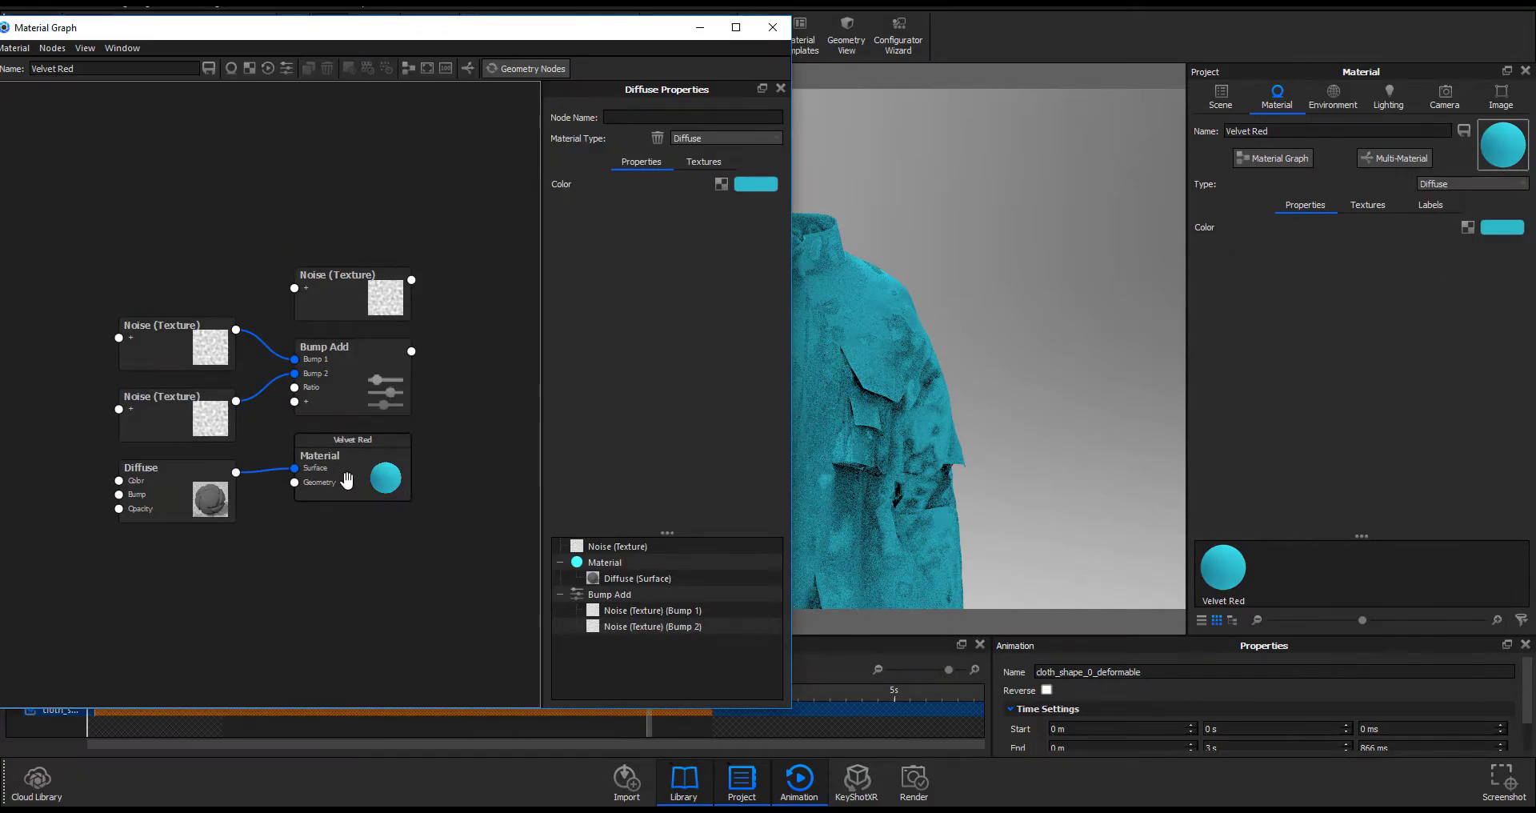
# Add a peach-to-teal Color Gradient texture to the diffuse color, with a scale of 4572 and the Cylindrical gradient type.
pyautogui.click(560, 254)
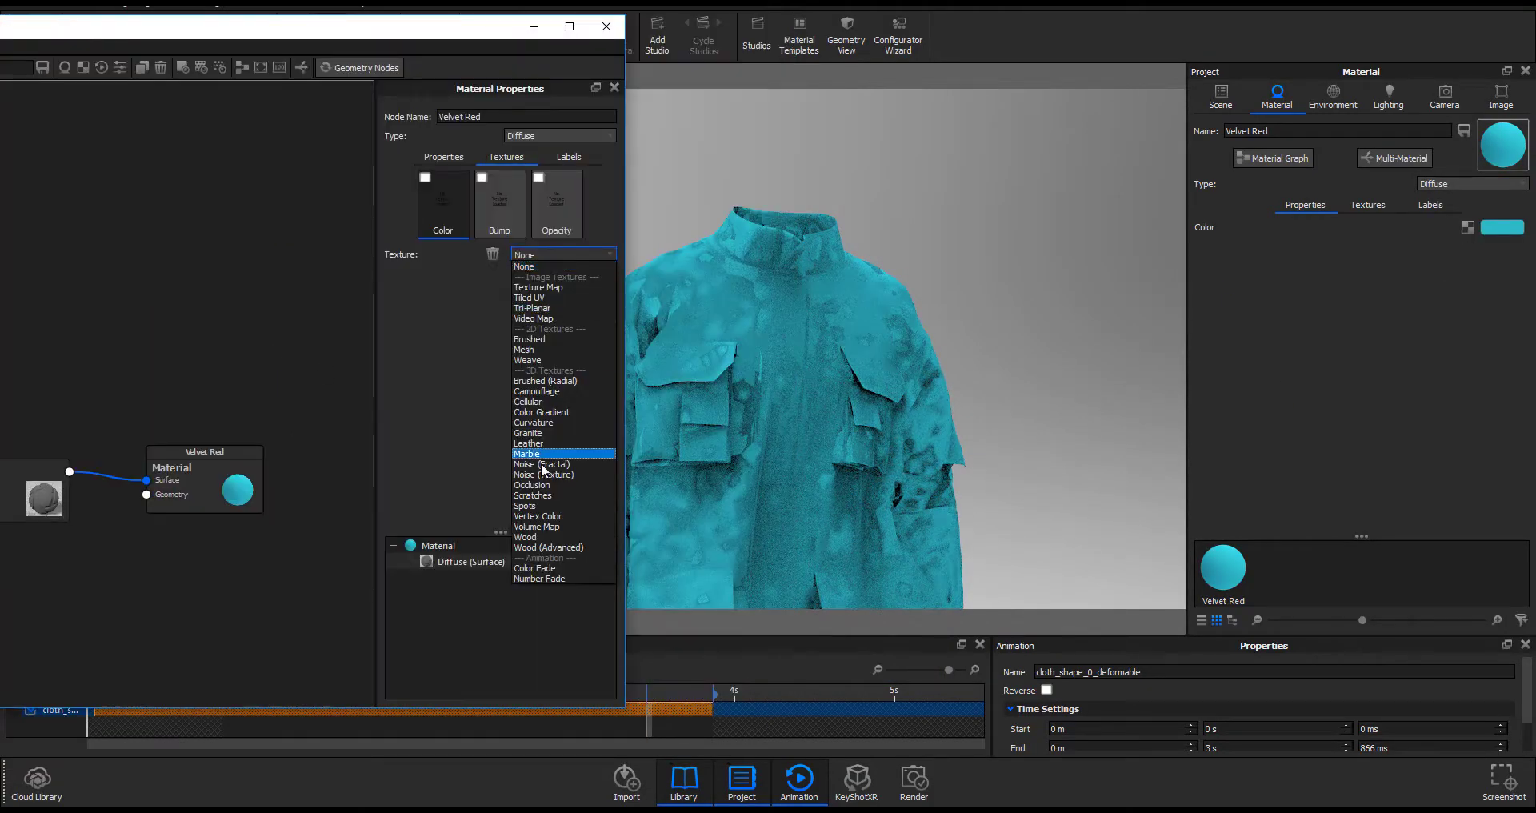
pyautogui.click(542, 412)
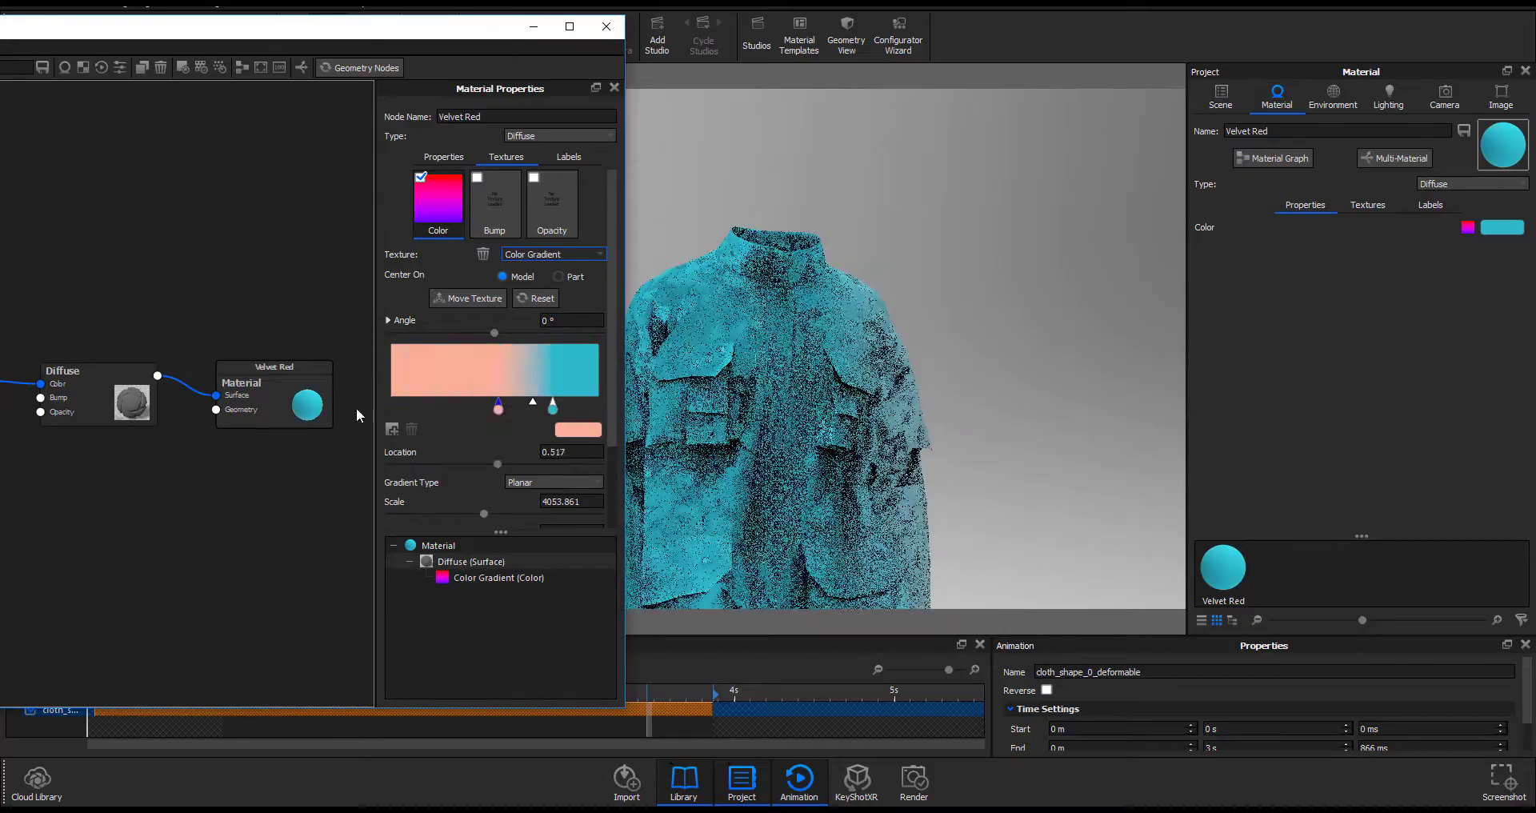
pyautogui.moveTo(499, 410); pyautogui.dragTo(357, 416)
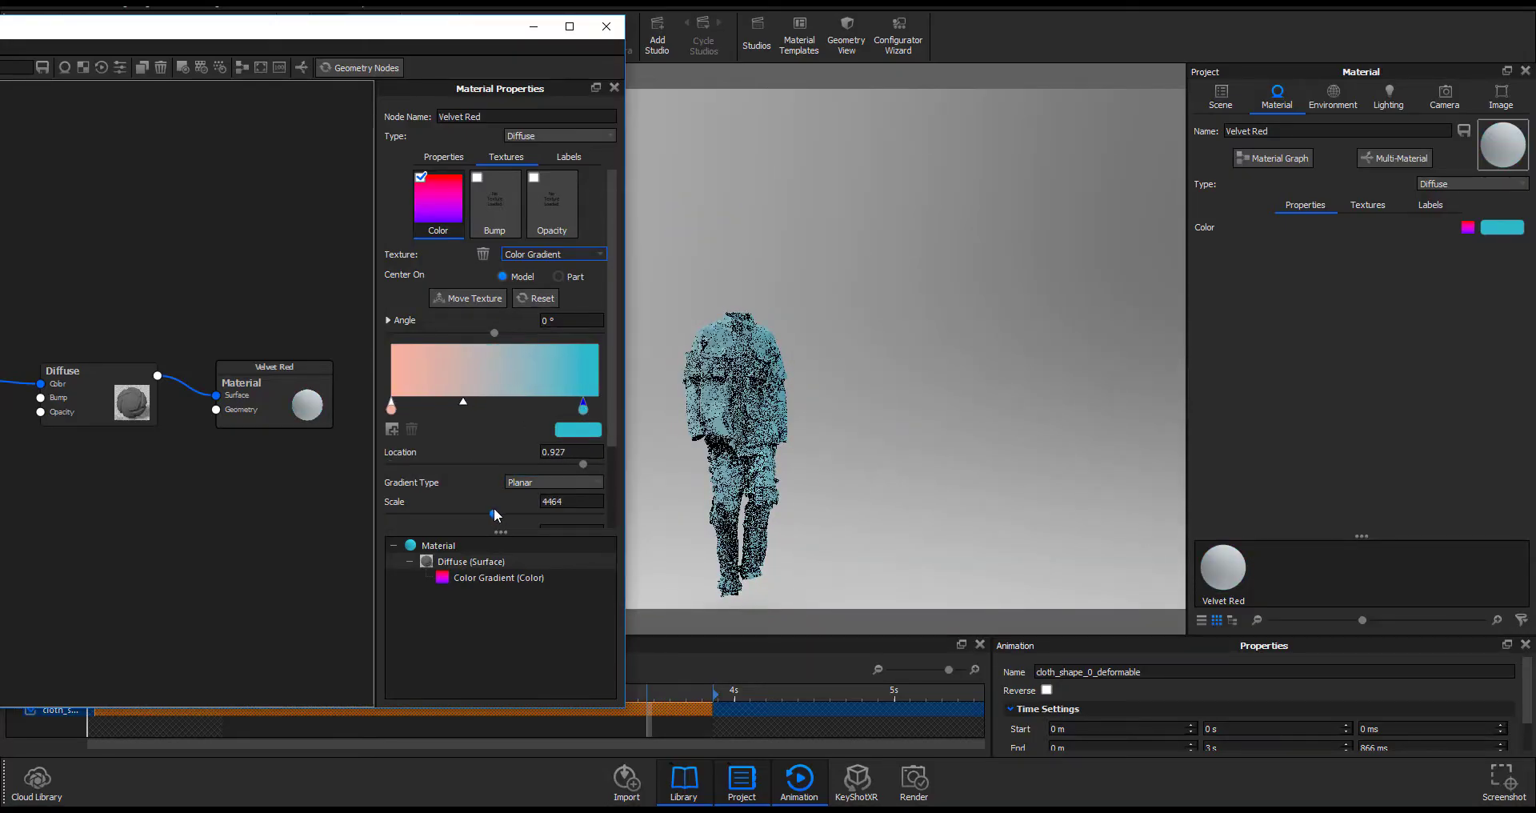
pyautogui.scroll(-2, 494, 514)
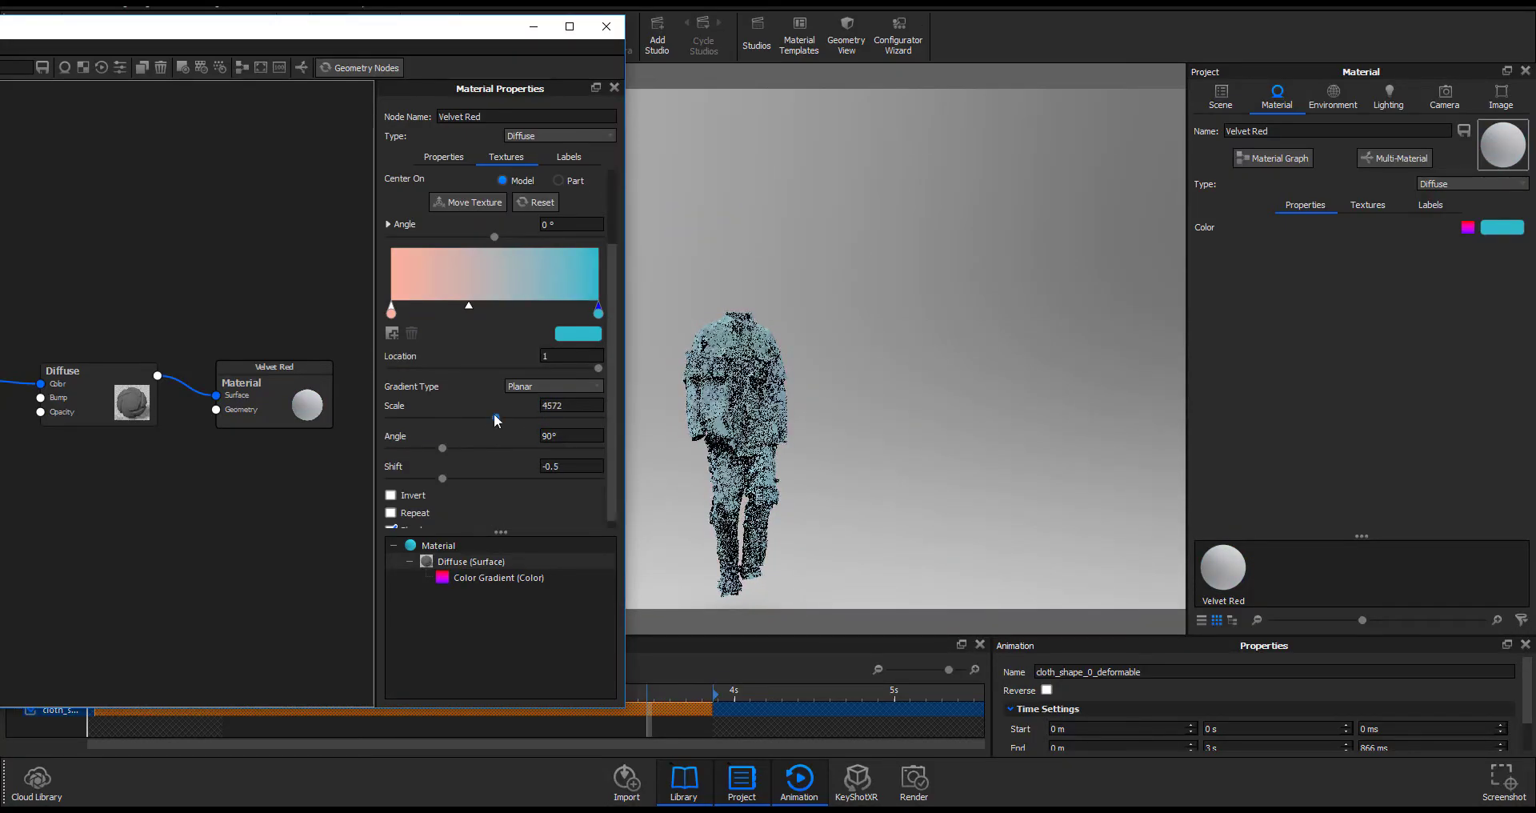
pyautogui.click(555, 419)
# Rotate and reposition the gradient texture on the garment at an angle of -90°, with the teal stop at about 0.147.
pyautogui.click(469, 298)
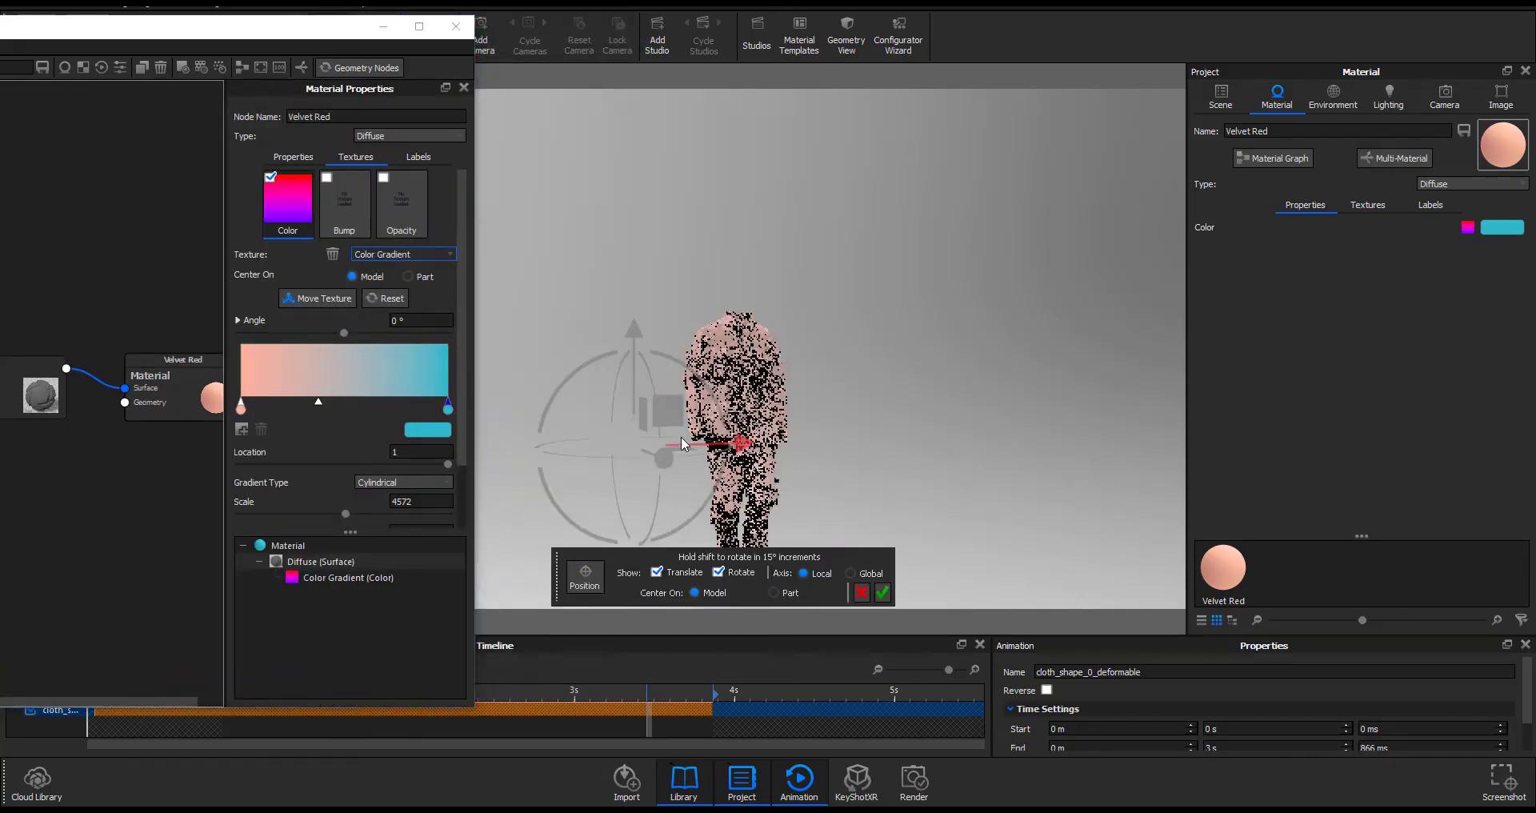
pyautogui.keyDown('shift'); pyautogui.moveTo(616, 488); pyautogui.dragTo(525, 569); pyautogui.keyUp('shift')
pyautogui.moveTo(509, 529); pyautogui.dragTo(520, 317)
pyautogui.moveTo(241, 410); pyautogui.dragTo(280, 413)
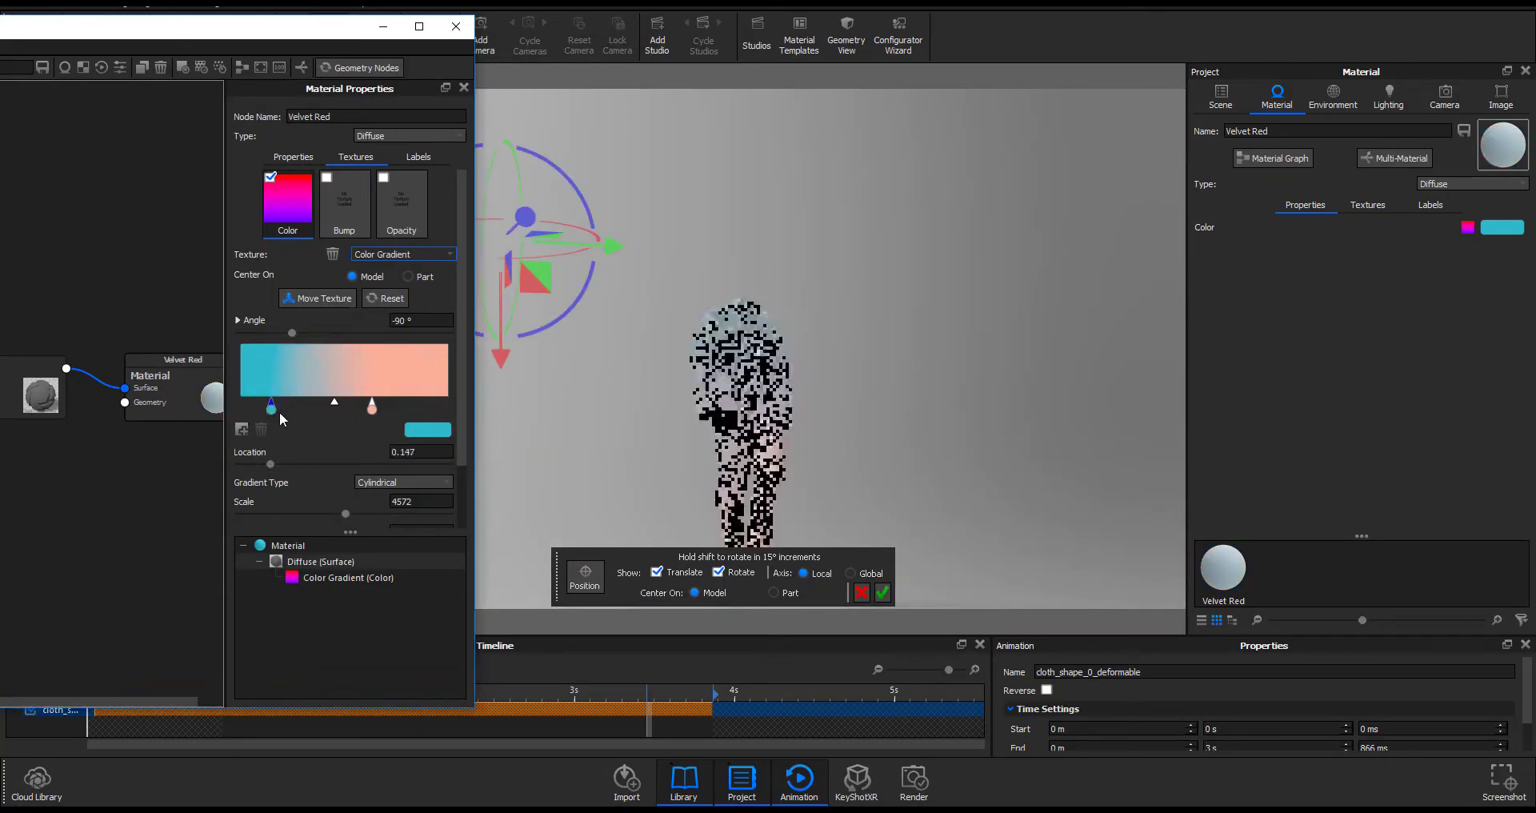
pyautogui.scroll(5, 888, 487)
pyautogui.moveTo(888, 488); pyautogui.dragTo(850, 489)
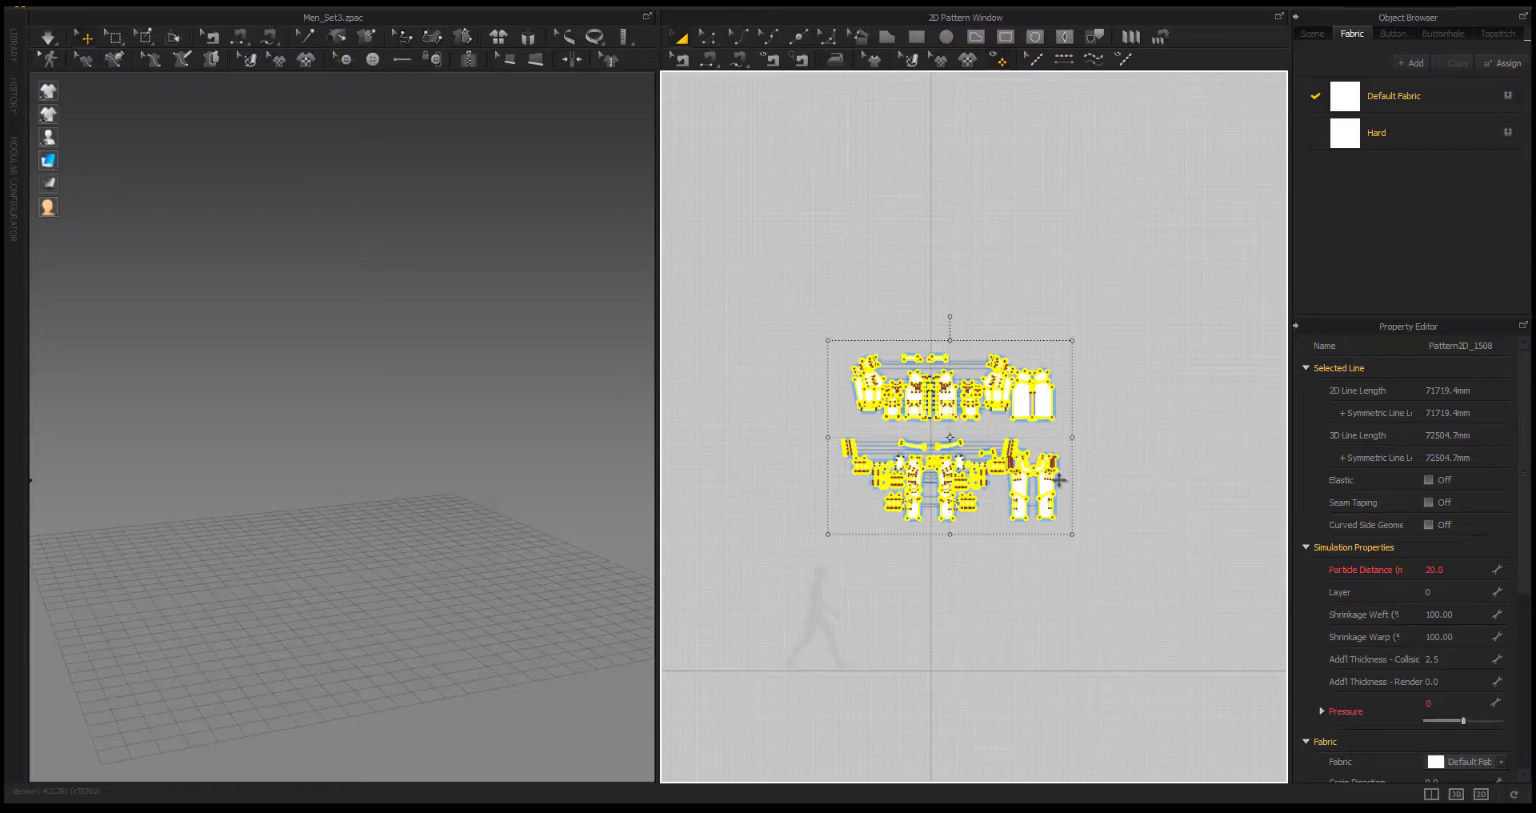
pyautogui.rightClick(928, 538)
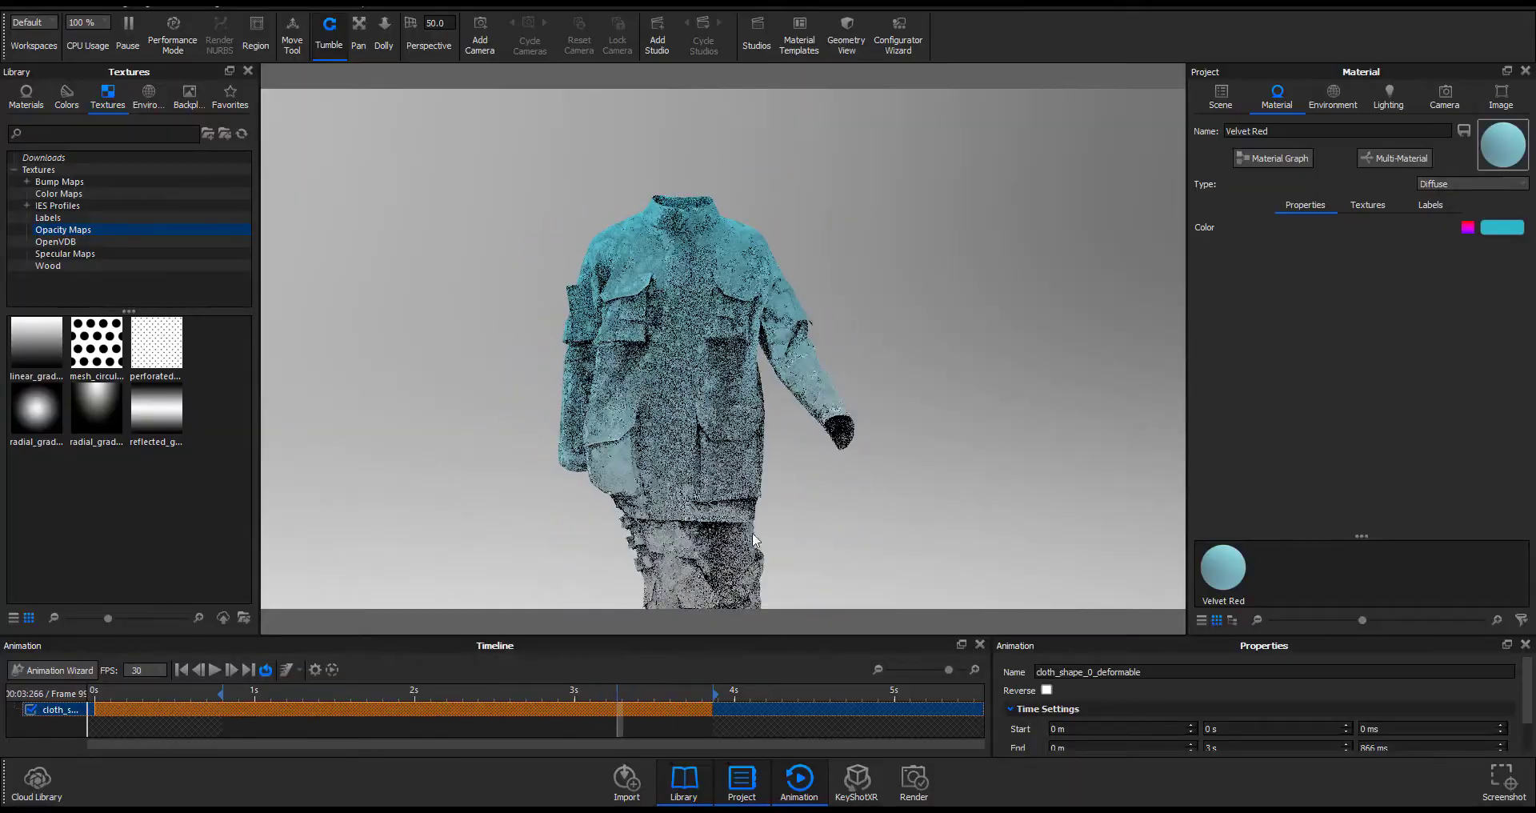
# Add a dark brown stop near the far end of the garment's color gradient and place the teal stop at 0.229.
pyautogui.scroll(-3, 549, 319)
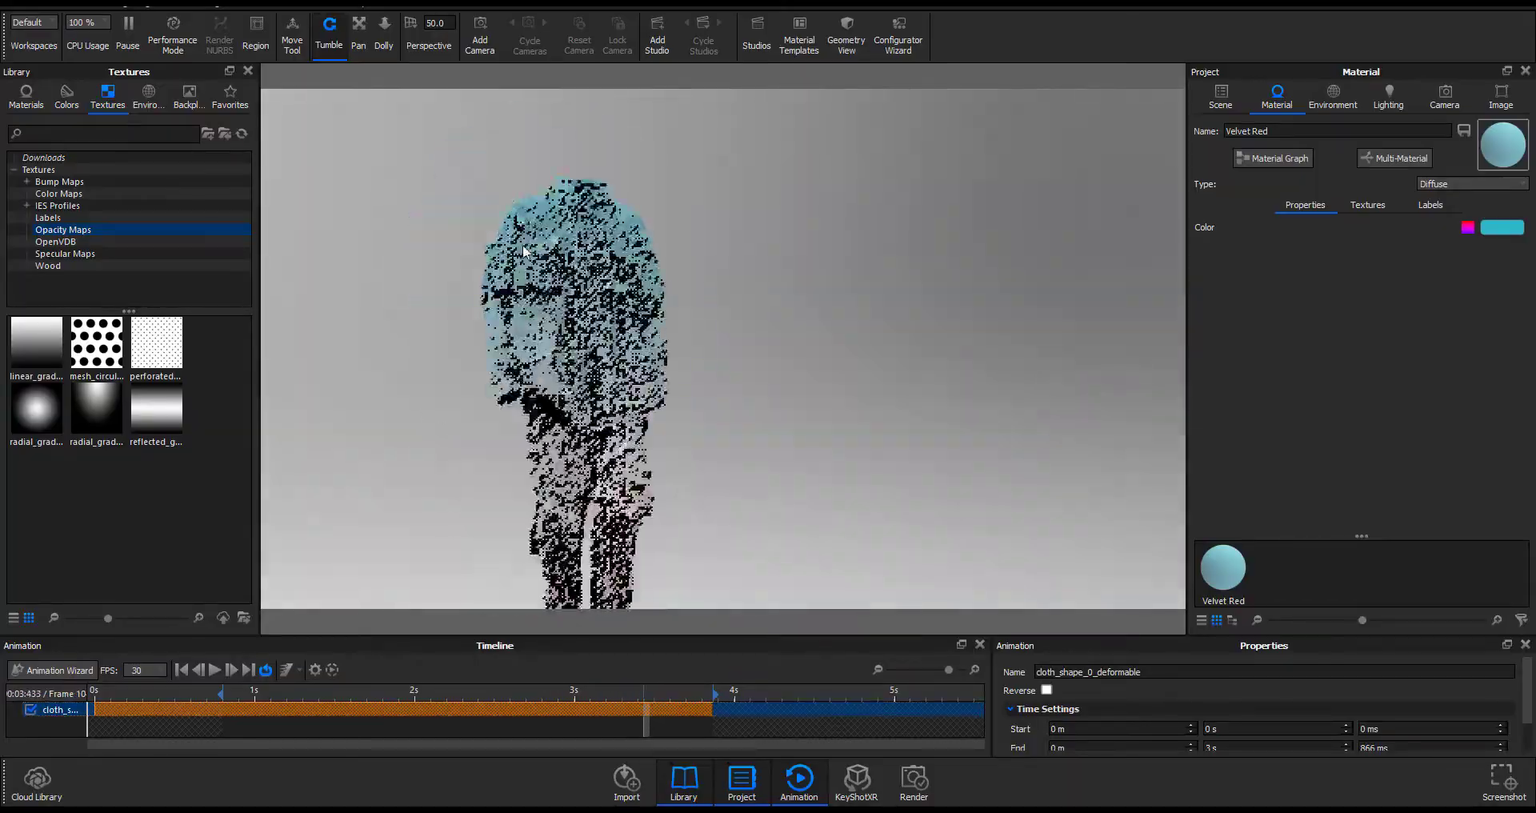
pyautogui.moveTo(573, 288); pyautogui.dragTo(708, 403, button='middle')
pyautogui.scroll(10, 708, 403)
pyautogui.click(1392, 208)
pyautogui.scroll(-5, 743, 342)
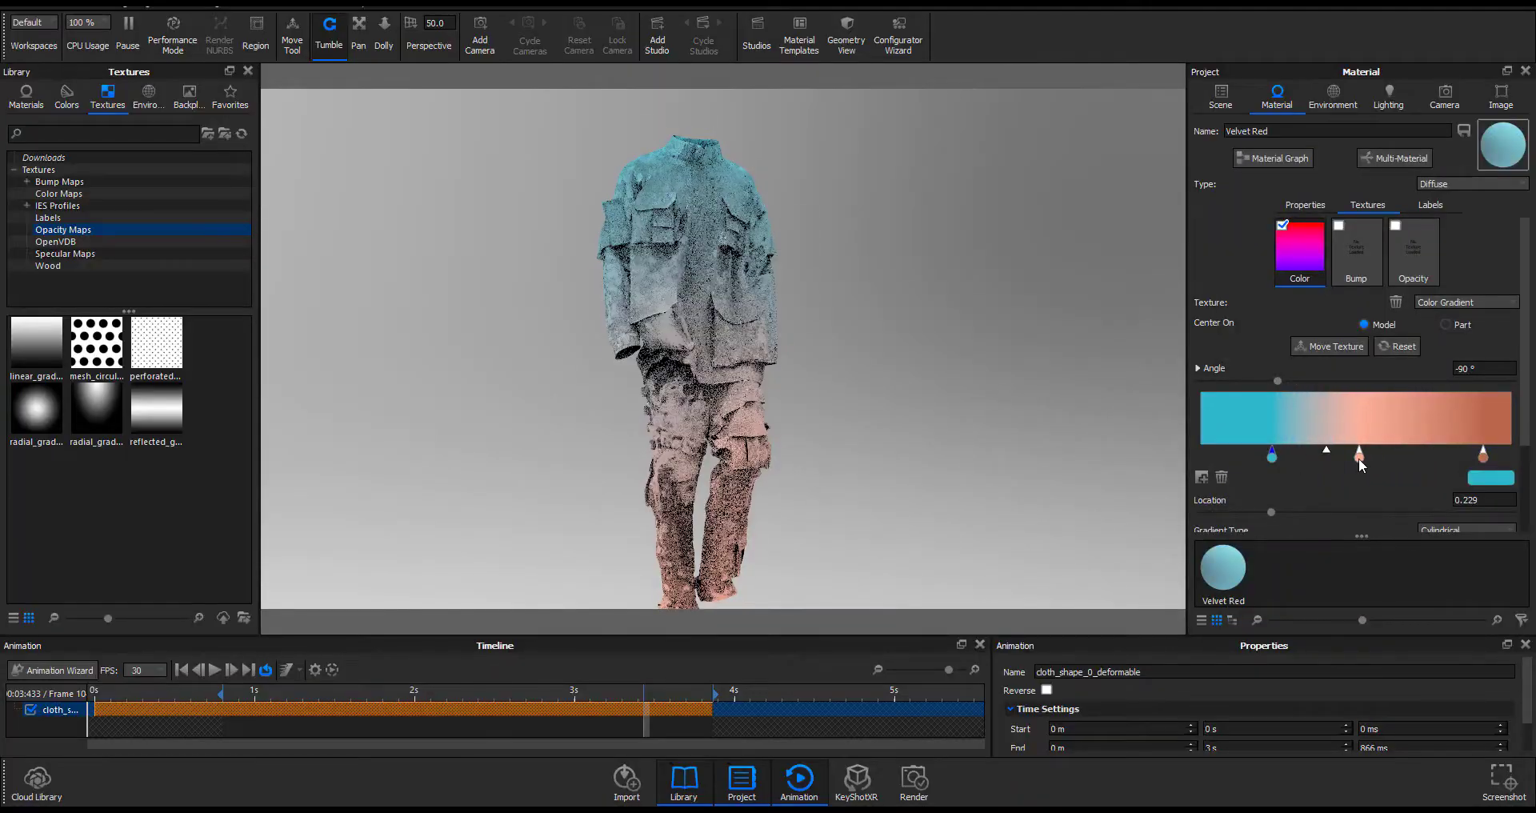
pyautogui.click(1483, 454)
pyautogui.doubleClick(1358, 459)
pyautogui.click(1352, 230)
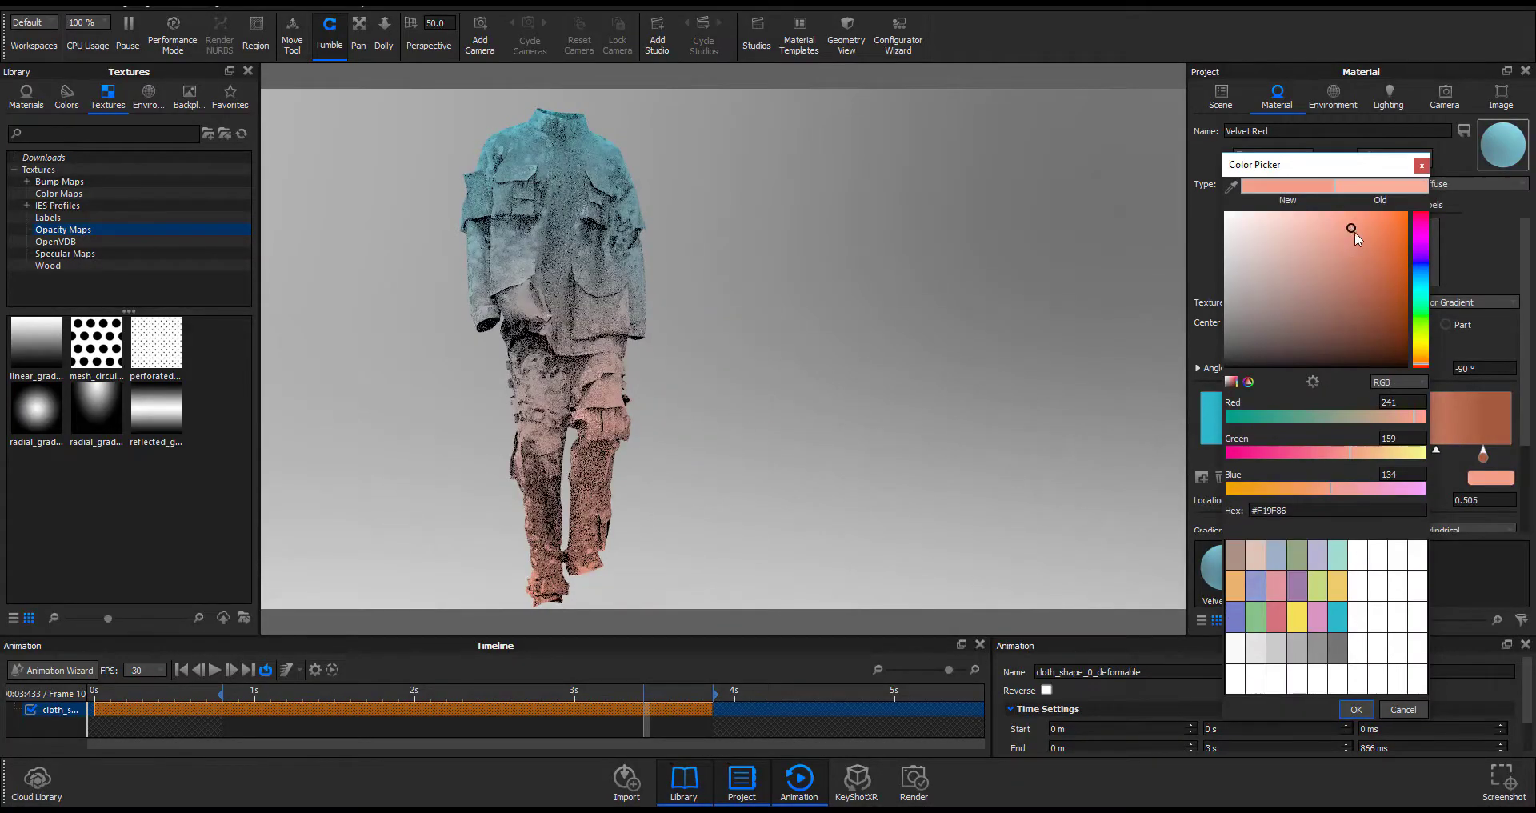
pyautogui.click(1412, 710)
# Move the gradient's teal stop to location 0.247, keeping its color.
pyautogui.moveTo(1272, 457)
pyautogui.mouseDown()
pyautogui.moveTo(1259, 458)
pyautogui.moveTo(1320, 460)
pyautogui.moveTo(1278, 456)
pyautogui.mouseUp()
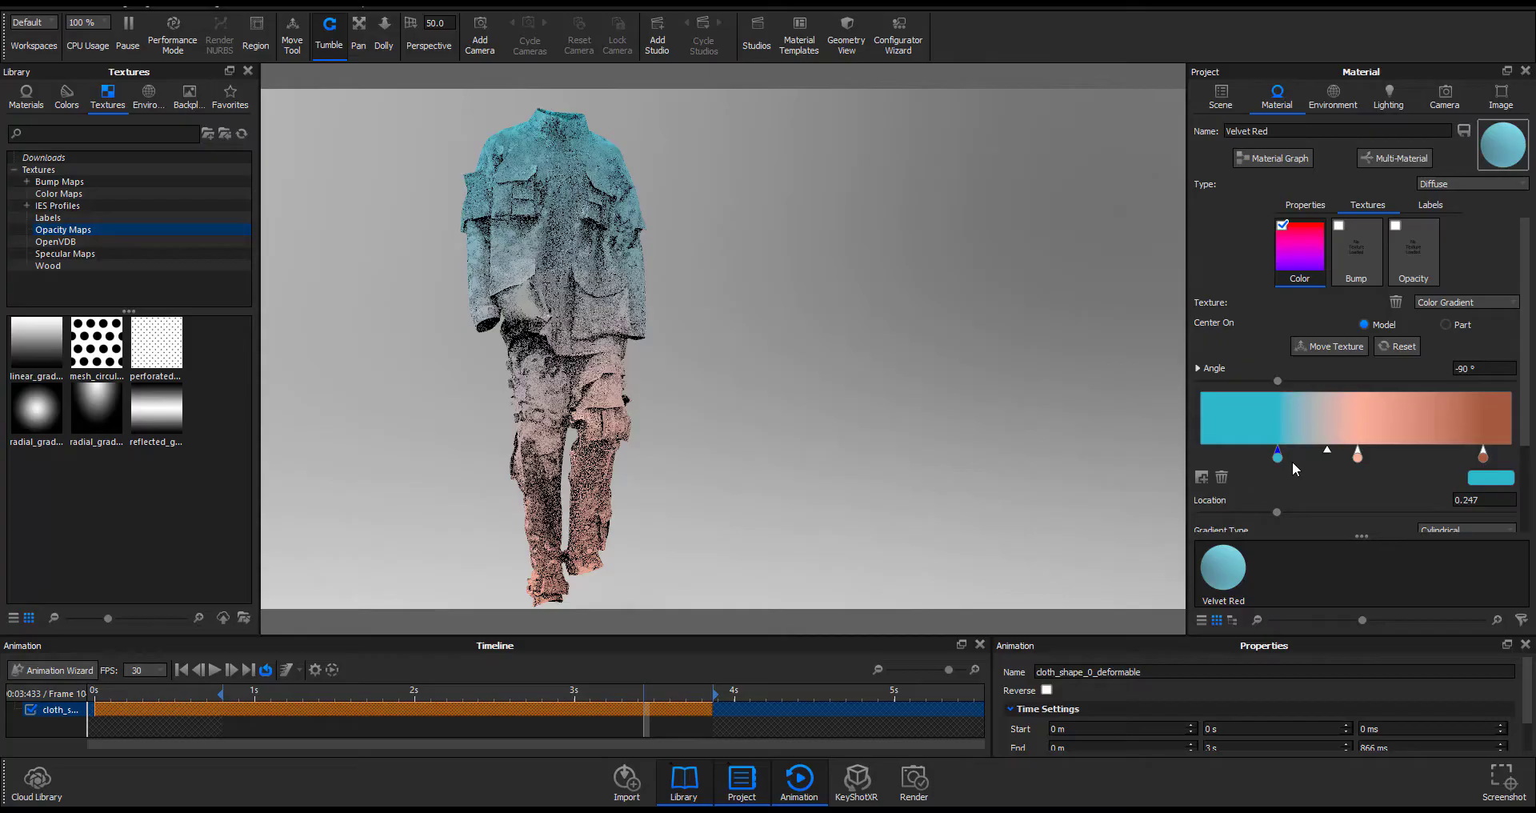
pyautogui.doubleClick(1278, 457)
pyautogui.click(1412, 710)
# Try several lighting environments on the scene, including 3 Point Light 4K and 3 Panels Straight 4K.
pyautogui.click(148, 96)
pyautogui.moveTo(168, 592); pyautogui.dragTo(854, 221)
pyautogui.moveTo(168, 478); pyautogui.dragTo(788, 360)
pyautogui.moveTo(963, 301); pyautogui.dragTo(824, 354)
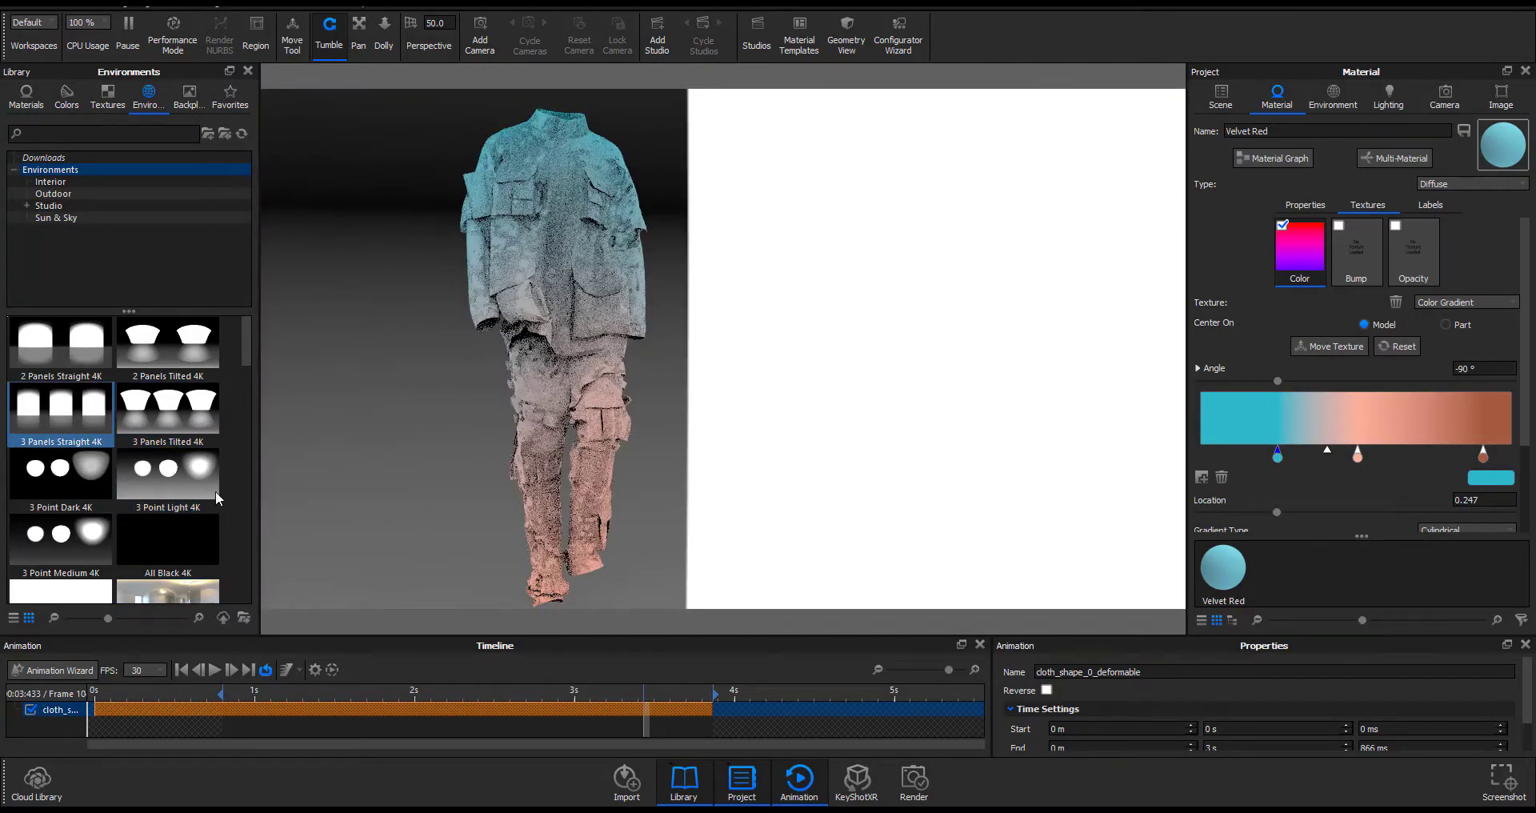
pyautogui.moveTo(480, 484); pyautogui.dragTo(723, 497)
# Test the Overhead Array 4K environment, and set Startup Balanced 4K as the scene's environment.
pyautogui.scroll(-5, 172, 512)
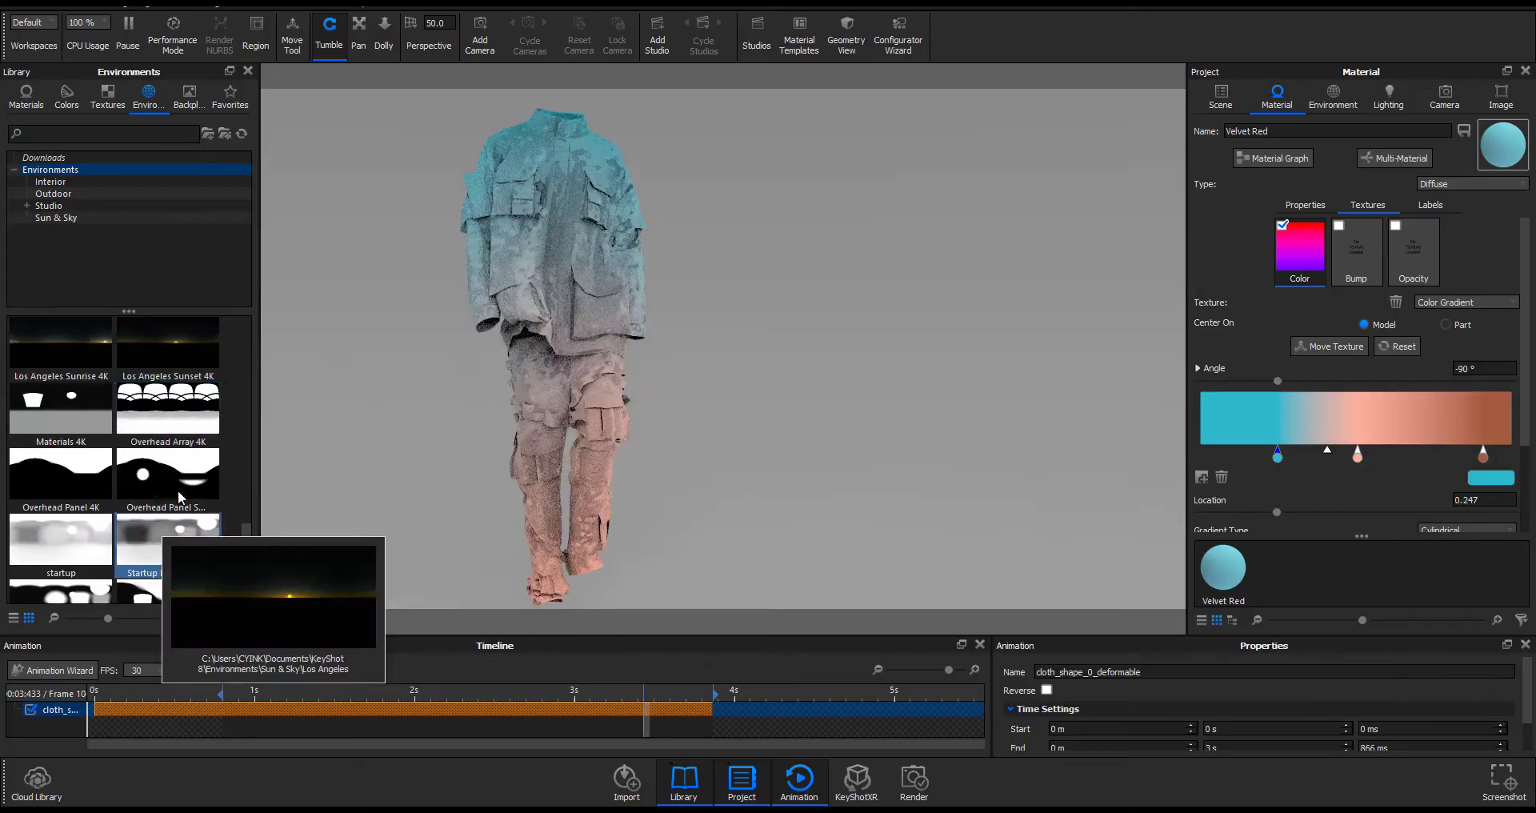
pyautogui.moveTo(168, 414); pyautogui.dragTo(909, 407)
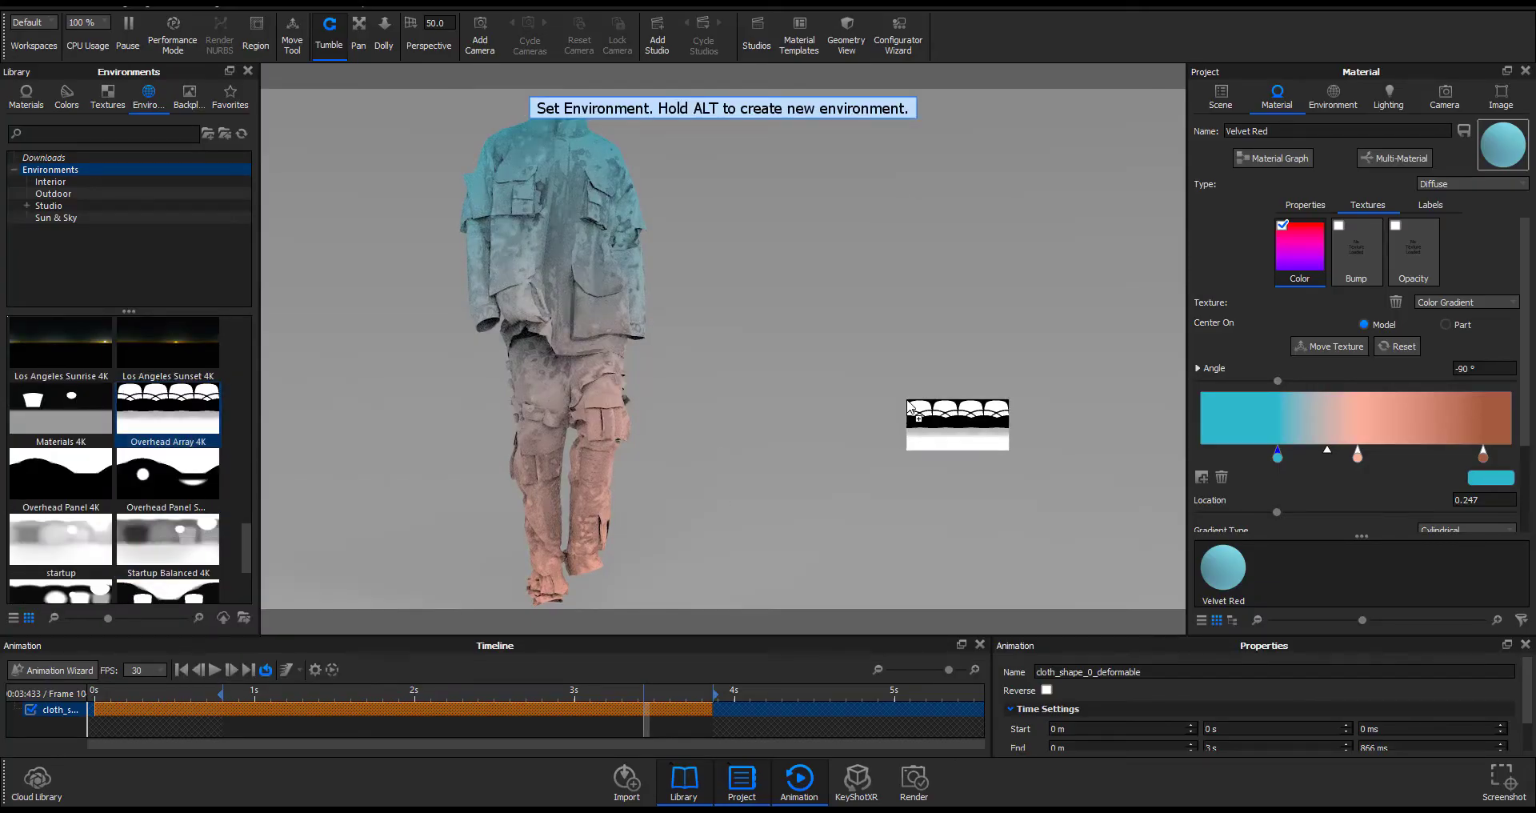
pyautogui.moveTo(909, 405); pyautogui.dragTo(909, 405)
pyautogui.moveTo(168, 544); pyautogui.dragTo(795, 522)
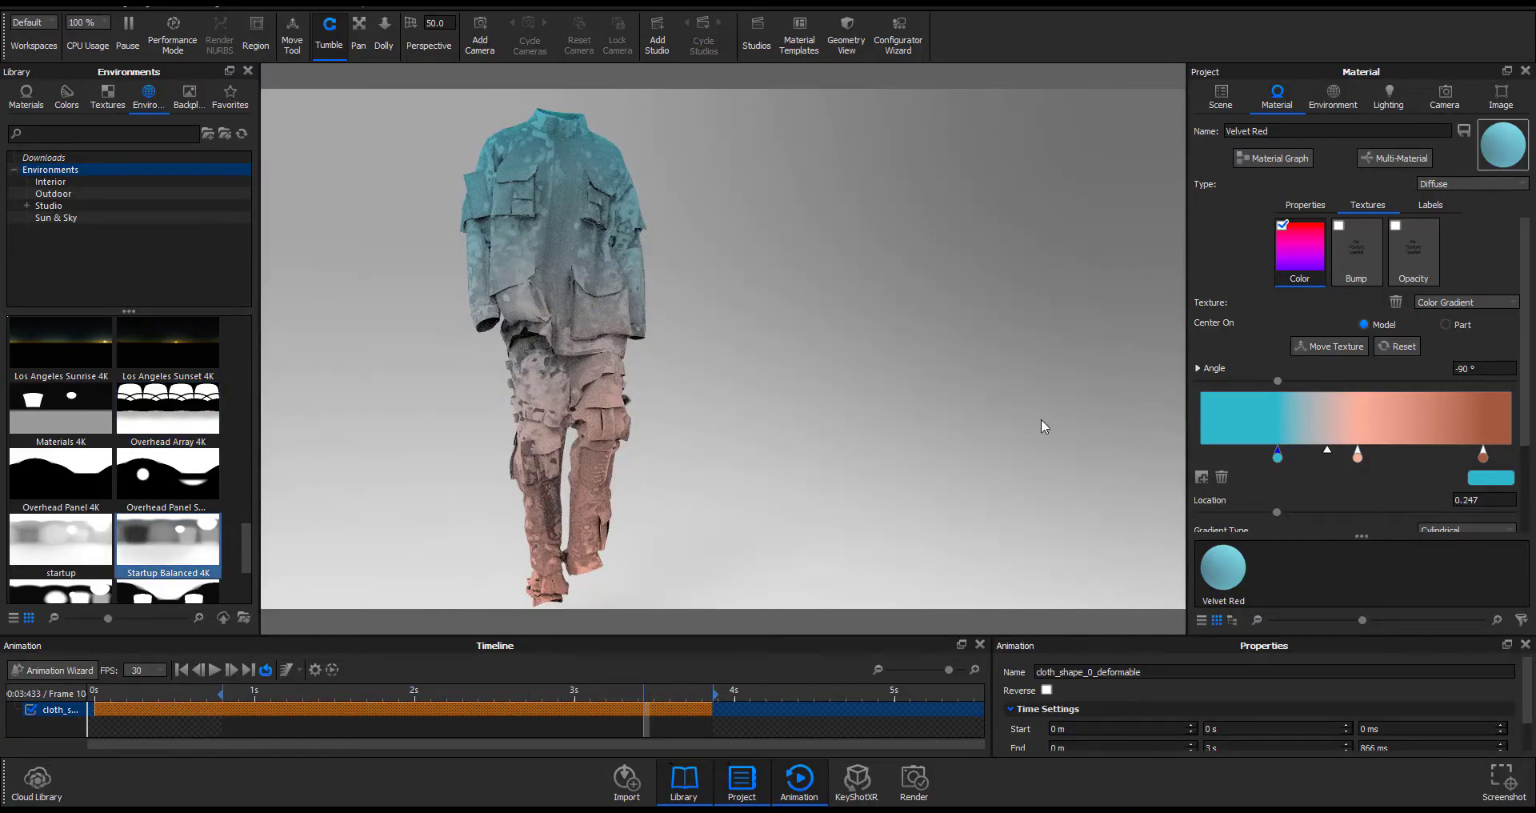
# Enable ground illumination and set the environment height to -0.031.
pyautogui.click(1389, 98)
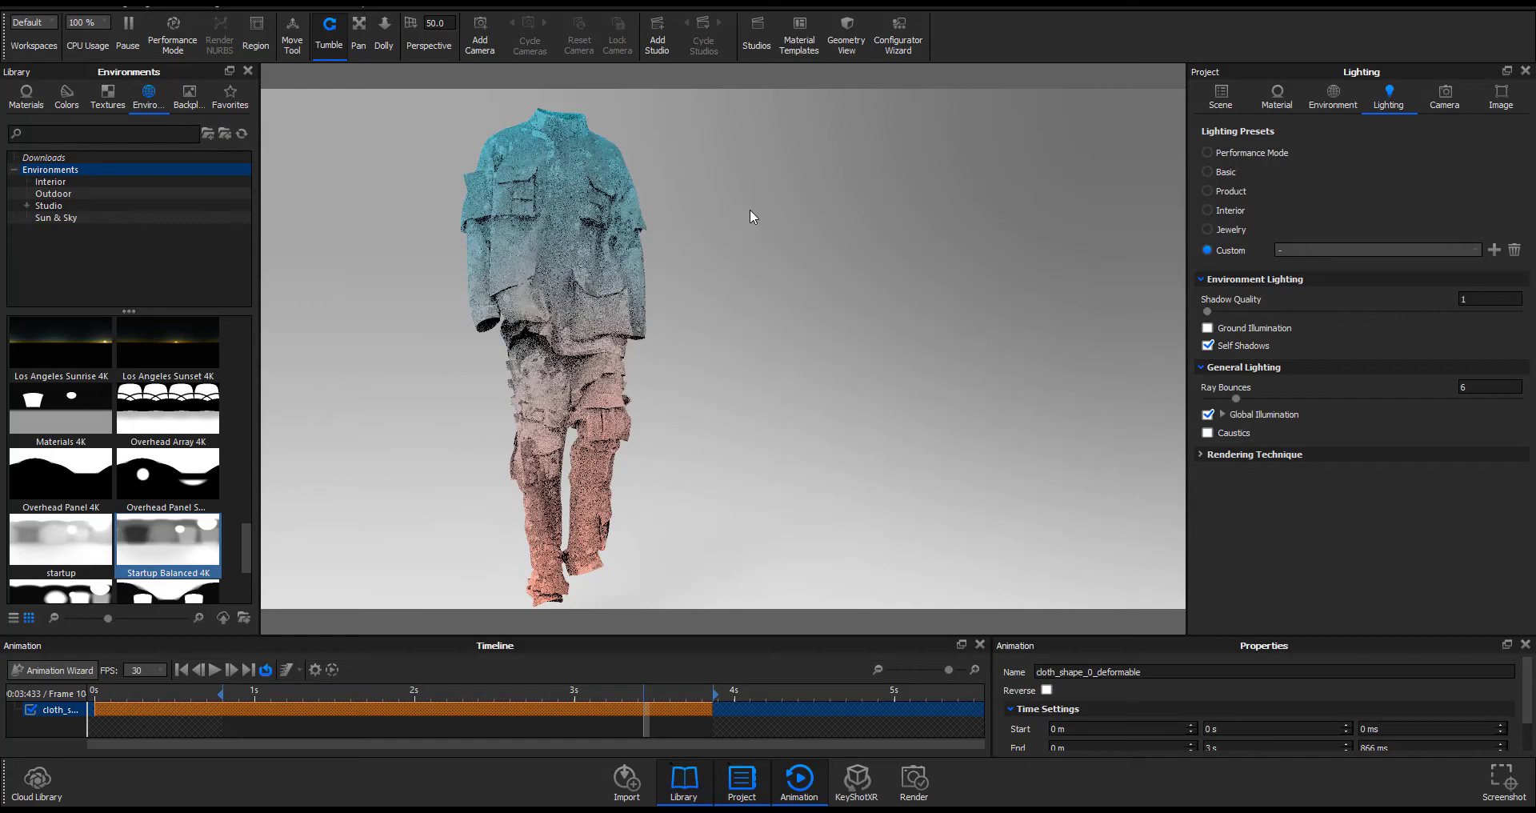
pyautogui.click(1209, 328)
pyautogui.click(1333, 98)
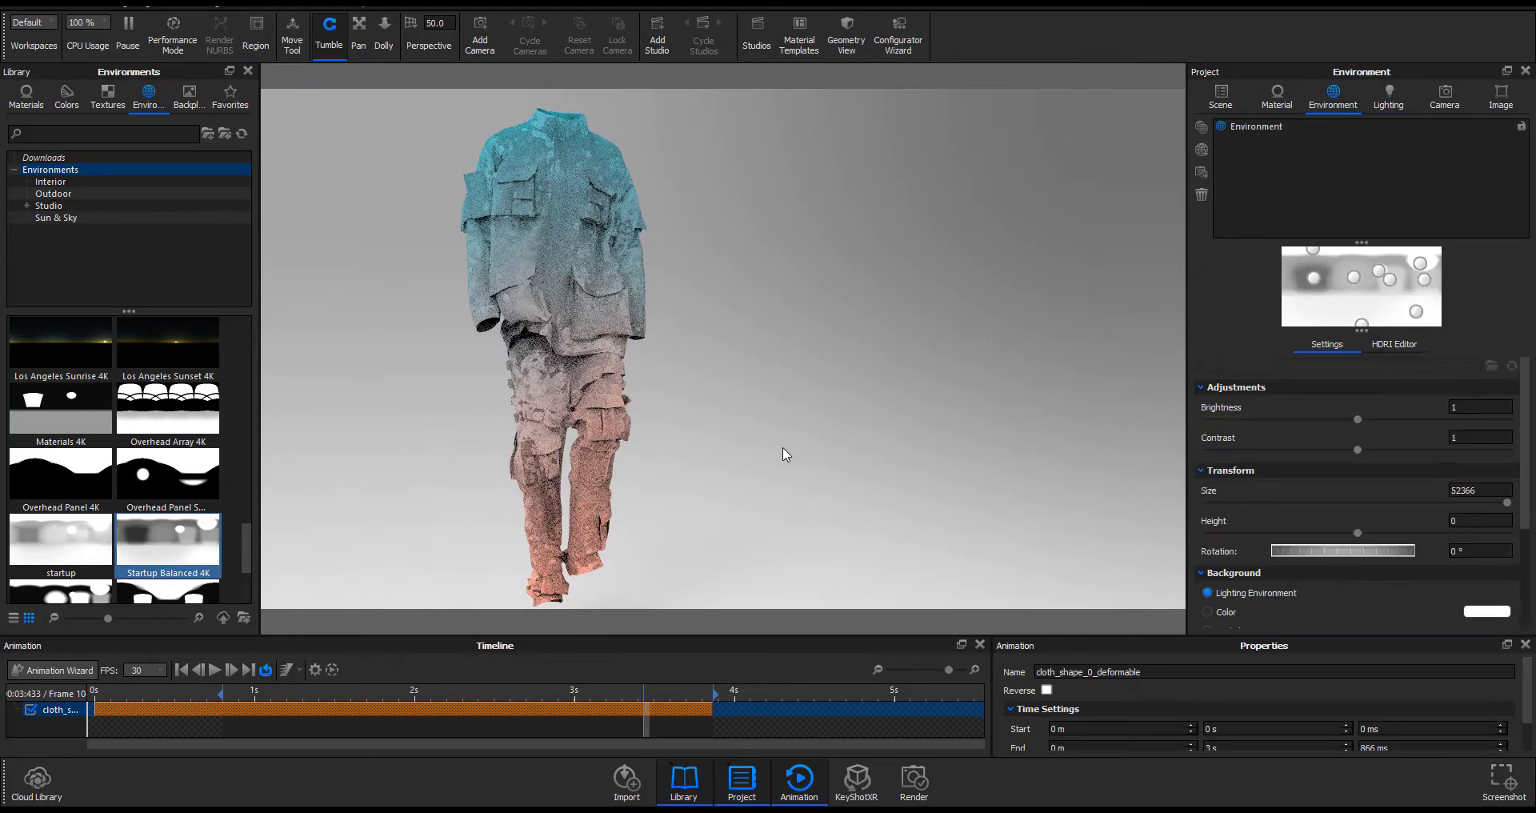
pyautogui.moveTo(785, 449); pyautogui.dragTo(807, 409, button='middle')
pyautogui.moveTo(1358, 532); pyautogui.dragTo(1350, 528)
pyautogui.scroll(-3, 1351, 526)
pyautogui.moveTo(1507, 609); pyautogui.dragTo(1492, 608)
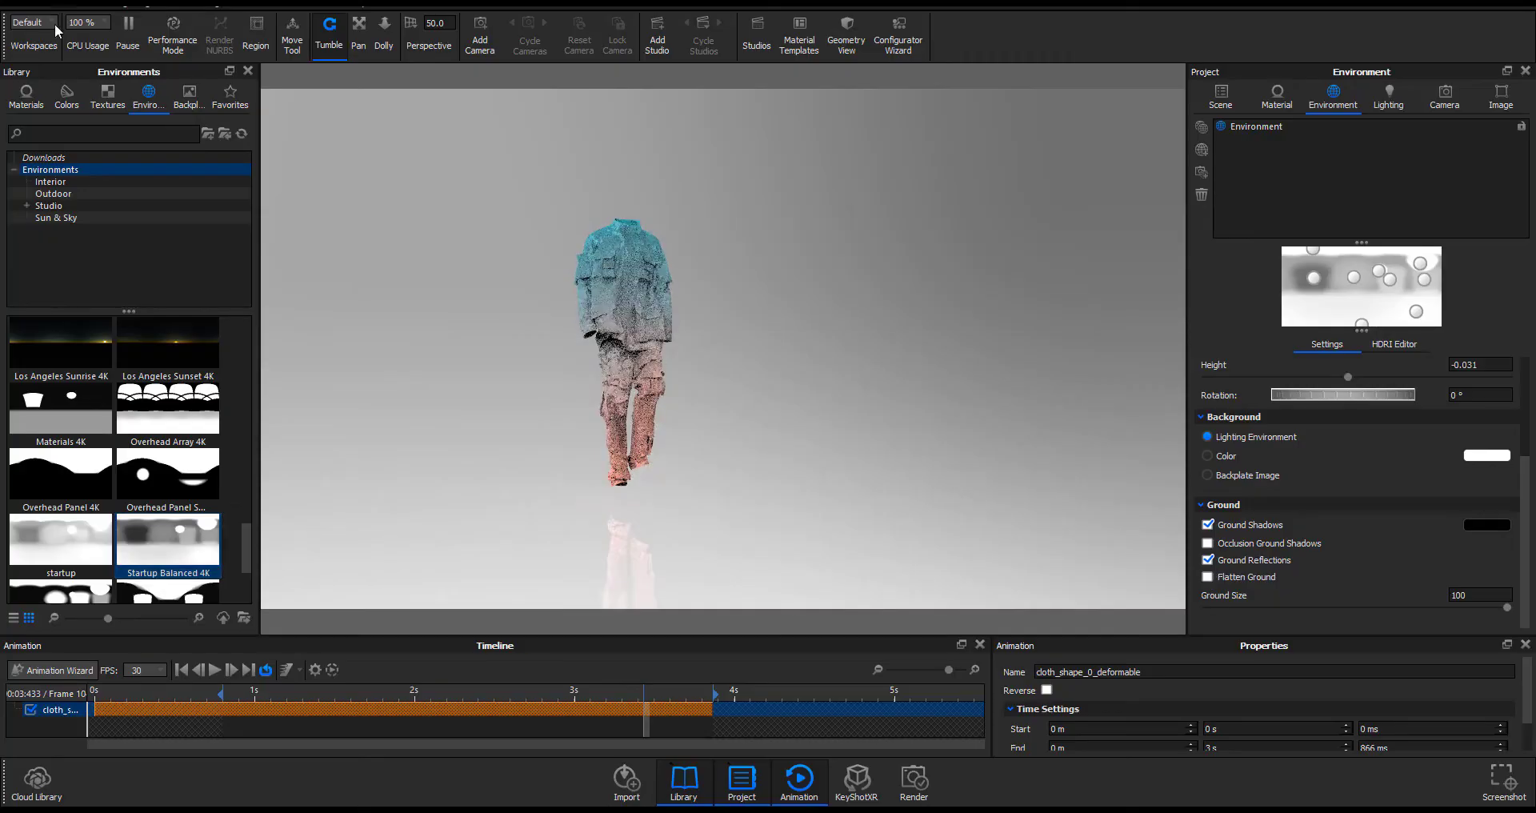
# Add a ground plane to the scene.
pyautogui.click(33, 4)
pyautogui.moveTo(77, 61)
pyautogui.click(214, 63)
# Enlarge the ground plane to scale 10 and move it along X to 1314.494, under the garment.
pyautogui.click(1221, 98)
pyautogui.click(1290, 224)
pyautogui.click(1228, 223)
pyautogui.click(1314, 239)
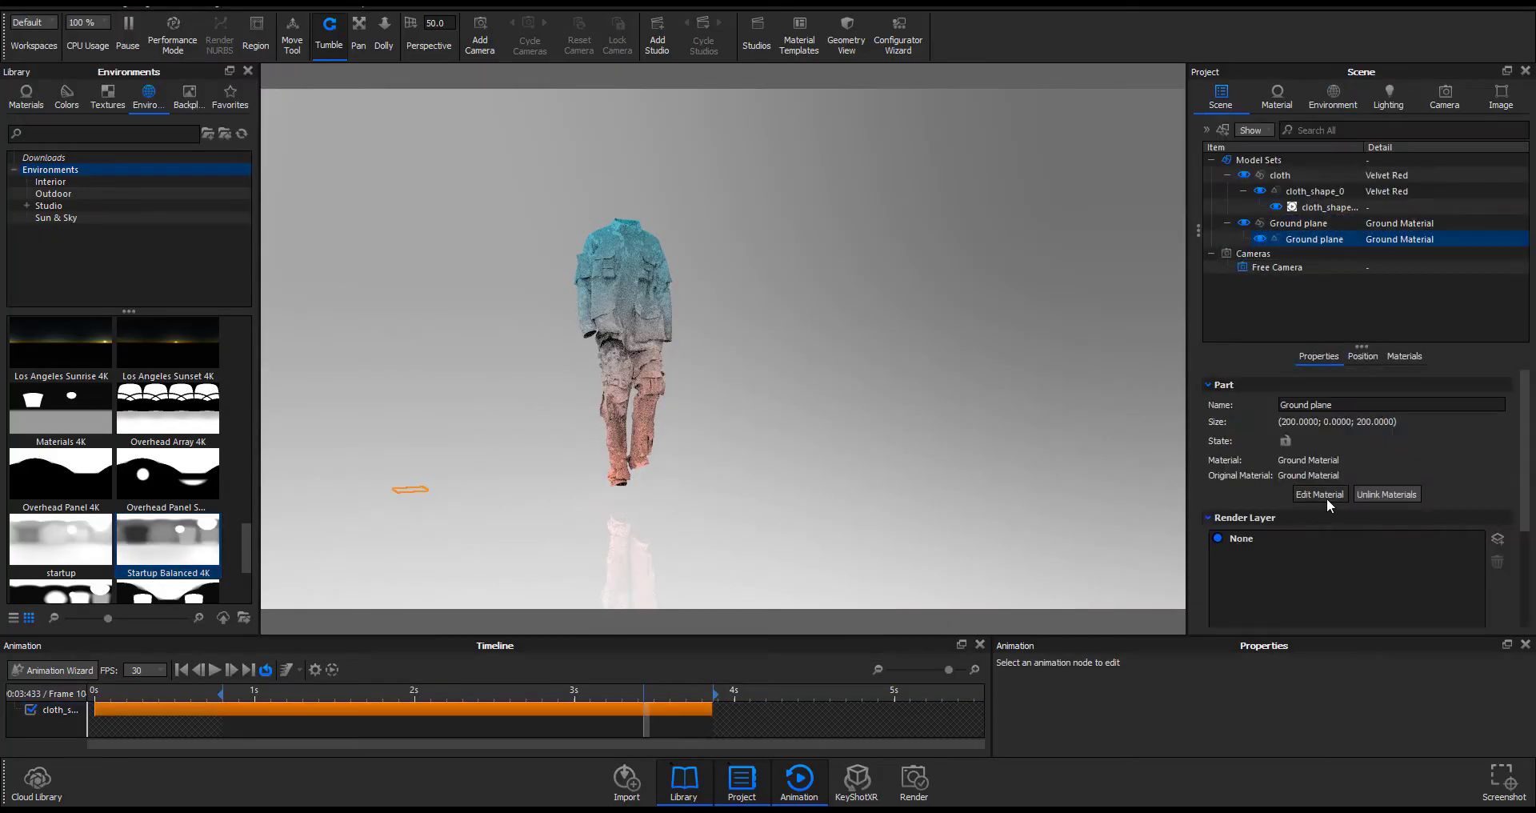
pyautogui.click(1363, 357)
pyautogui.moveTo(580, 480); pyautogui.dragTo(760, 473)
pyautogui.scroll(5, 752, 400)
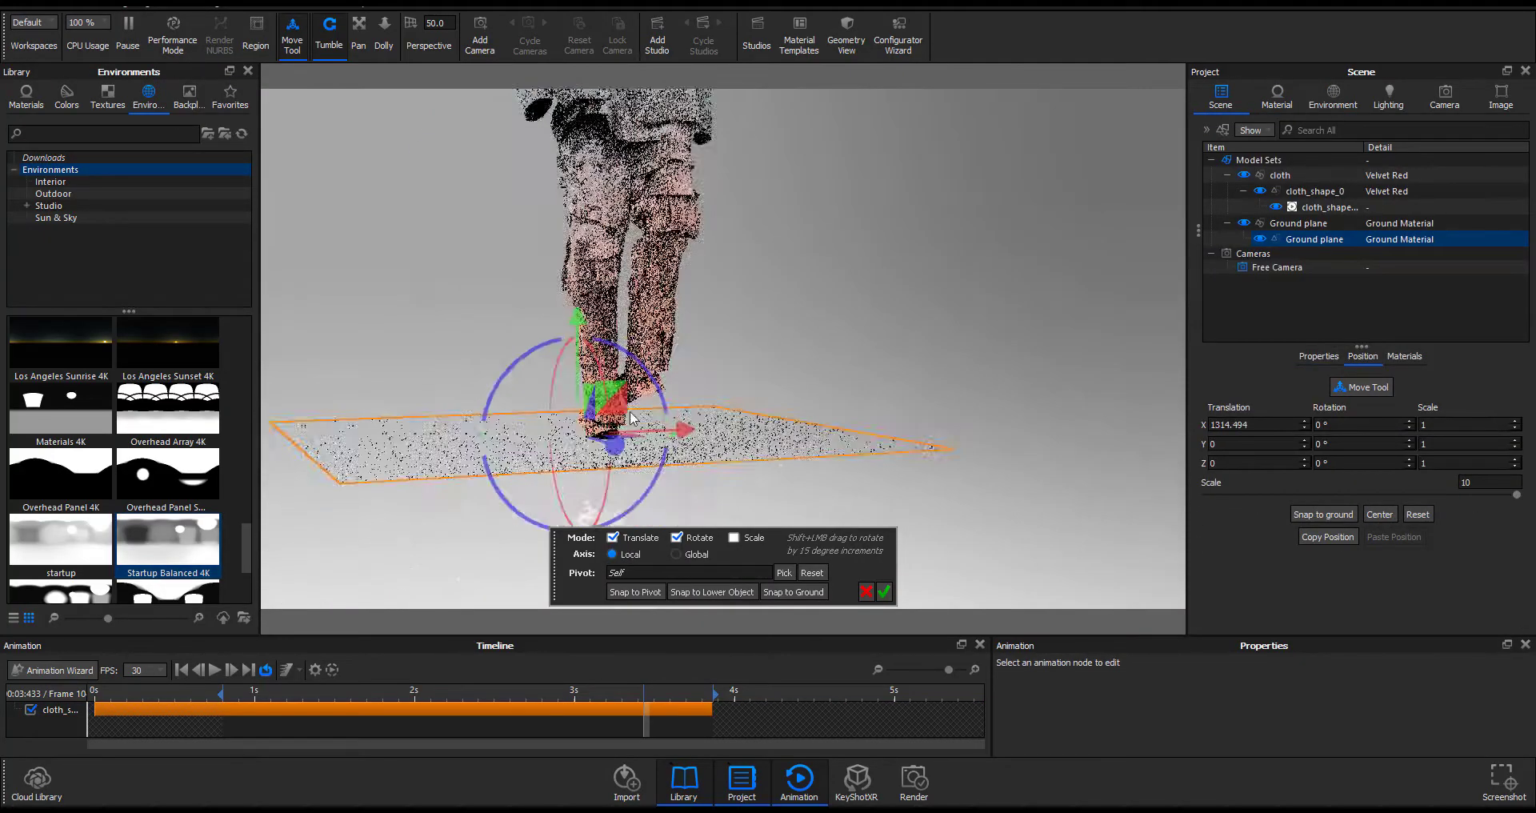
# Align the ground plane with the garment's feet at Y 86.8892 and Z 1051.9236, and accept the move.
pyautogui.moveTo(784, 320); pyautogui.dragTo(712, 344)
pyautogui.moveTo(800, 344); pyautogui.dragTo(784, 281)
pyautogui.moveTo(651, 310); pyautogui.dragTo(651, 282)
pyautogui.moveTo(496, 312); pyautogui.dragTo(645, 407)
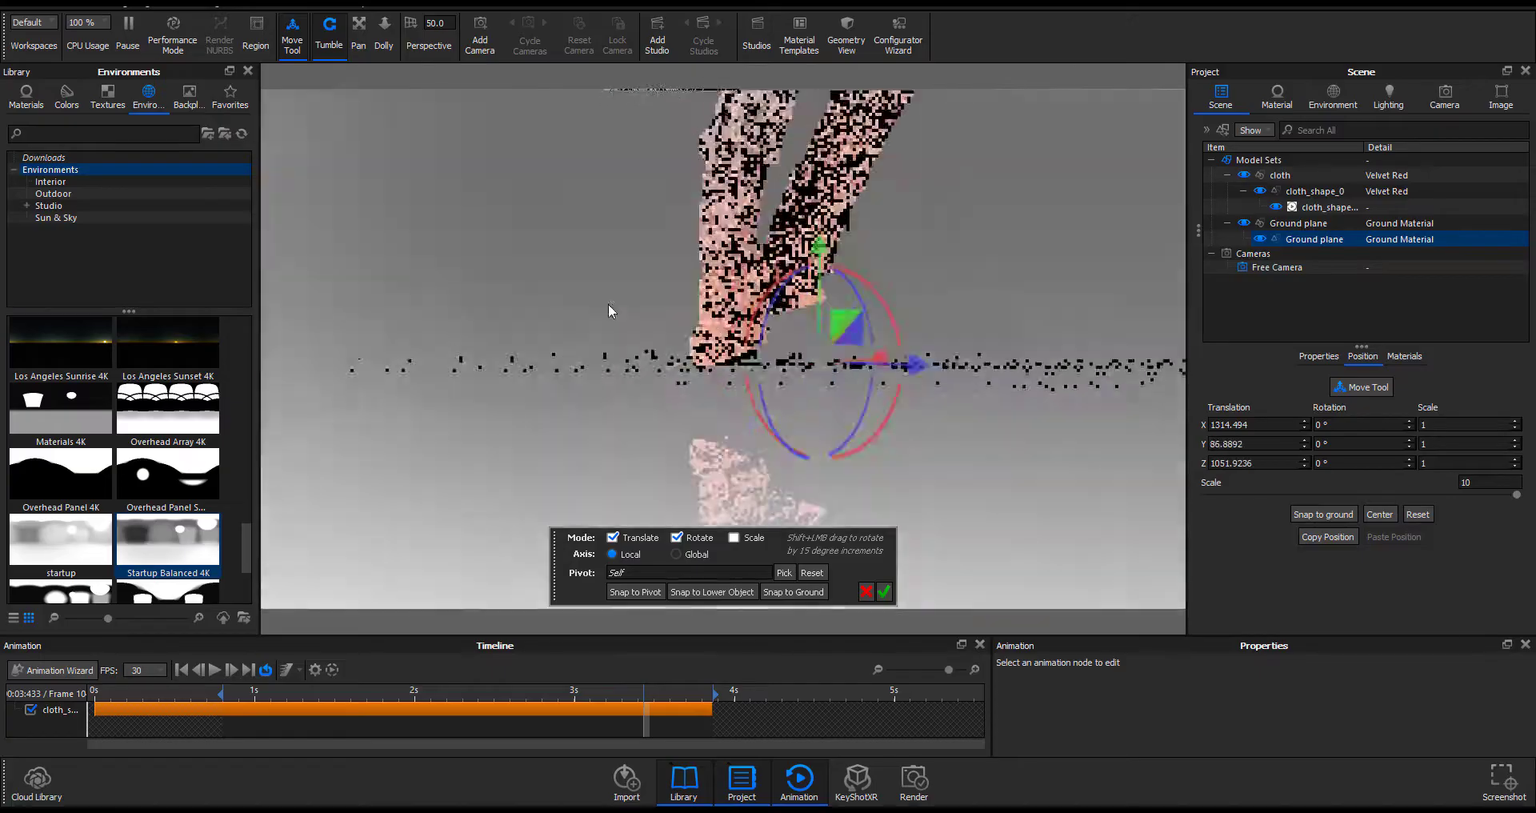
pyautogui.scroll(-5, 609, 306)
pyautogui.scroll(3, 737, 346)
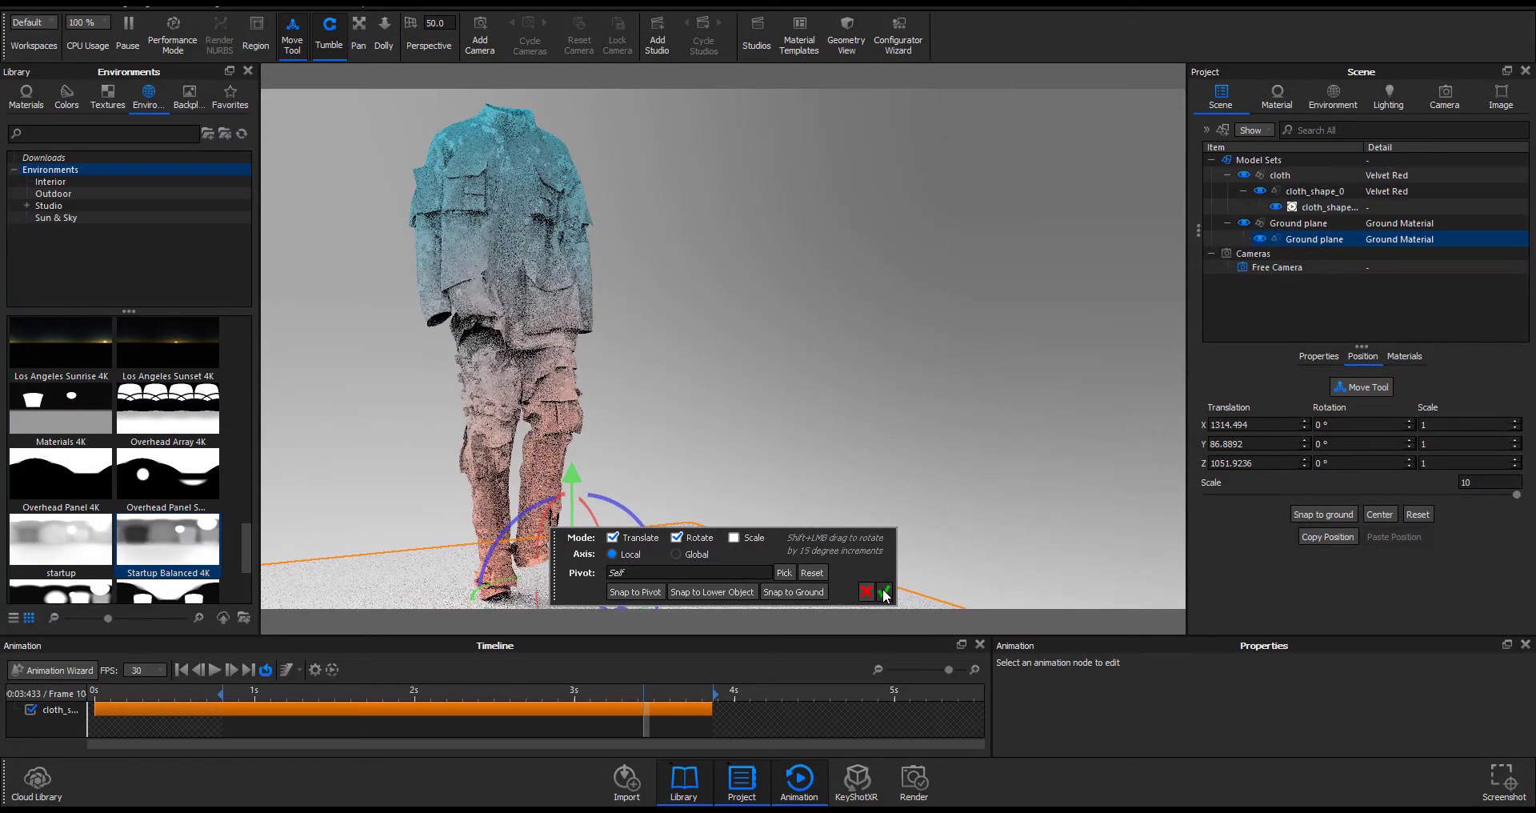
pyautogui.moveTo(560, 554); pyautogui.dragTo(788, 438)
pyautogui.click(1112, 477)
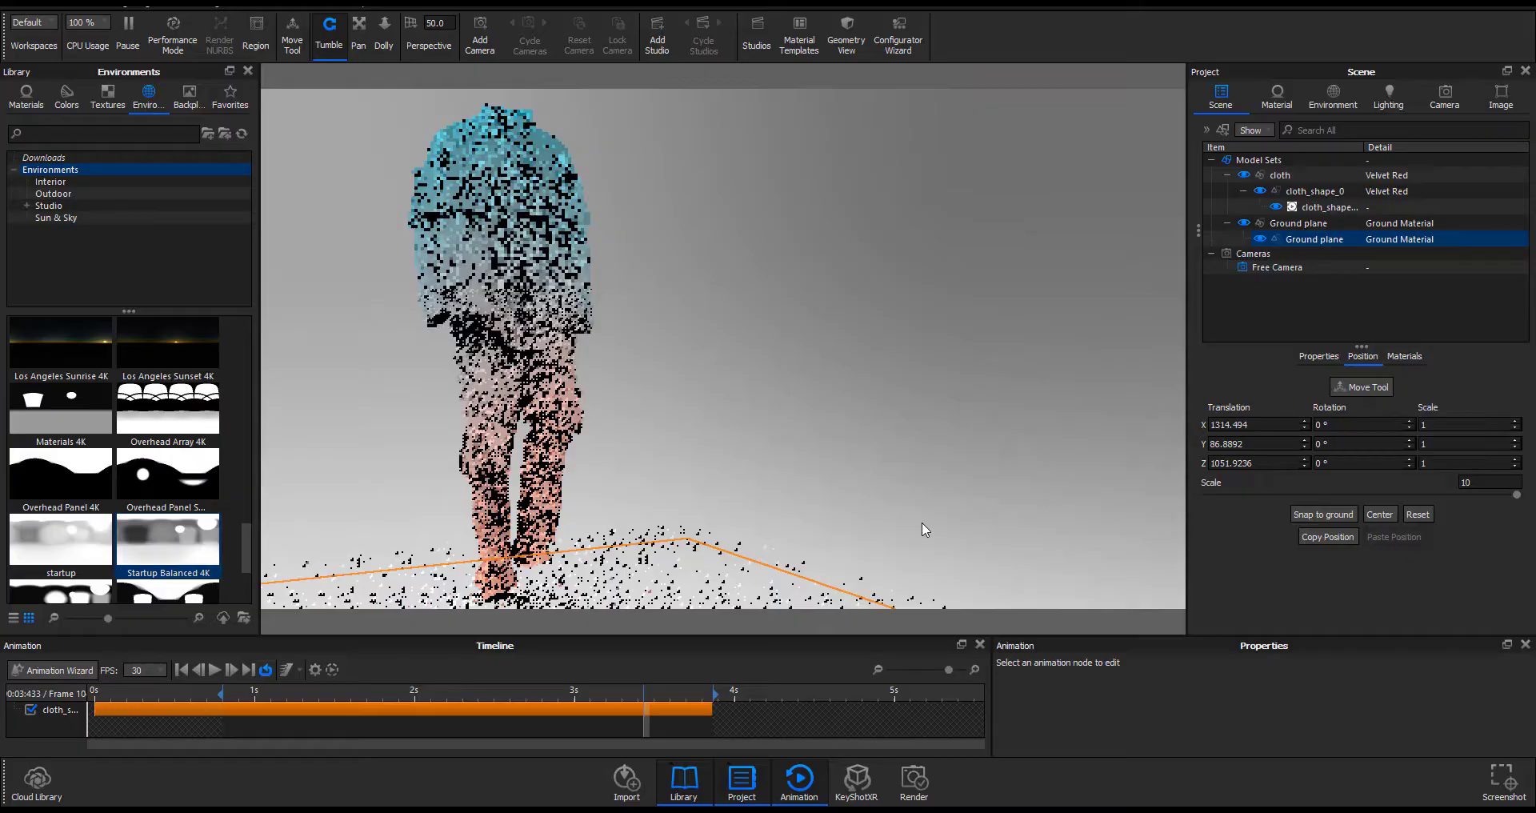
pyautogui.click(1333, 96)
pyautogui.click(1394, 344)
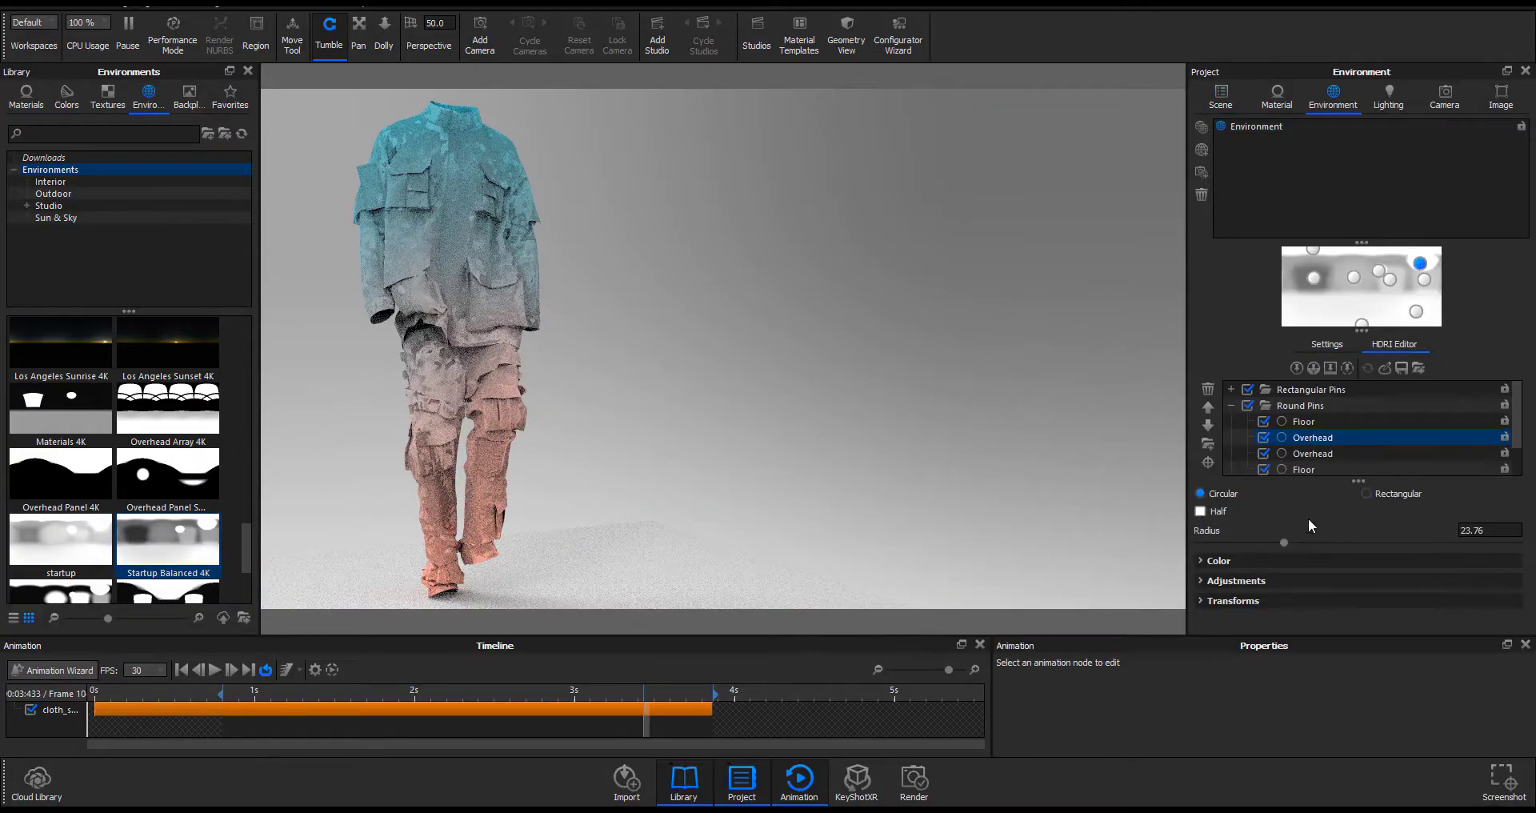
pyautogui.click(1221, 562)
pyautogui.click(1387, 525)
pyautogui.click(1365, 246)
pyautogui.click(1405, 708)
# Save the current view as a new camera and lock it.
pyautogui.click(1433, 98)
pyautogui.click(1394, 97)
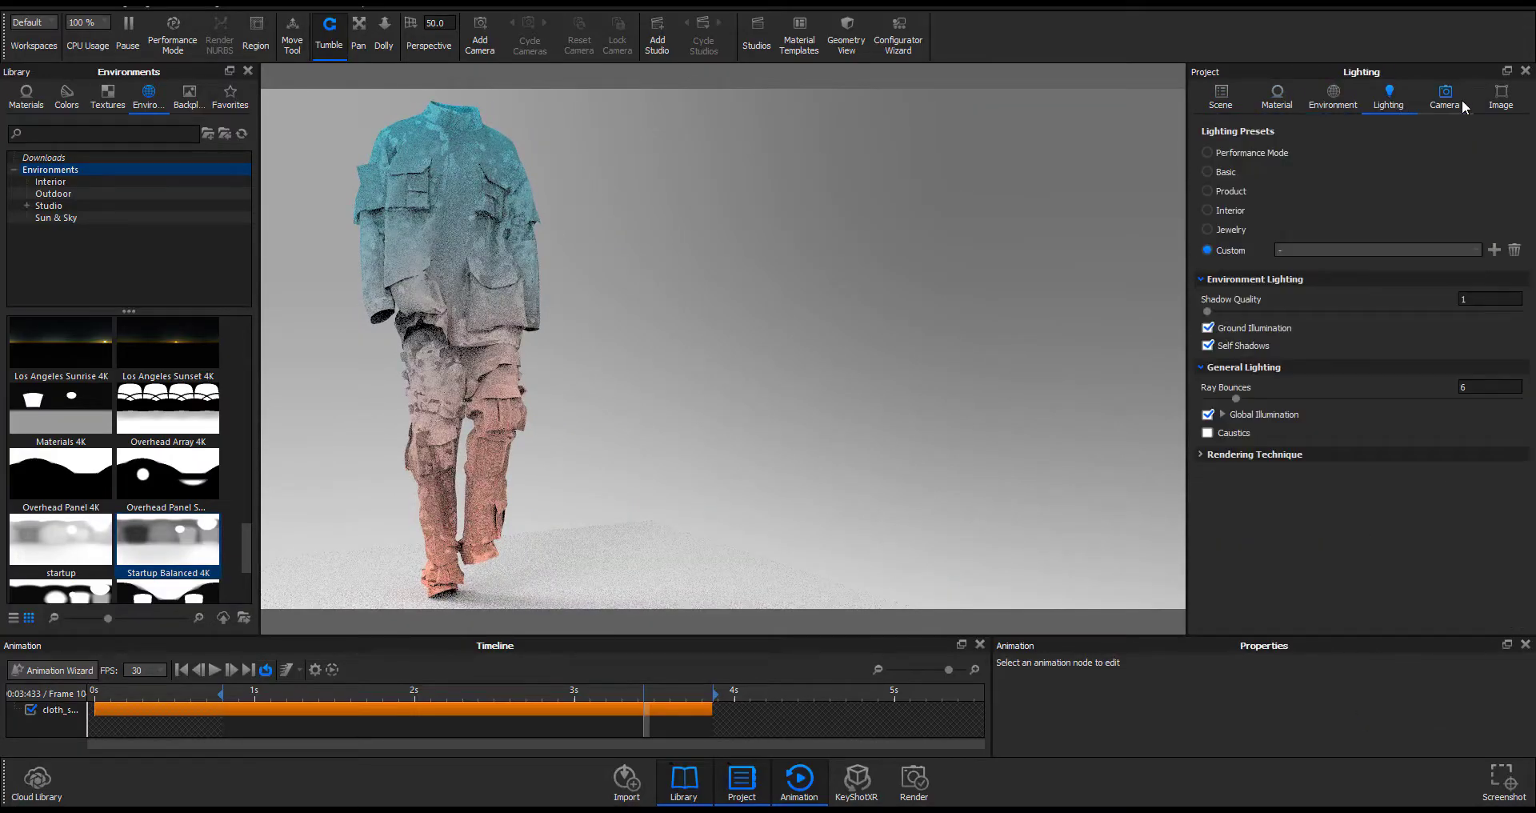
pyautogui.click(1457, 101)
# Add a plane to the scene and raise it to Y 1035.7701 with the Move Tool.
pyautogui.click(33, 5)
pyautogui.moveTo(87, 62)
pyautogui.click(229, 194)
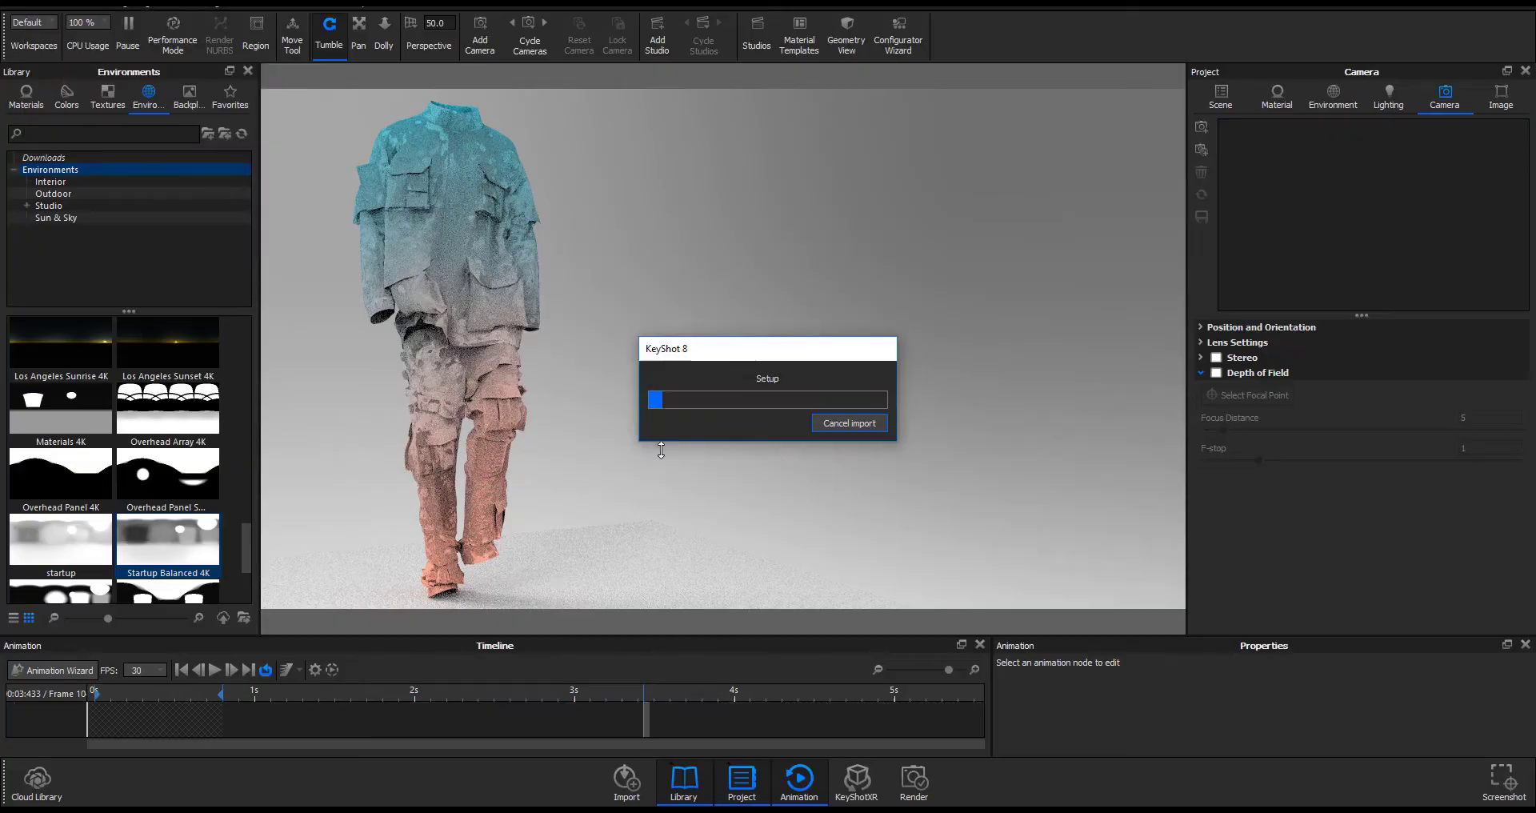
pyautogui.click(1221, 96)
pyautogui.click(1362, 387)
pyautogui.click(1362, 387)
pyautogui.scroll(-10, 636, 382)
pyautogui.moveTo(506, 317); pyautogui.dragTo(507, 222)
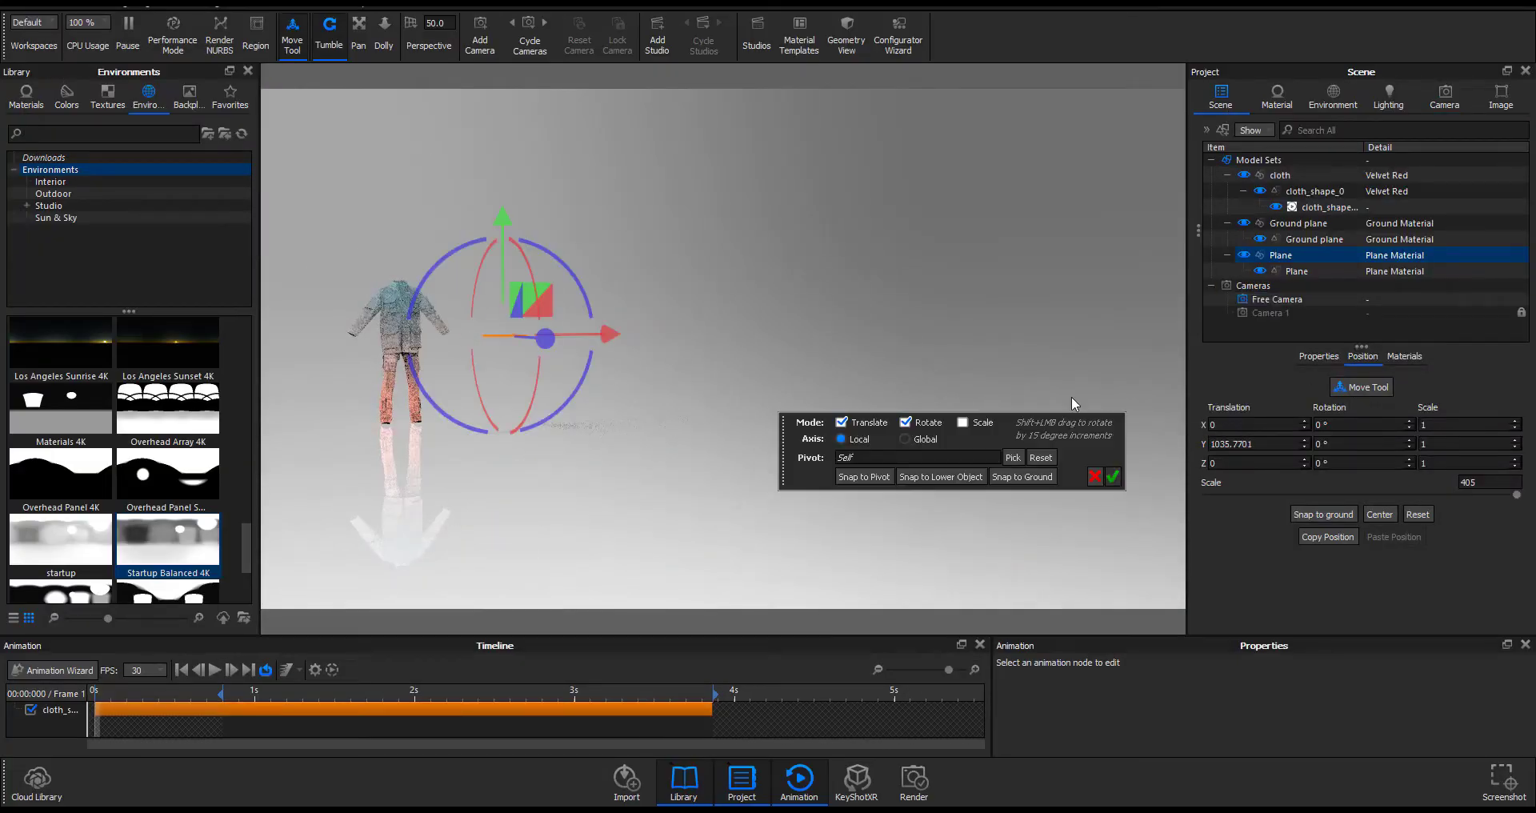
pyautogui.click(1113, 476)
# Scale the plane to 810 and tilt it above the garment, at about X -116, Y 2080, Z -655, rotated 44.3°, -17.1°, -65.3°.
pyautogui.moveTo(1440, 426); pyautogui.dragTo(1384, 433)
pyautogui.click(1361, 387)
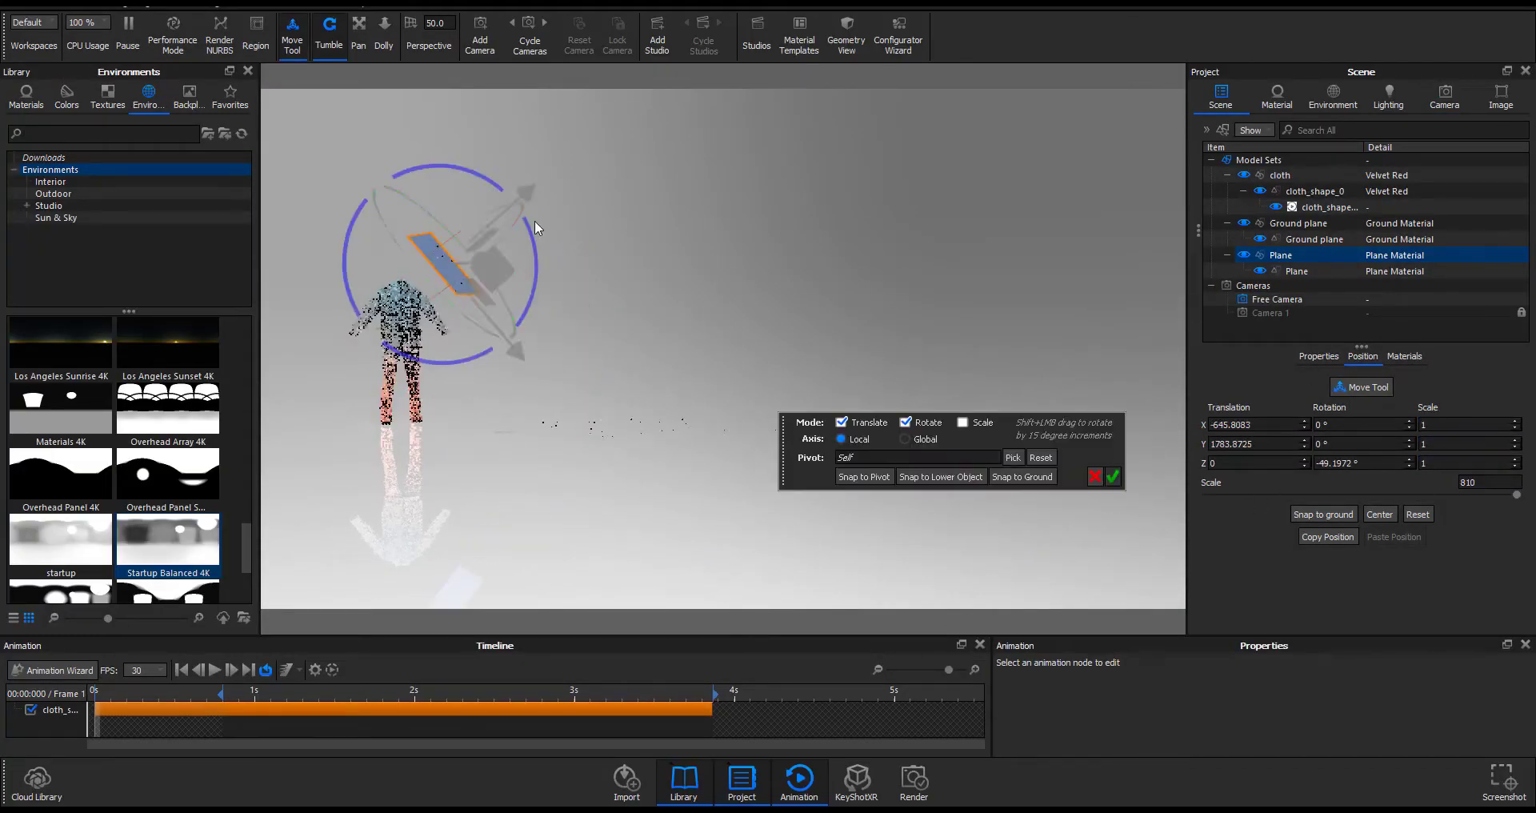
pyautogui.moveTo(608, 352); pyautogui.dragTo(481, 384)
pyautogui.moveTo(480, 306); pyautogui.dragTo(512, 313)
pyautogui.moveTo(493, 264); pyautogui.dragTo(480, 344)
pyautogui.moveTo(576, 344); pyautogui.dragTo(496, 360)
pyautogui.moveTo(520, 192); pyautogui.dragTo(530, 214)
pyautogui.moveTo(448, 360); pyautogui.dragTo(323, 349)
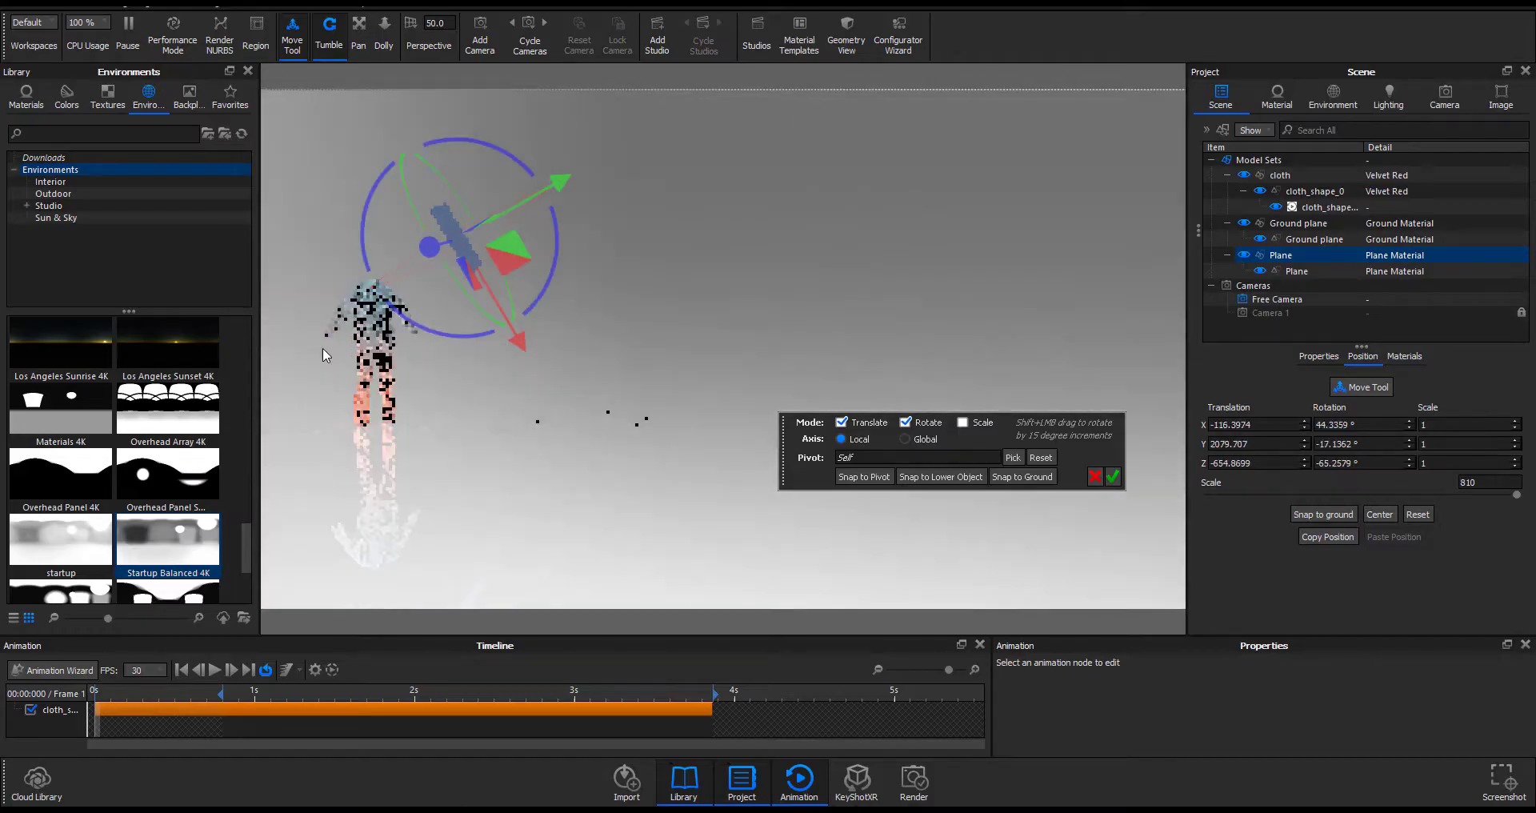
pyautogui.click(1113, 477)
# Change the Ground Material's type to Area Light.
pyautogui.moveTo(720, 344); pyautogui.dragTo(560, 328)
pyautogui.click(1277, 96)
pyautogui.click(1470, 184)
pyautogui.click(1451, 457)
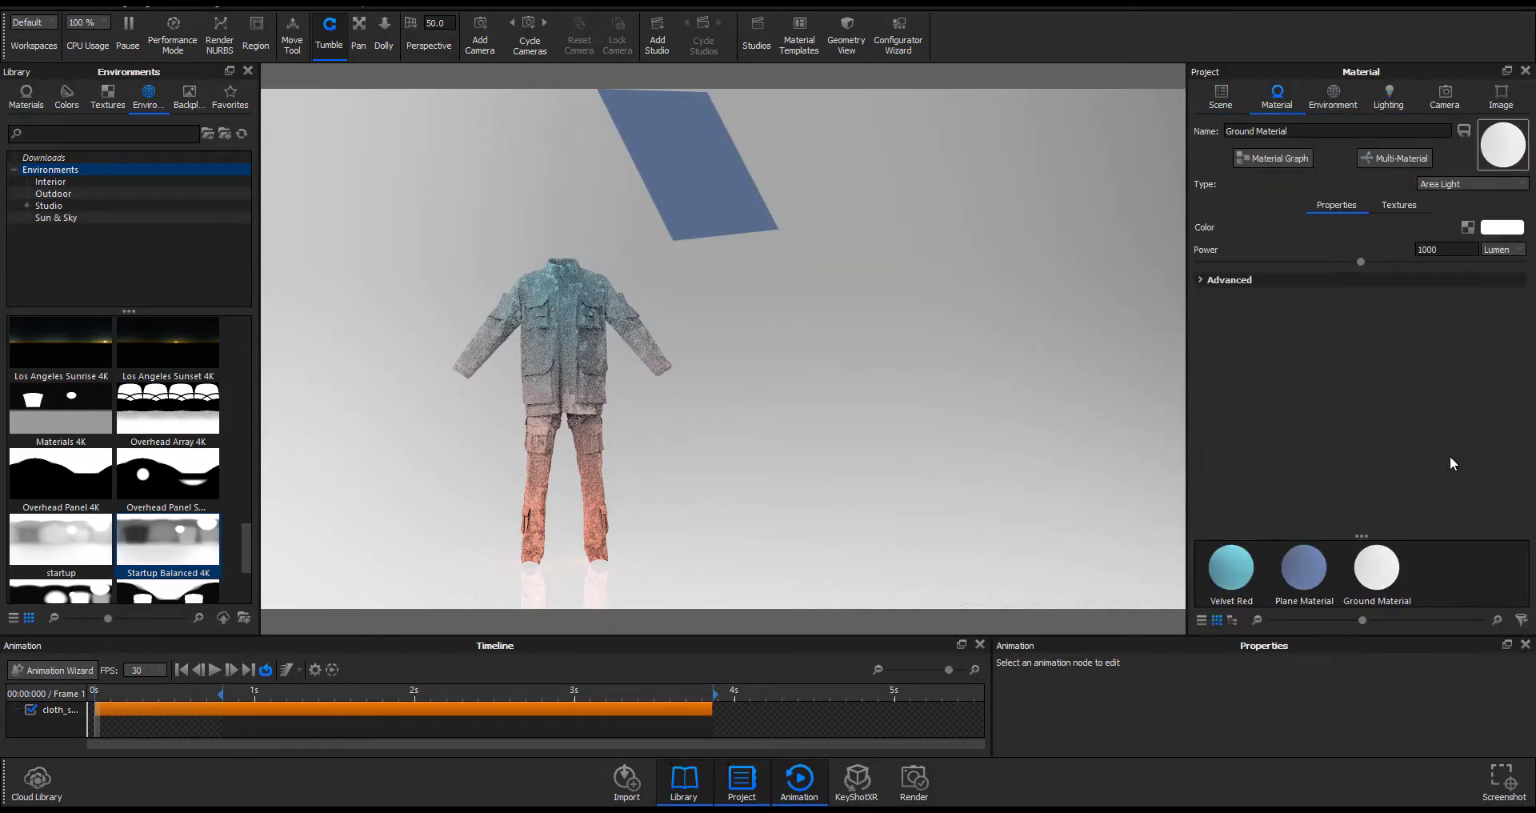
# Apply the Spotlight 120 degrees 6000 Lumen Neutral material to the tilted plane above the garment.
pyautogui.click(26, 97)
pyautogui.click(26, 254)
pyautogui.scroll(-2, 48, 257)
pyautogui.click(39, 193)
pyautogui.click(65, 229)
pyautogui.click(68, 266)
pyautogui.moveTo(89, 346); pyautogui.dragTo(689, 165)
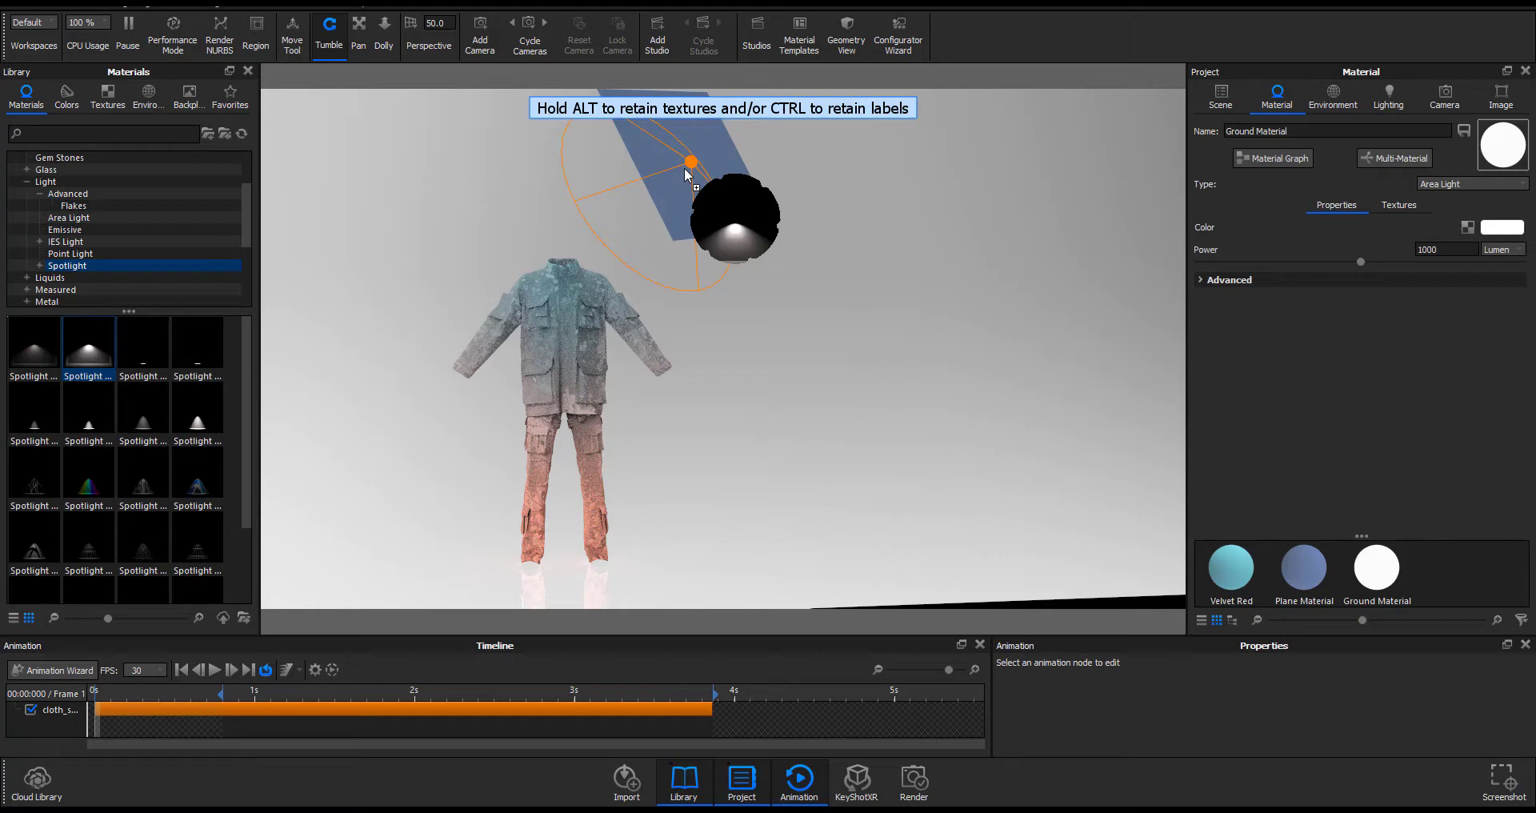
# Give the Ground Material light a power of 1142 lumens and a light tan color, and change its type to Point Light.
pyautogui.moveTo(1361, 262); pyautogui.dragTo(1468, 281)
pyautogui.click(1255, 281)
pyautogui.click(1502, 227)
pyautogui.click(1361, 265)
pyautogui.click(1421, 355)
pyautogui.click(1360, 709)
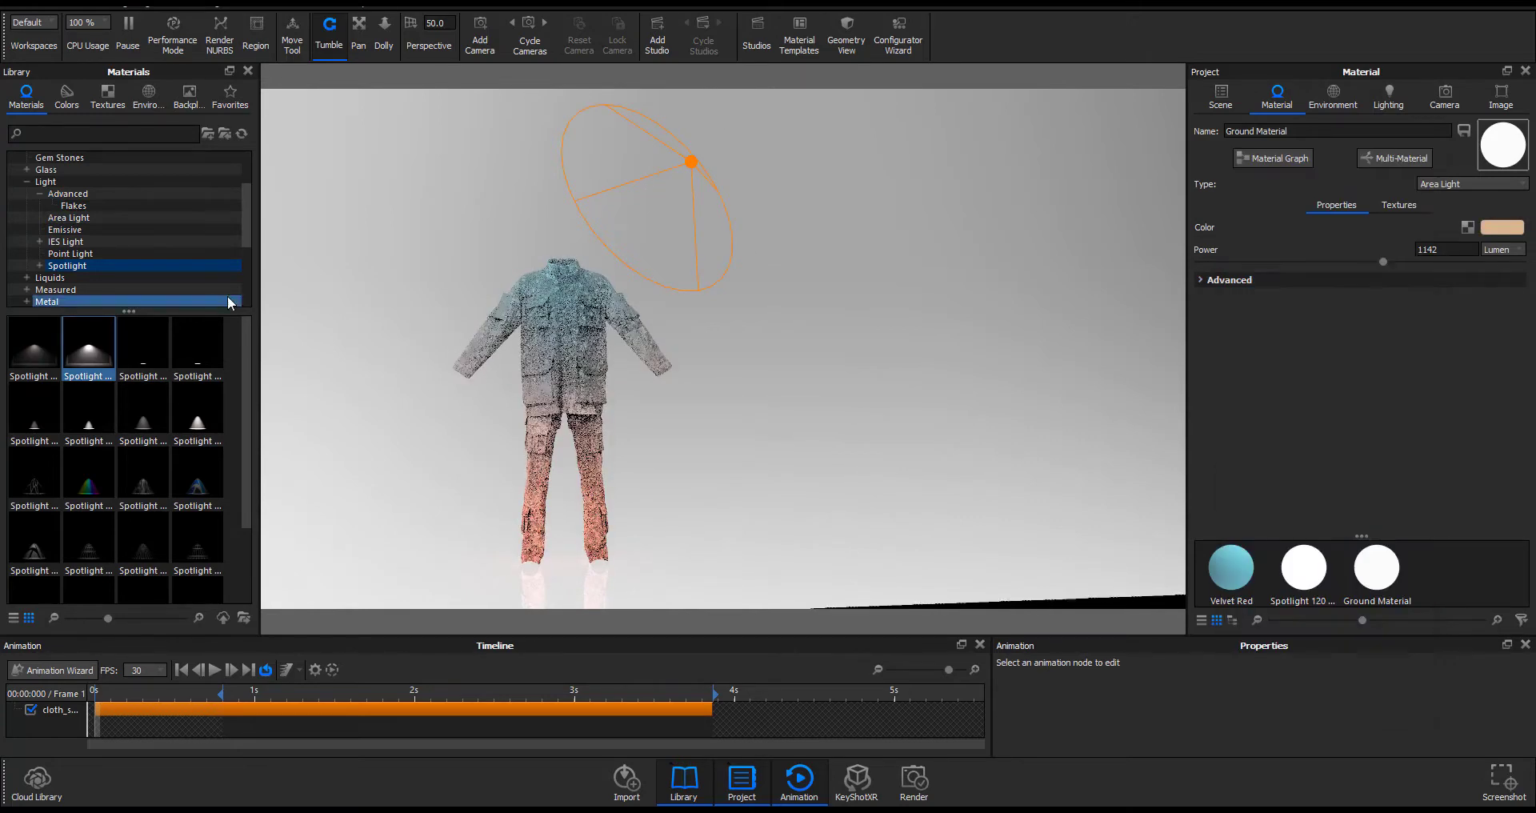
pyautogui.click(1448, 184)
pyautogui.click(1451, 480)
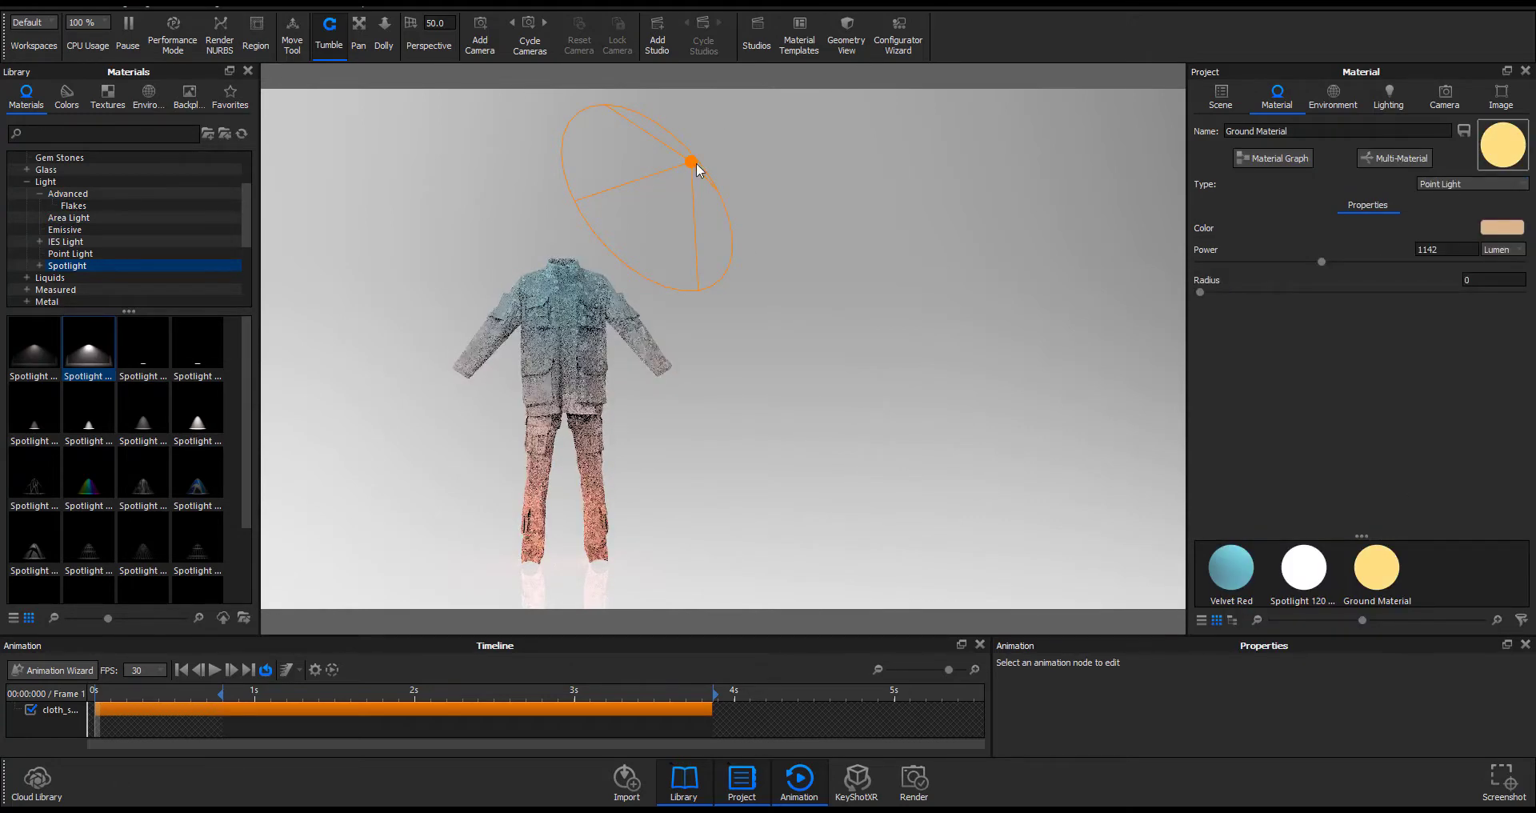
# Set the spotlight to orange, 8520 lumens, beam angle 127.08°, falloff 0.586 and radius 0.585.
pyautogui.click(1490, 229)
pyautogui.click(1354, 708)
pyautogui.moveTo(1200, 401); pyautogui.dragTo(1238, 401)
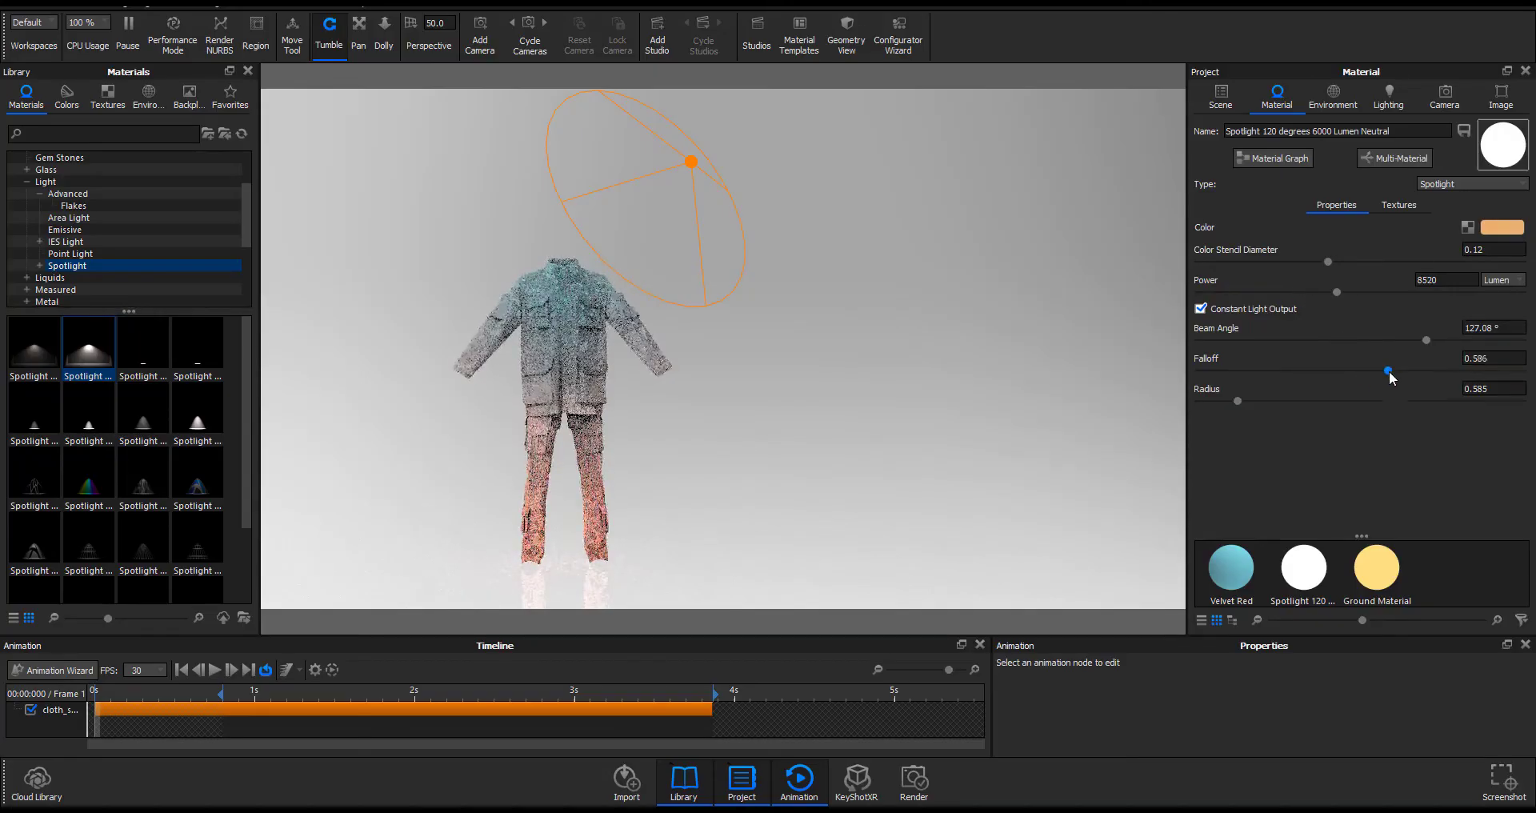
# Reposition and re-aim the spotlight around the garment with the Move Tool, and accept the placement.
pyautogui.click(1232, 104)
pyautogui.moveTo(856, 280); pyautogui.dragTo(413, 400)
pyautogui.click(1361, 388)
pyautogui.moveTo(868, 336); pyautogui.dragTo(899, 269)
pyautogui.moveTo(944, 376); pyautogui.dragTo(400, 384)
pyautogui.moveTo(808, 180); pyautogui.dragTo(774, 210)
pyautogui.moveTo(800, 416); pyautogui.dragTo(1184, 384)
pyautogui.click(1113, 476)
# Switch to the saved locked camera and move the animation playhead to 3.400 s.
pyautogui.click(1444, 97)
pyautogui.click(1255, 140)
pyautogui.moveTo(97, 708); pyautogui.dragTo(640, 708)
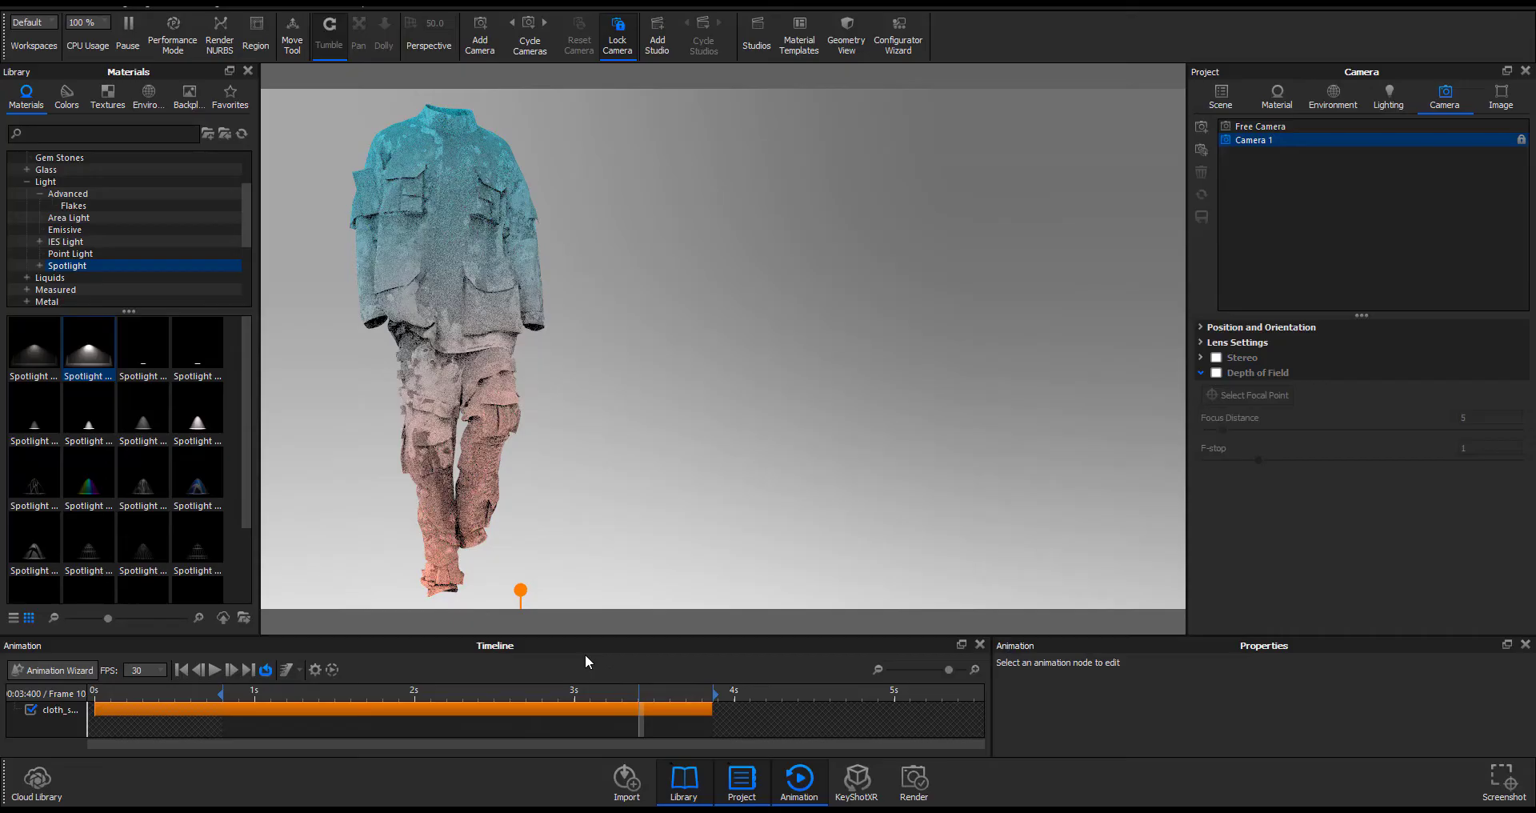
pyautogui.click(1221, 96)
pyautogui.click(1277, 96)
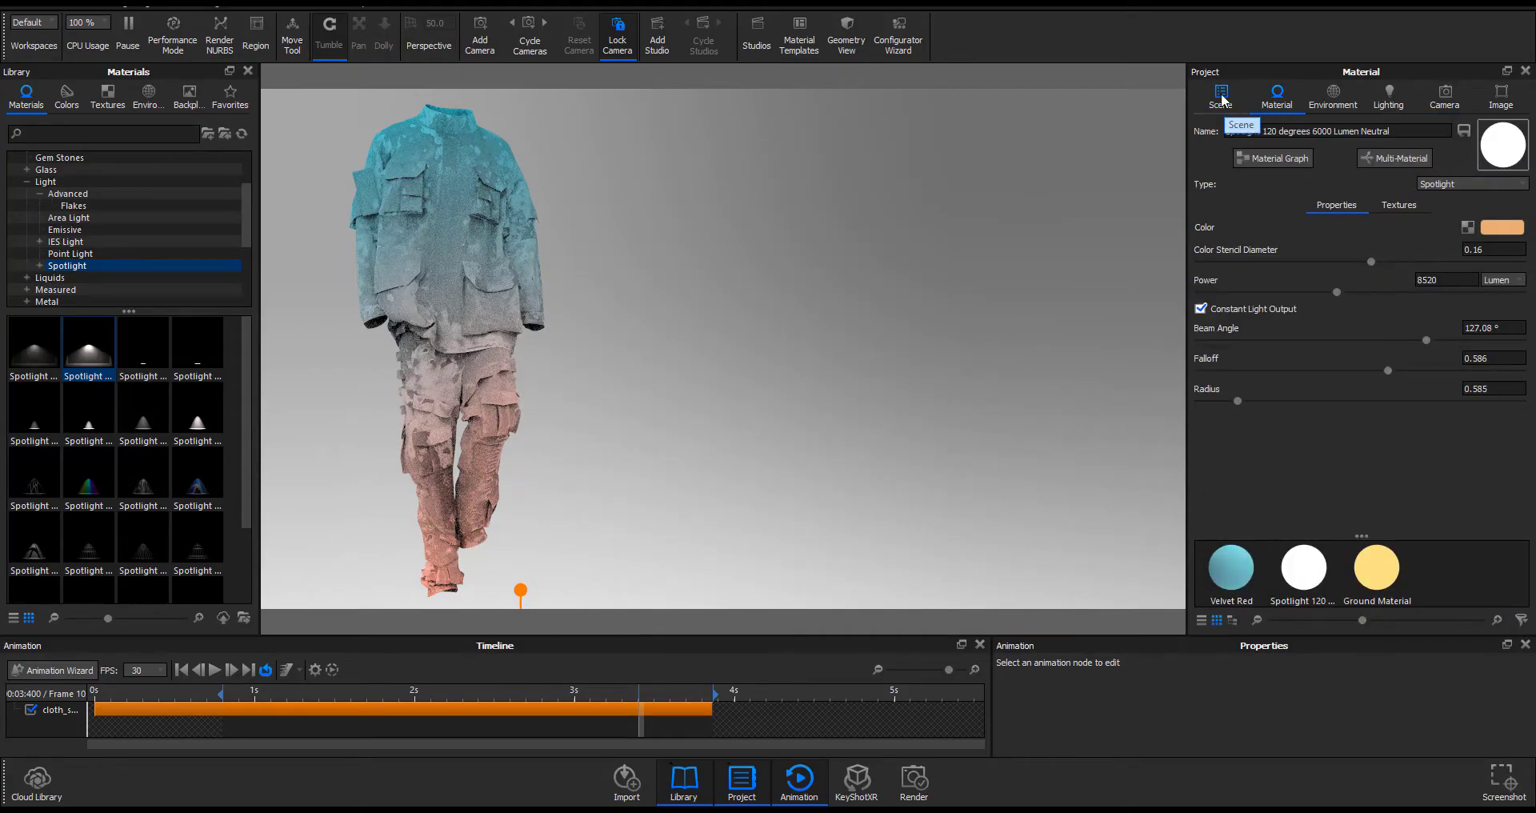
# Try several photographic and studio environments on the scene, including Dosch-Stairwell_2k and Aversis_Village-lawn_3k.
pyautogui.click(149, 97)
pyautogui.moveTo(731, 352); pyautogui.dragTo(736, 354)
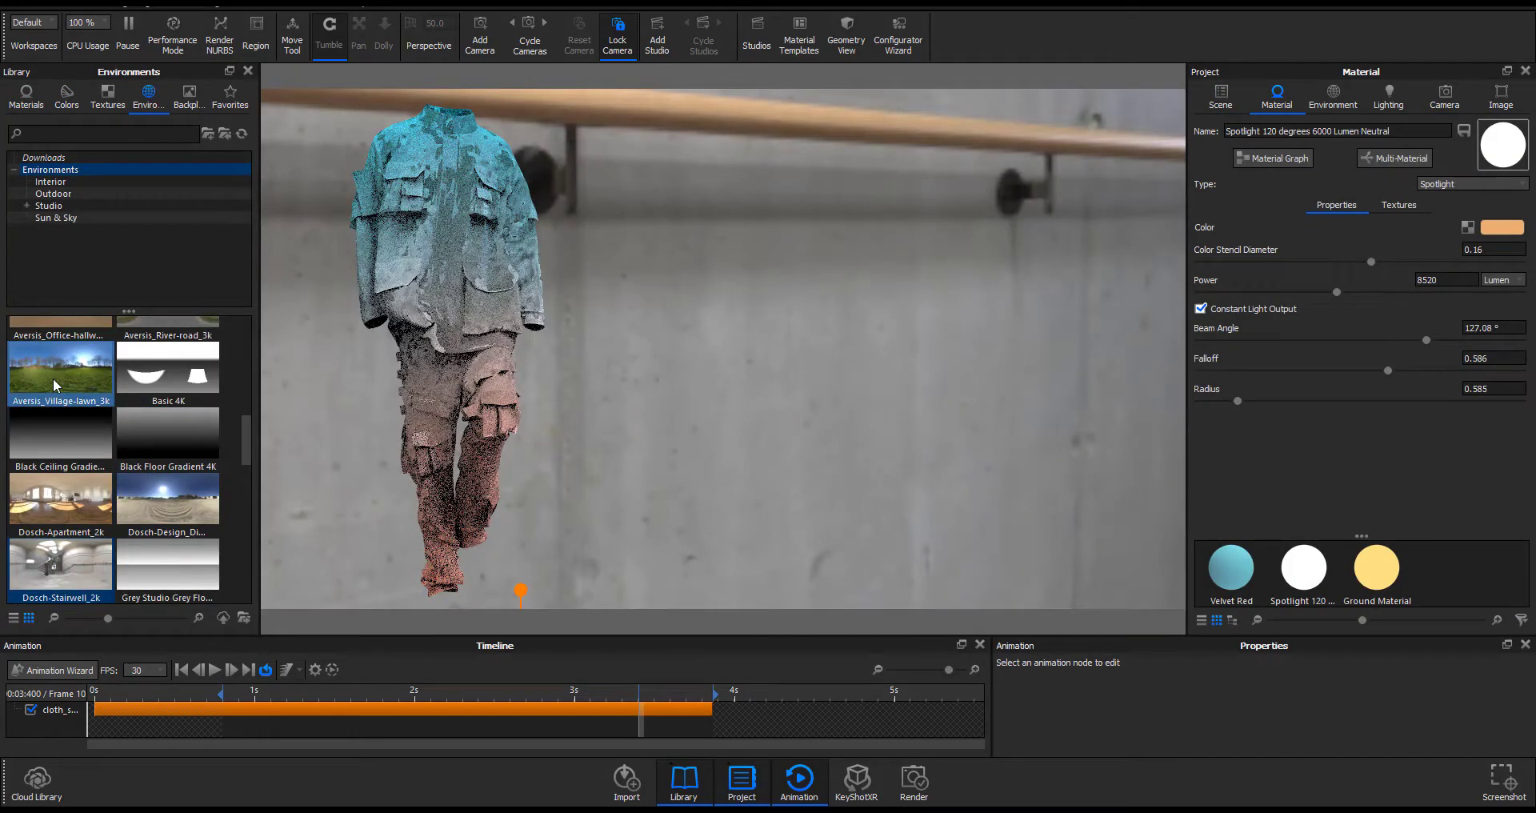
pyautogui.moveTo(56, 382); pyautogui.dragTo(512, 393)
pyautogui.scroll(7, 160, 424)
pyautogui.moveTo(165, 434); pyautogui.dragTo(609, 416)
pyautogui.moveTo(61, 564); pyautogui.dragTo(720, 424)
pyautogui.scroll(-4, 176, 418)
pyautogui.moveTo(176, 418); pyautogui.dragTo(896, 368)
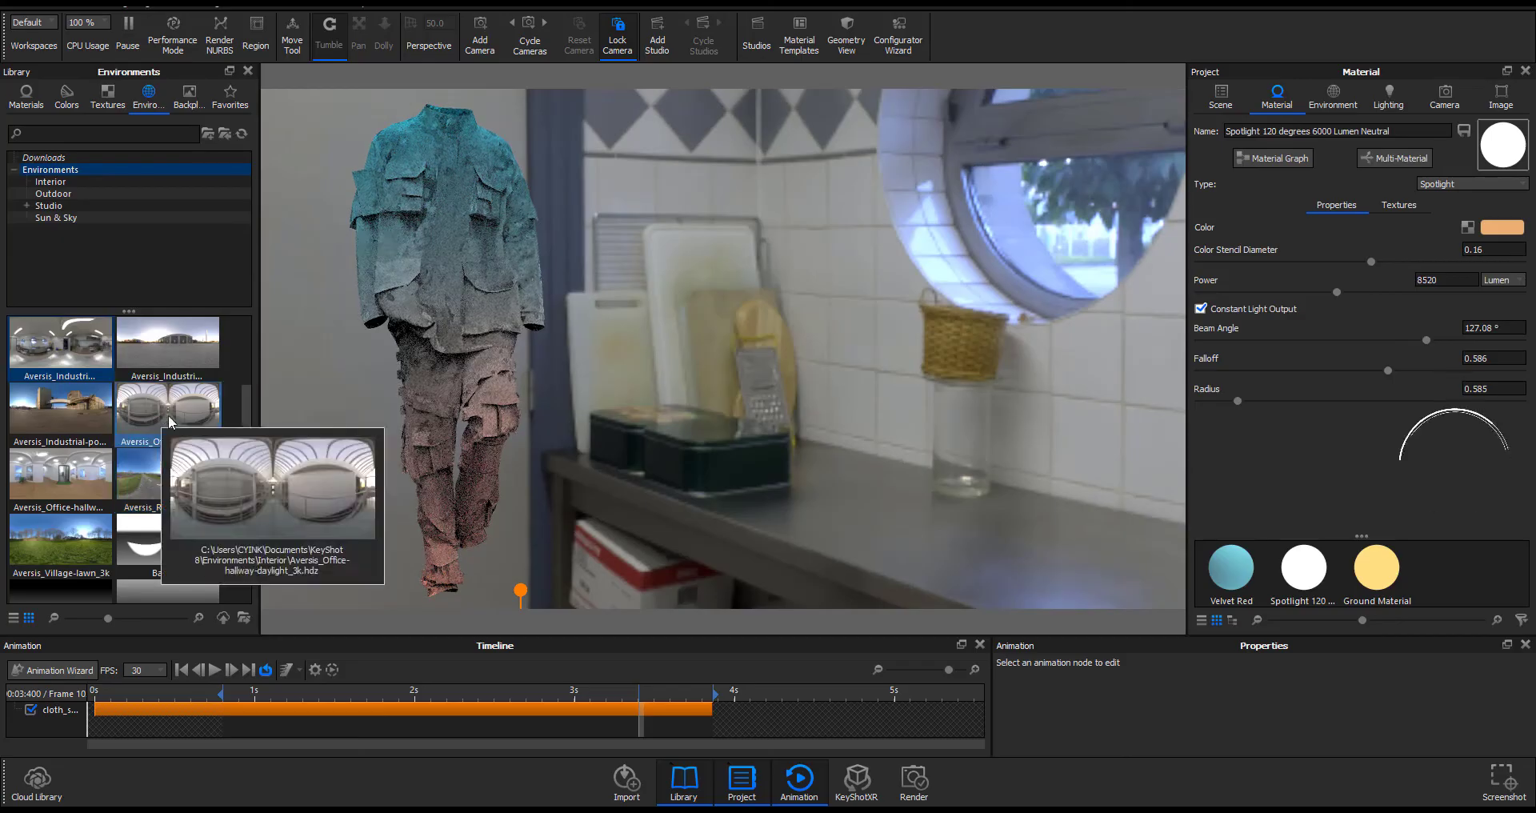
pyautogui.scroll(-8, 177, 417)
pyautogui.moveTo(164, 424); pyautogui.dragTo(888, 436)
# Apply the Startup Balanced 4K environment and move the animation playhead to 3.466 s.
pyautogui.moveTo(247, 496); pyautogui.dragTo(258, 559)
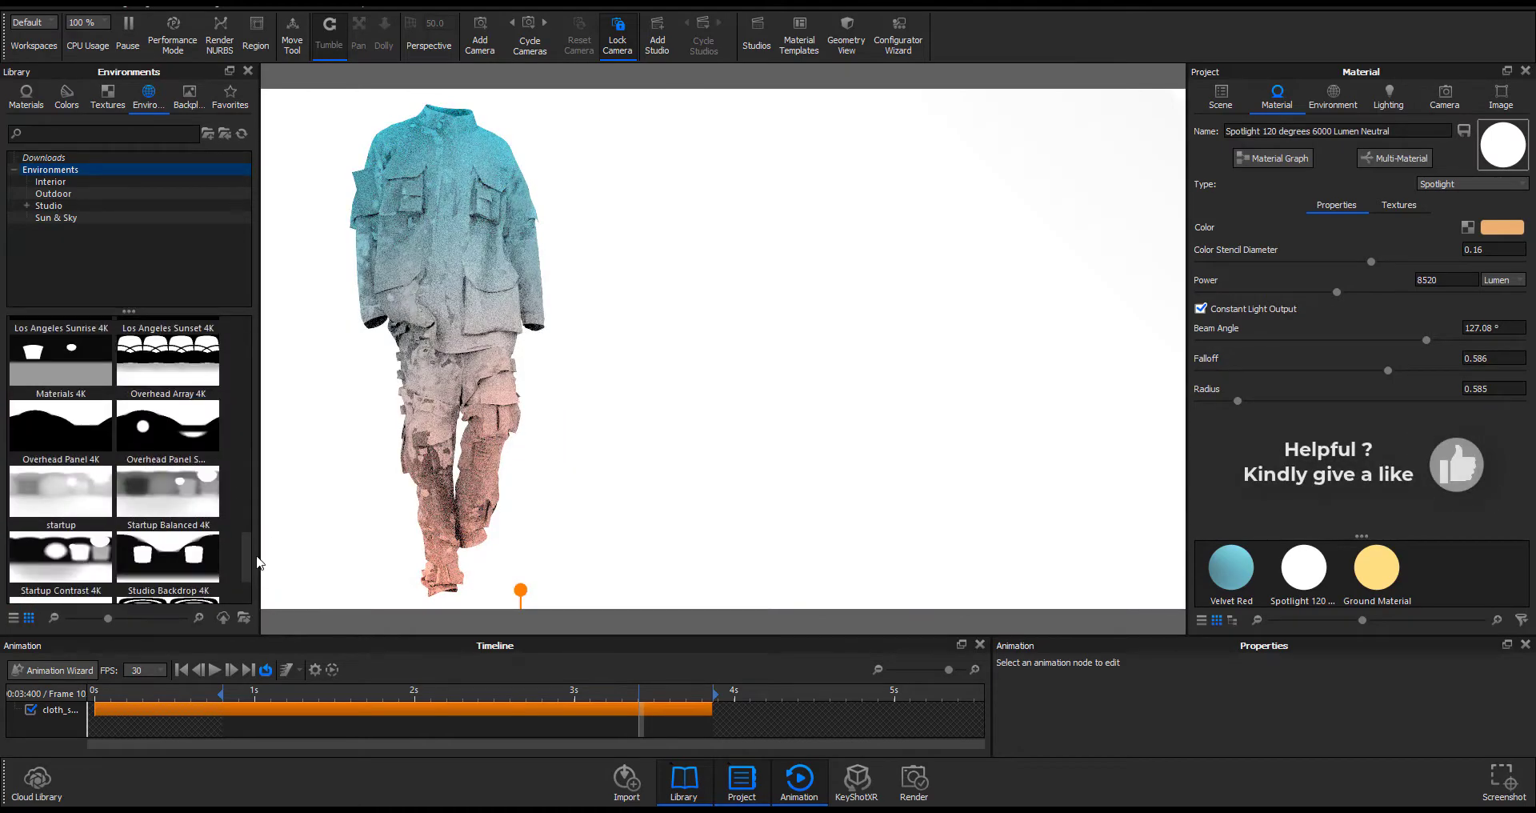
pyautogui.moveTo(168, 498); pyautogui.dragTo(813, 411)
pyautogui.moveTo(172, 375)
pyautogui.mouseDown()
pyautogui.moveTo(867, 390)
pyautogui.moveTo(178, 385)
pyautogui.mouseUp()
pyautogui.moveTo(168, 500); pyautogui.dragTo(886, 491)
pyautogui.moveTo(640, 697)
pyautogui.mouseDown()
pyautogui.moveTo(624, 697)
pyautogui.moveTo(650, 693)
pyautogui.mouseUp()
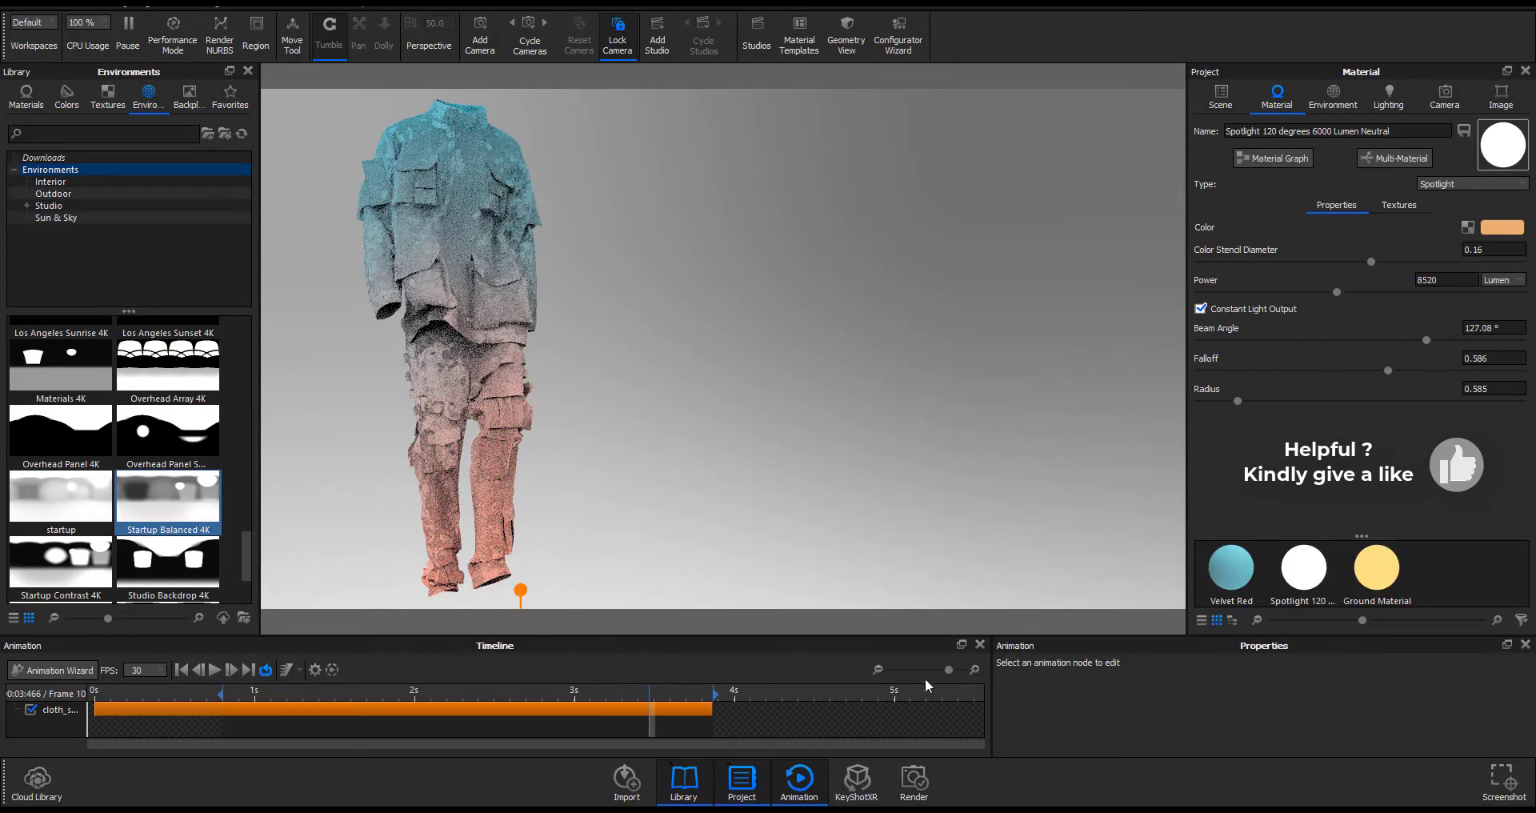
# Enable the vignette at strength 0.573 and chromatic aberration at strength 0.674.
pyautogui.click(1501, 96)
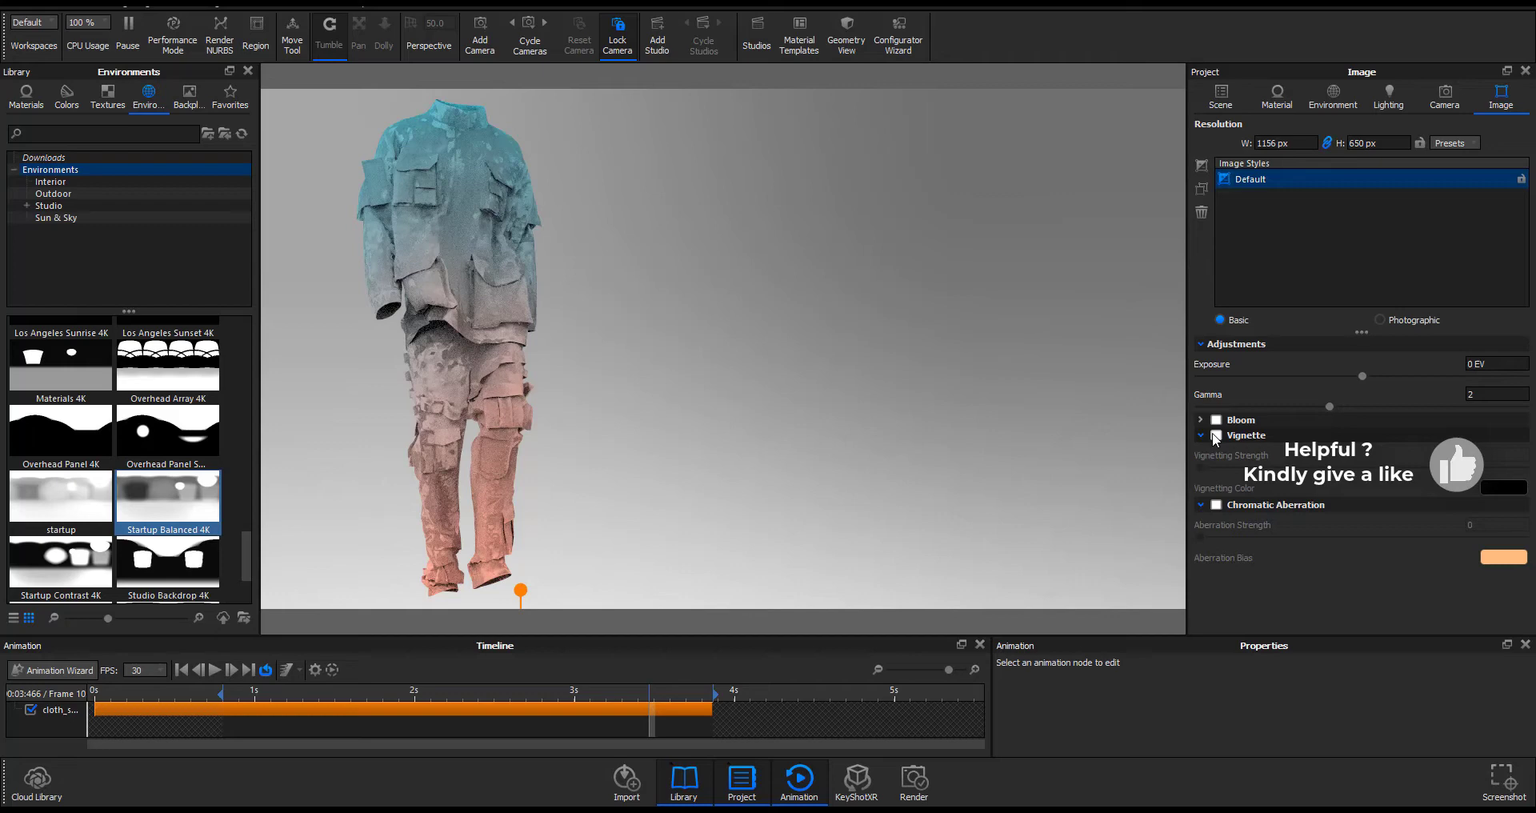
pyautogui.moveTo(1369, 536); pyautogui.dragTo(1419, 536)
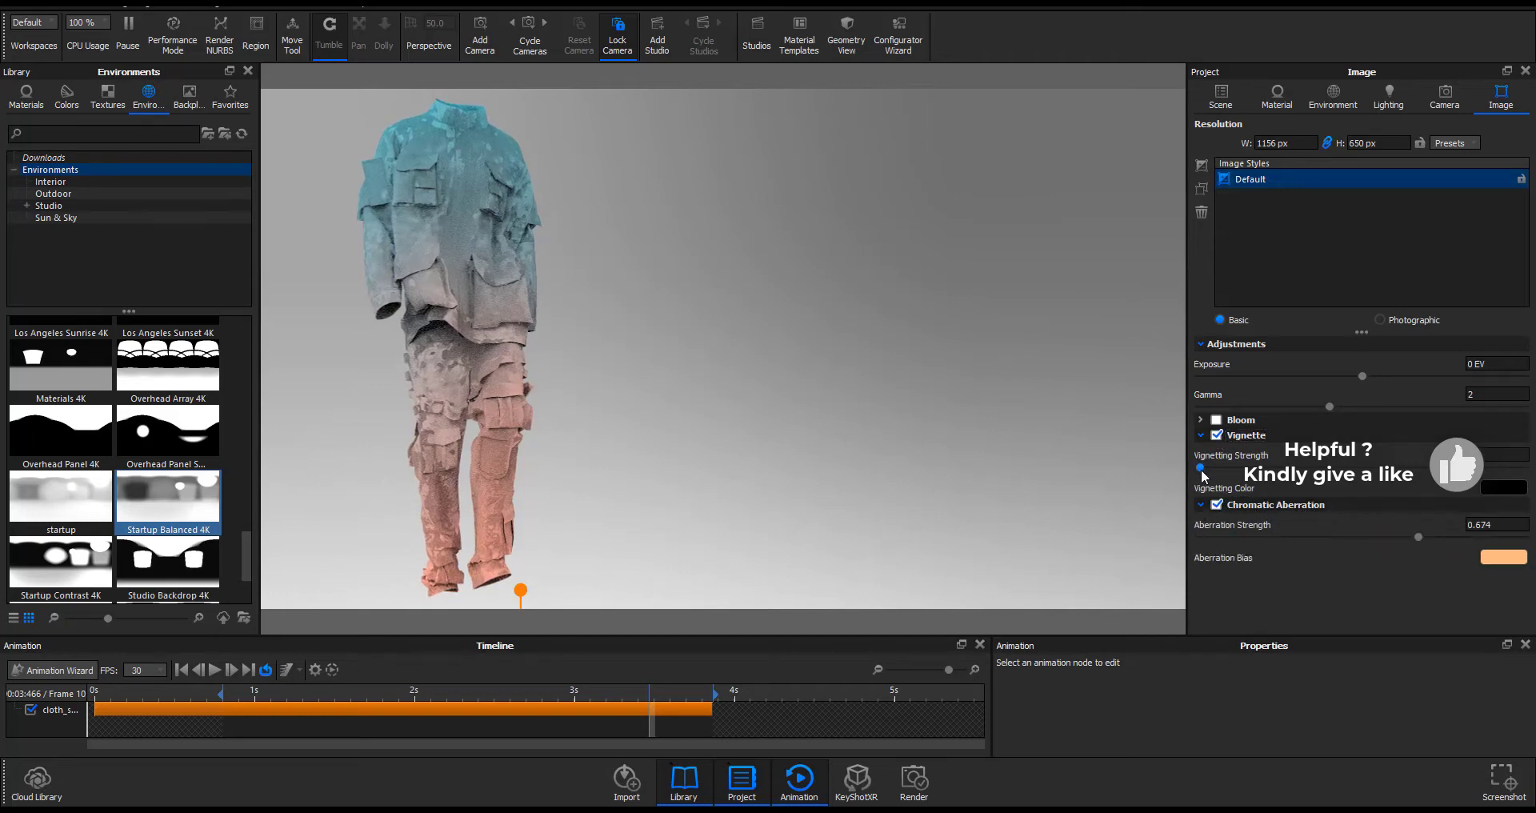
pyautogui.click(1386, 467)
# Grade the image in Photographic style with the curve enabled, a cooler white balance and vibrance set to 0.12.
pyautogui.click(1380, 320)
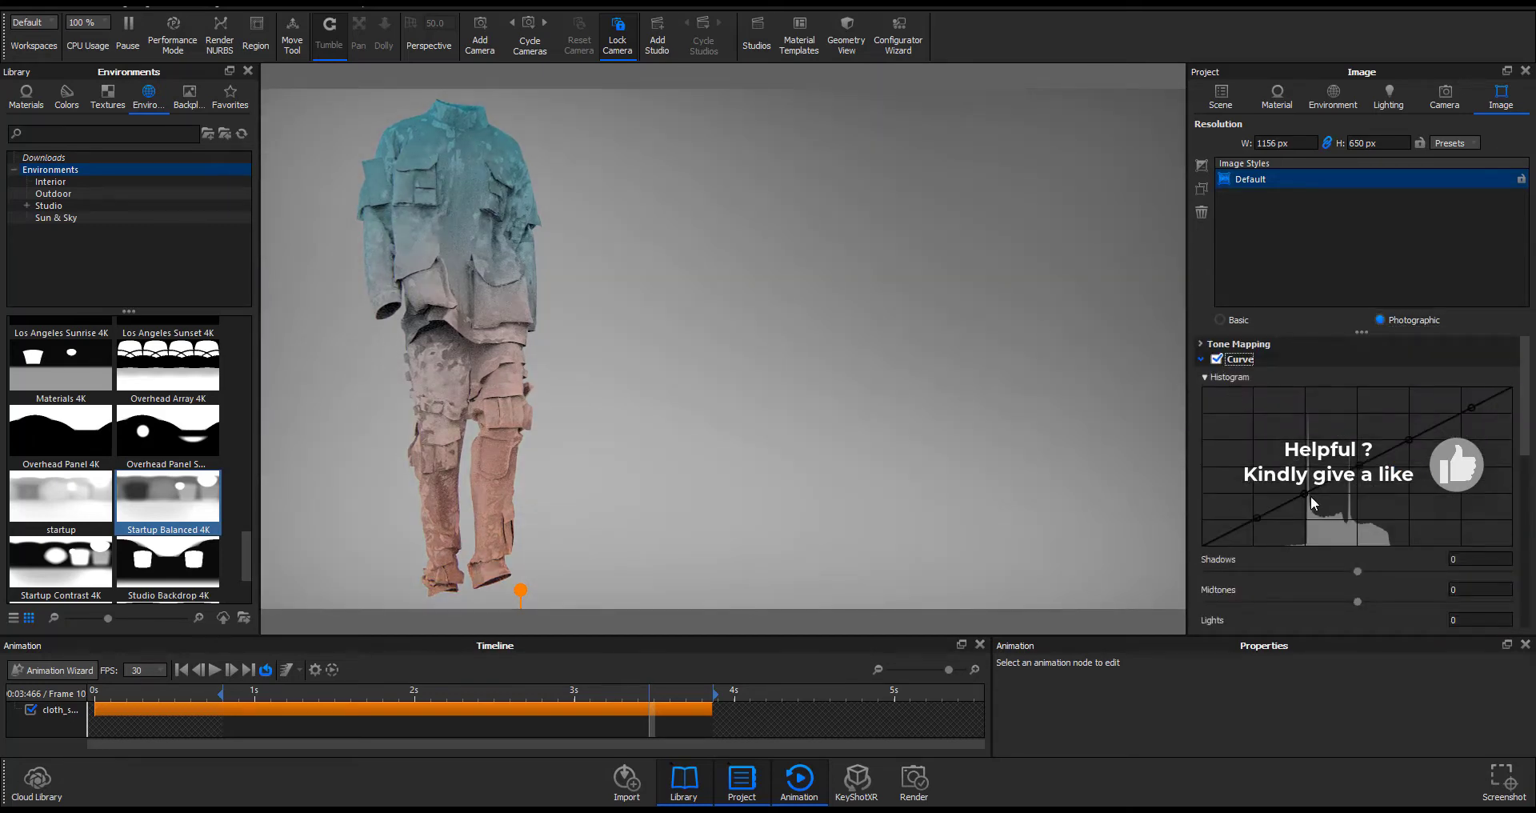
pyautogui.scroll(-2, 1361, 460)
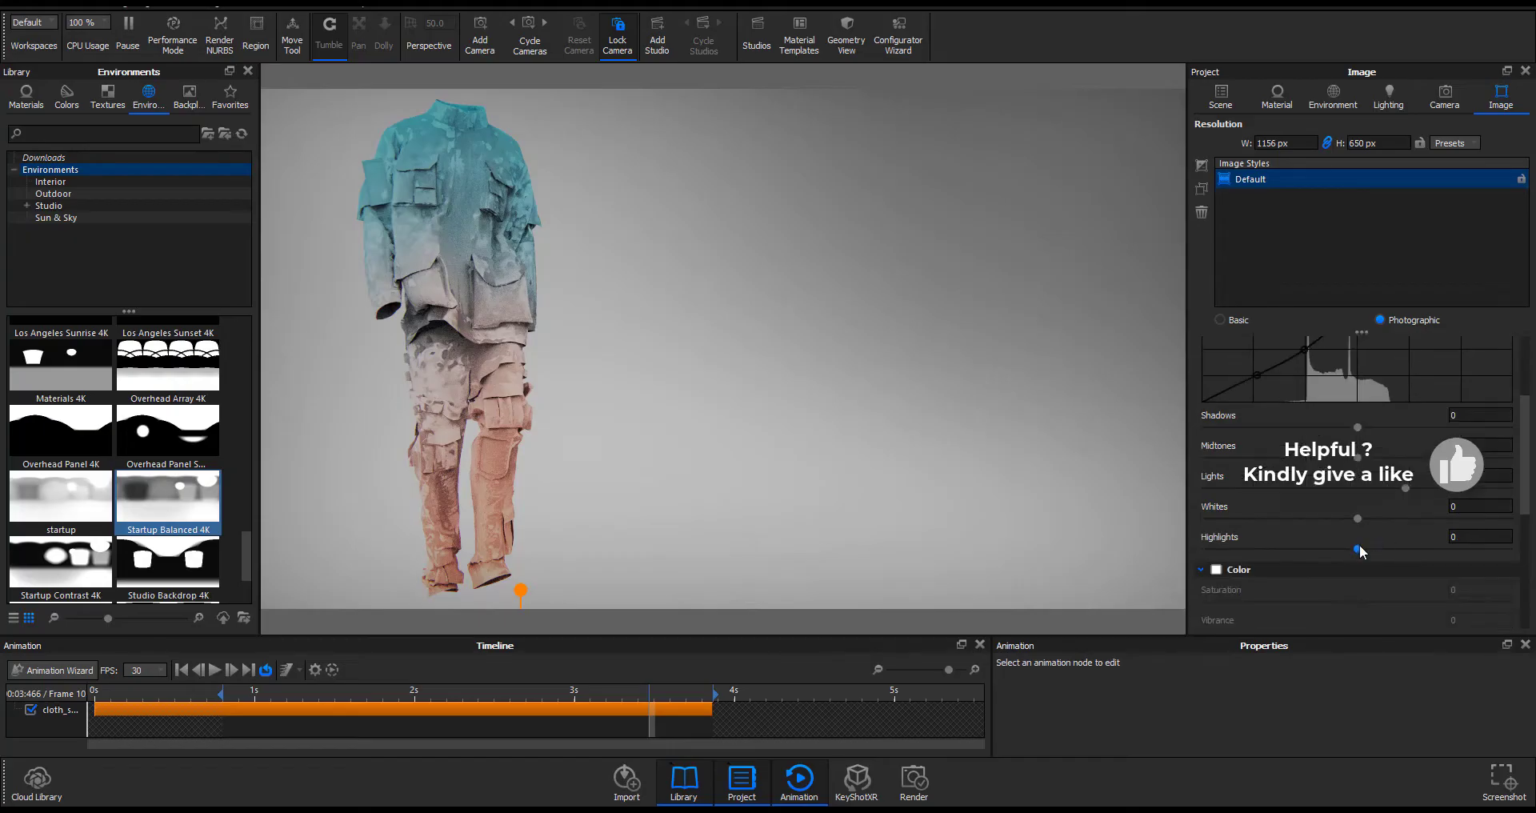
pyautogui.scroll(3, 1404, 434)
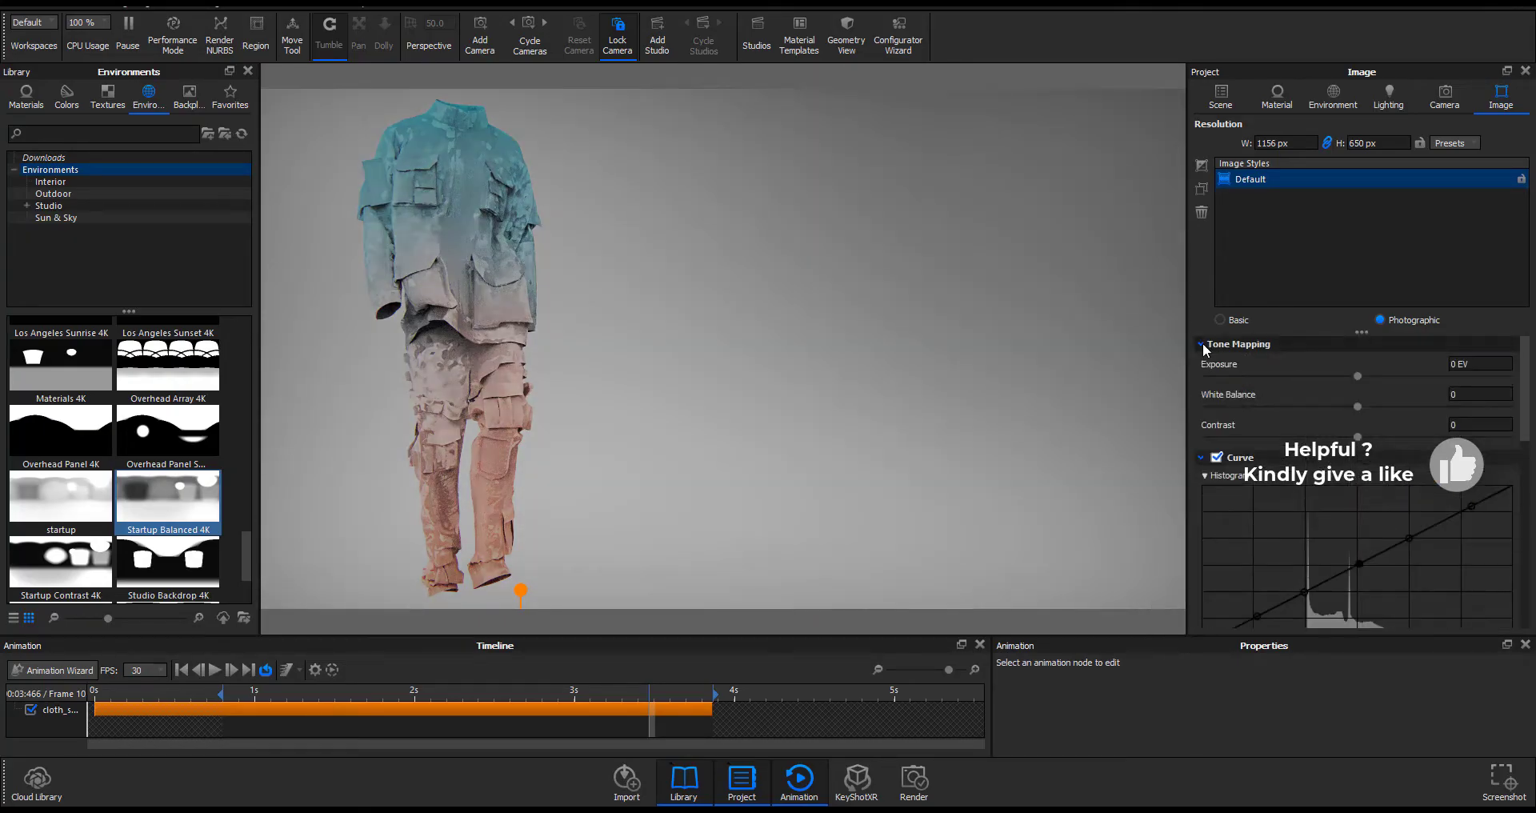
pyautogui.scroll(-5, 1312, 480)
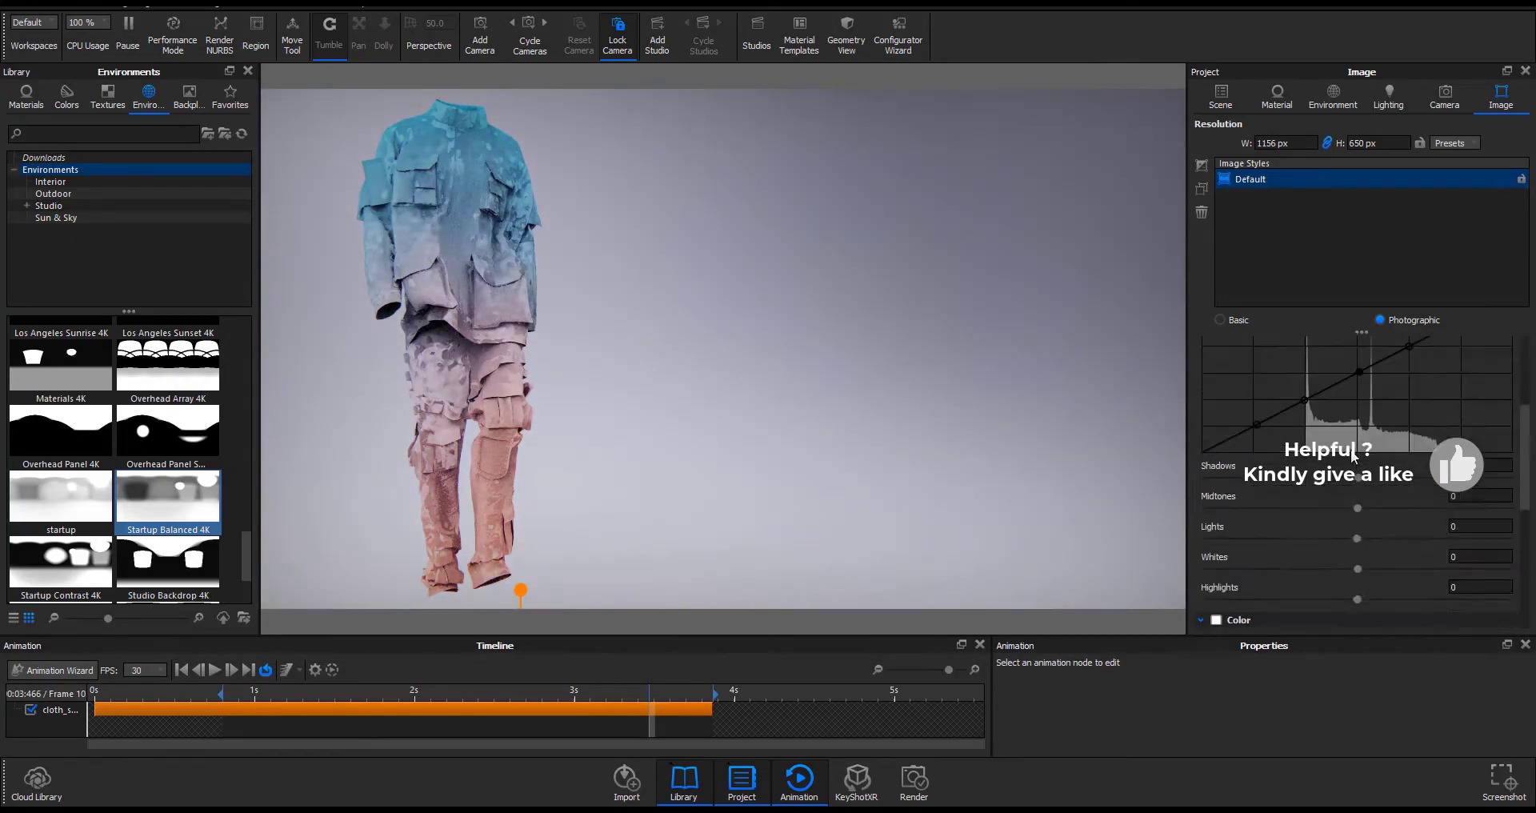
pyautogui.scroll(-5, 1392, 528)
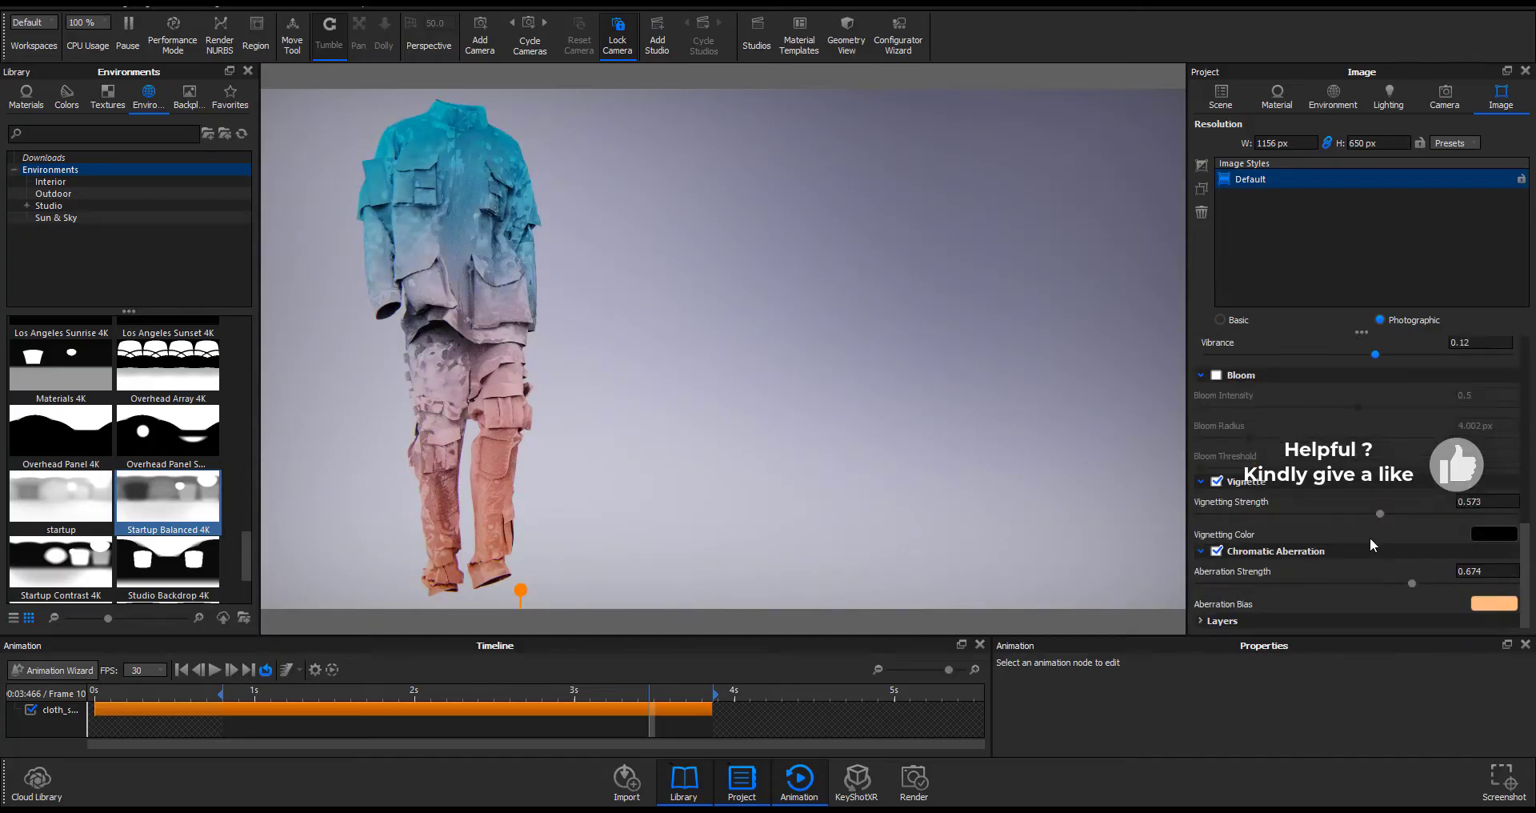
# Start a render at 1920 × 1080 px.
pyautogui.hotkey('ctrl', 'p')
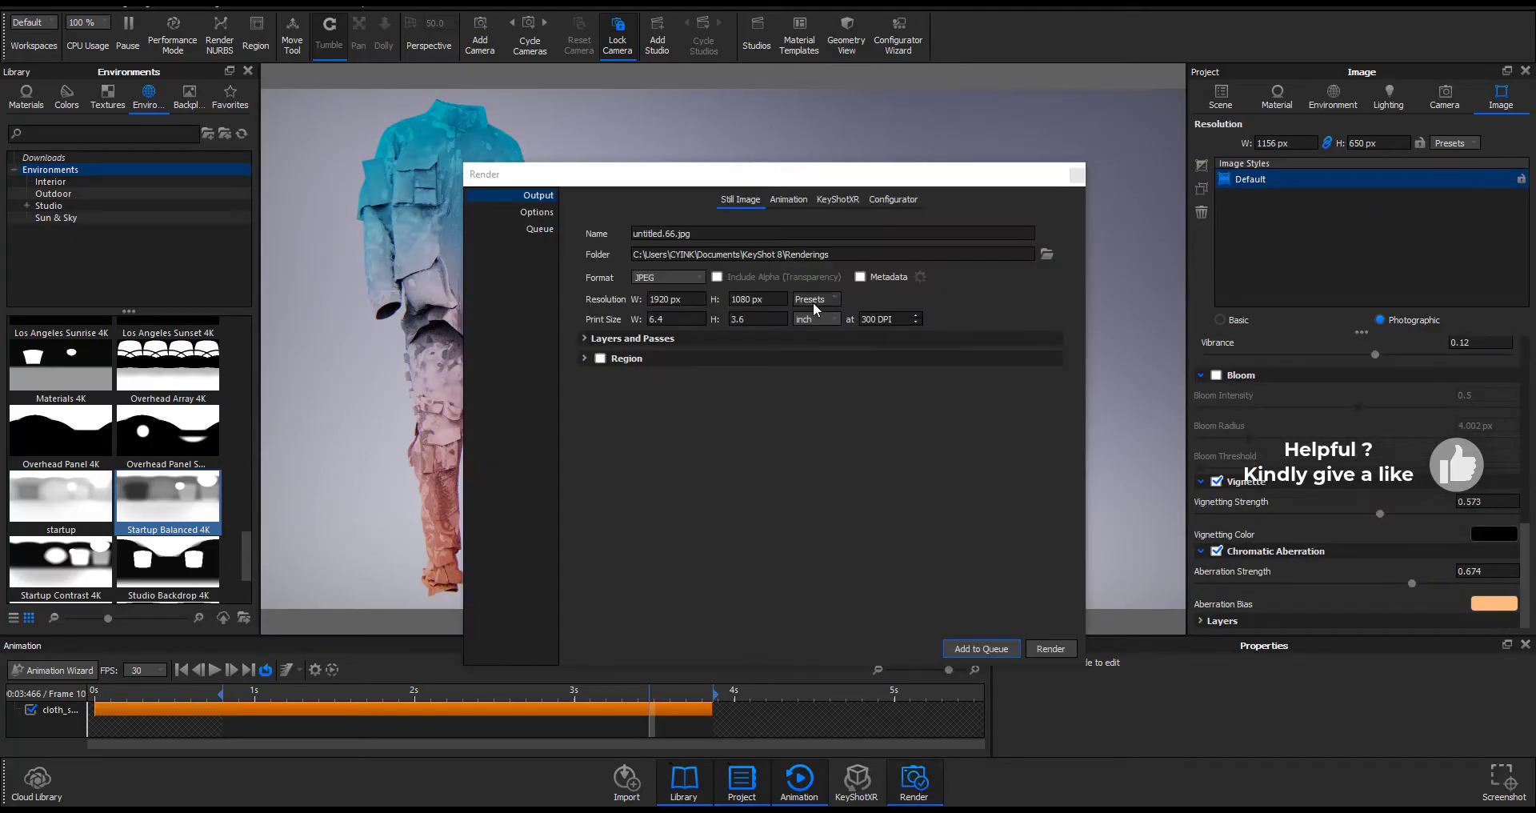
pyautogui.click(1034, 650)
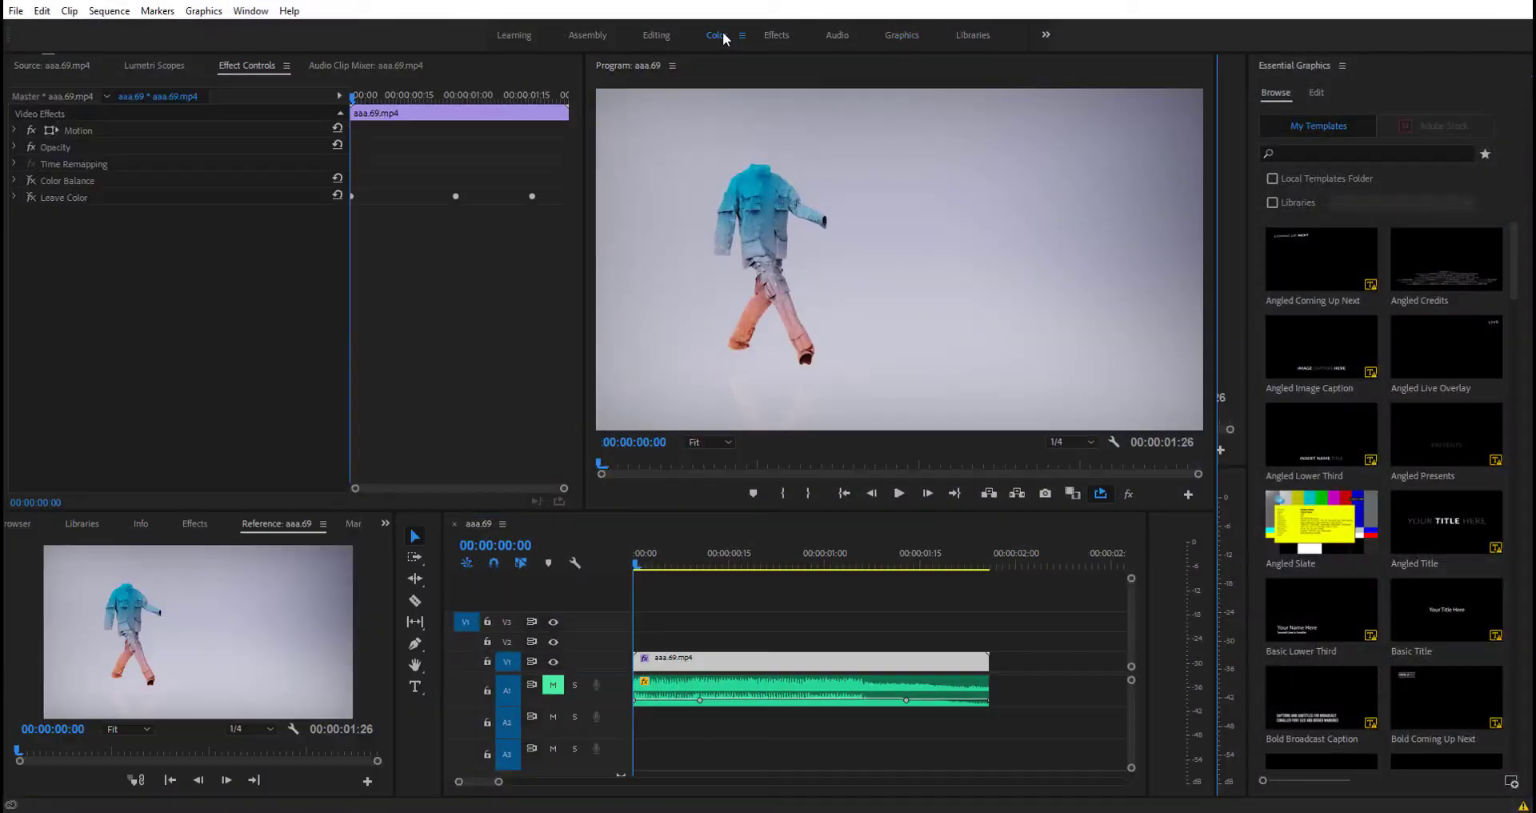
# Switch to Premiere Pro, search the effects for "luma", clear the search, and browse the Lumetri presets and source clip.
pyautogui.click(240, 65)
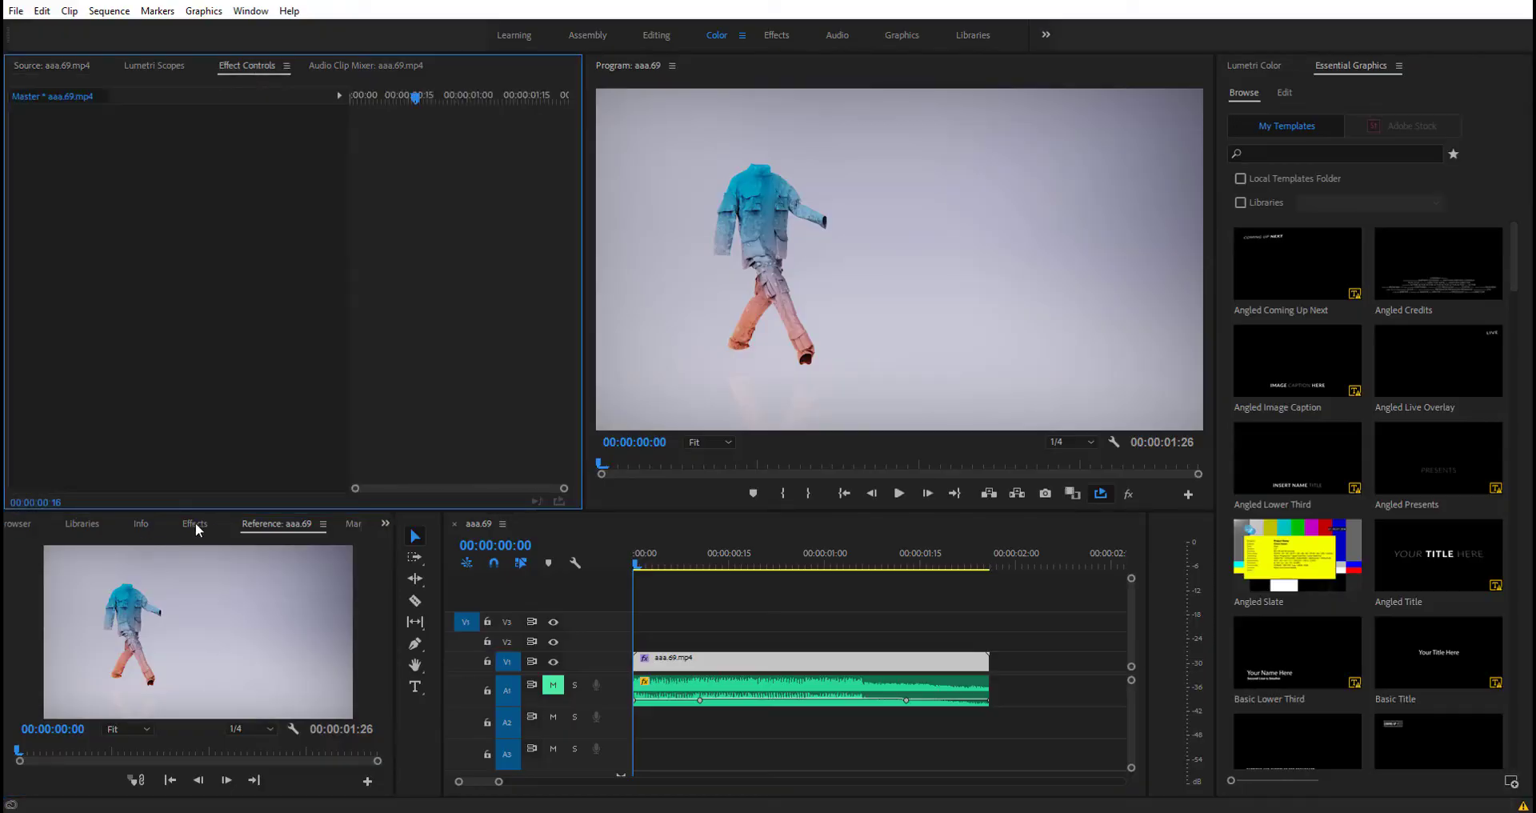
pyautogui.click(194, 523)
pyautogui.click(92, 544)
pyautogui.write('luma')
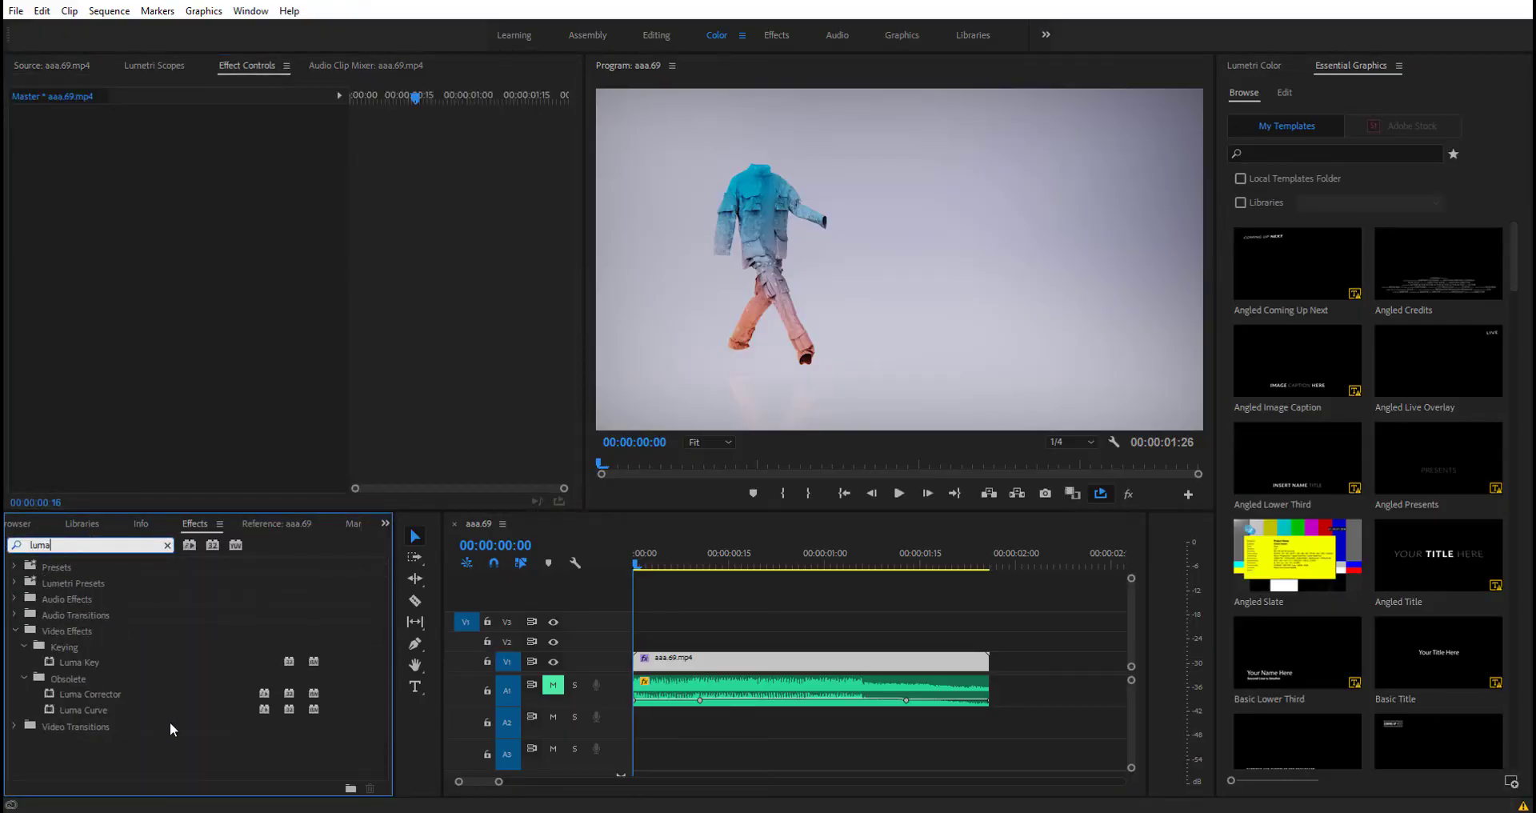
pyautogui.moveTo(32, 544); pyautogui.dragTo(26, 545)
pyautogui.press('BackSpace')
pyautogui.click(52, 66)
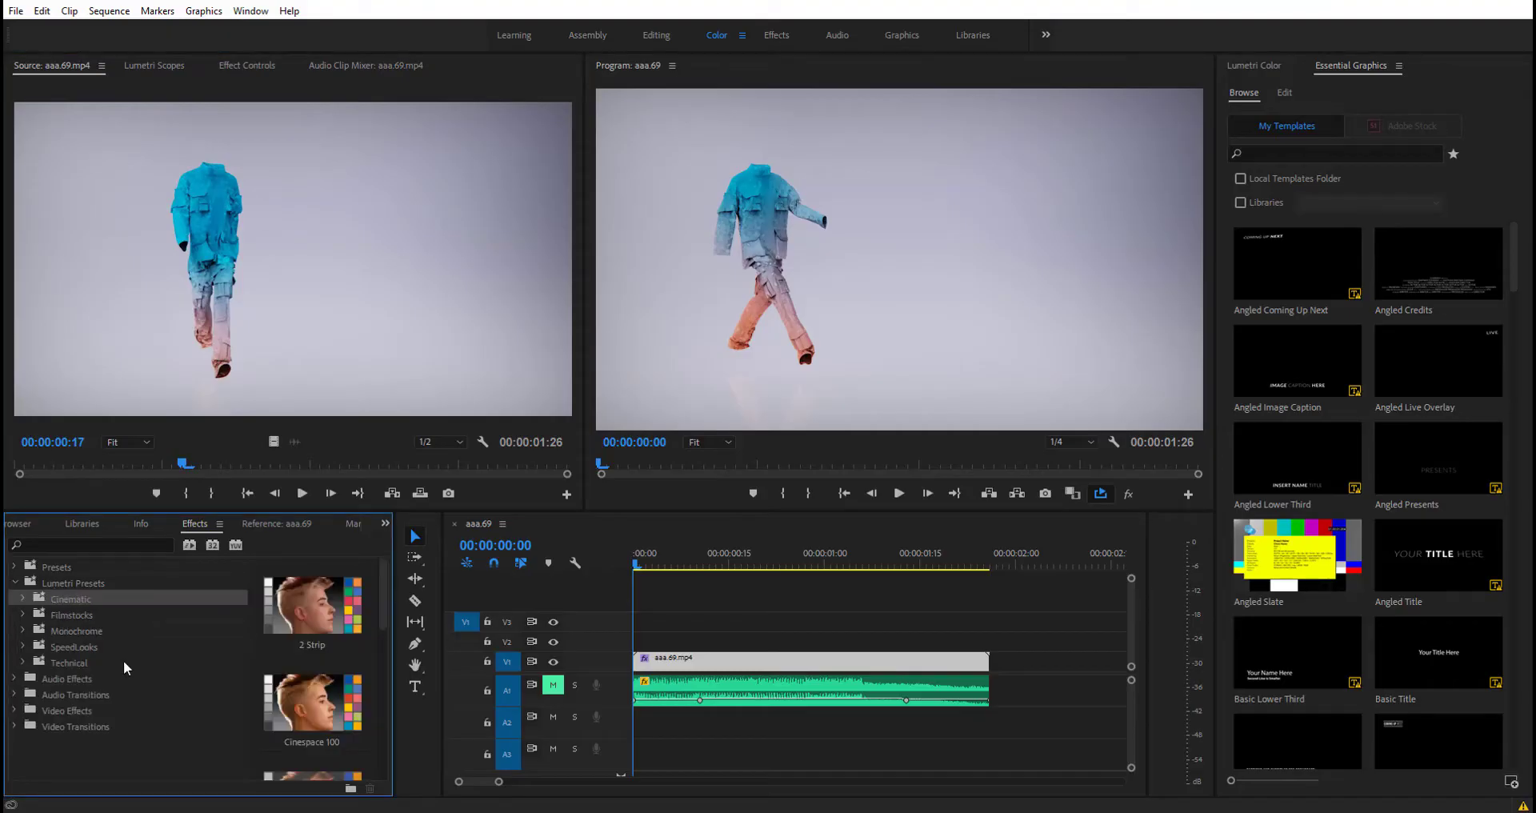
# Compare the aaa.69.mp4 clip with and without its Color Balance effect at several points in time.
pyautogui.click(1258, 66)
pyautogui.scroll(-5, 1394, 360)
pyautogui.moveTo(789, 563); pyautogui.dragTo(780, 624)
pyautogui.click(246, 65)
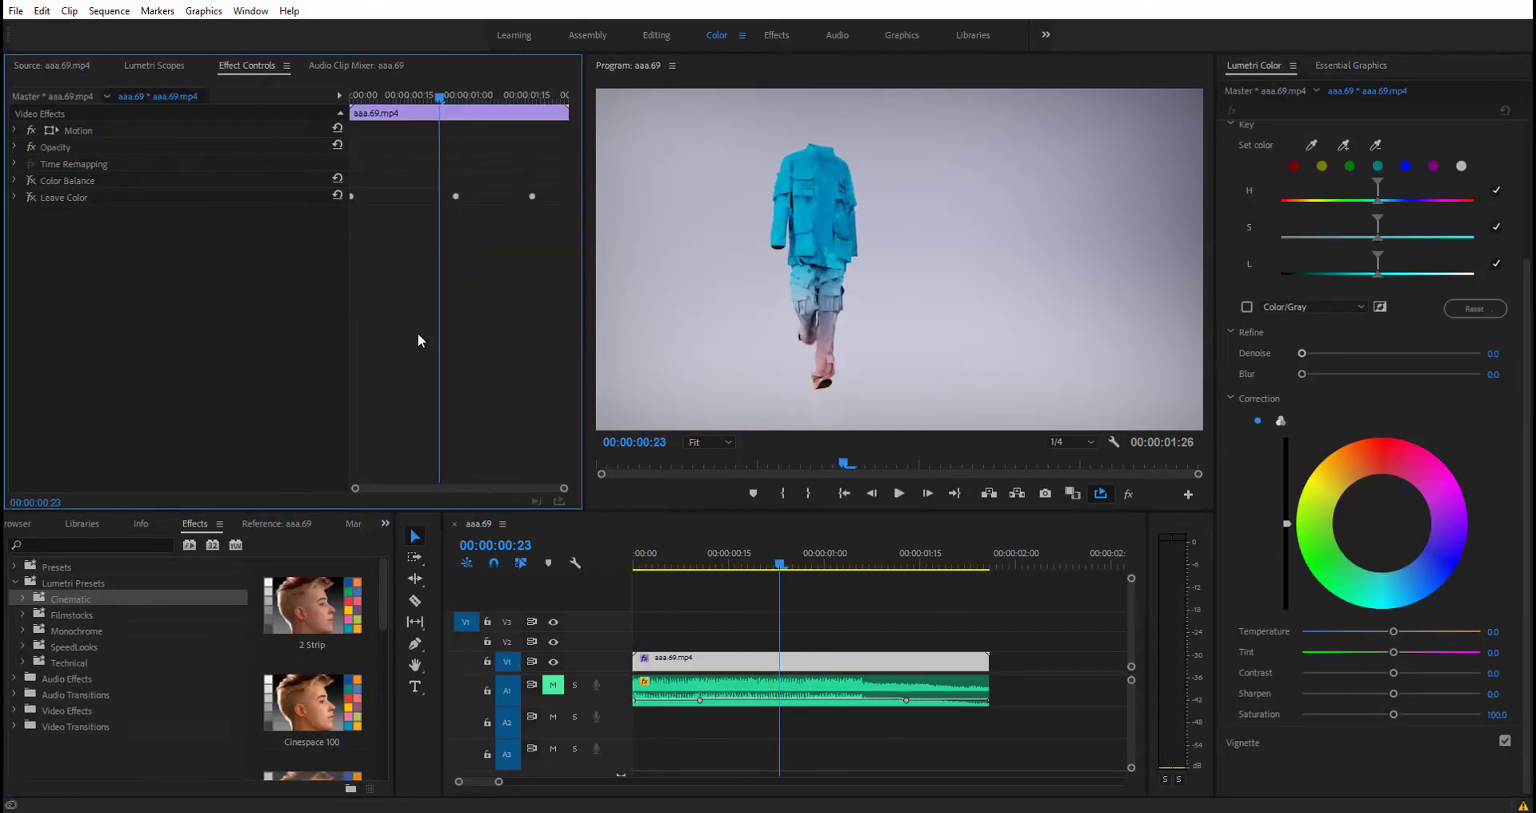
pyautogui.click(31, 180)
pyautogui.moveTo(396, 141); pyautogui.dragTo(424, 198)
pyautogui.moveTo(381, 124); pyautogui.dragTo(373, 136)
pyautogui.click(31, 181)
pyautogui.scroll(1, 1299, 589)
pyautogui.scroll(-1, 1299, 588)
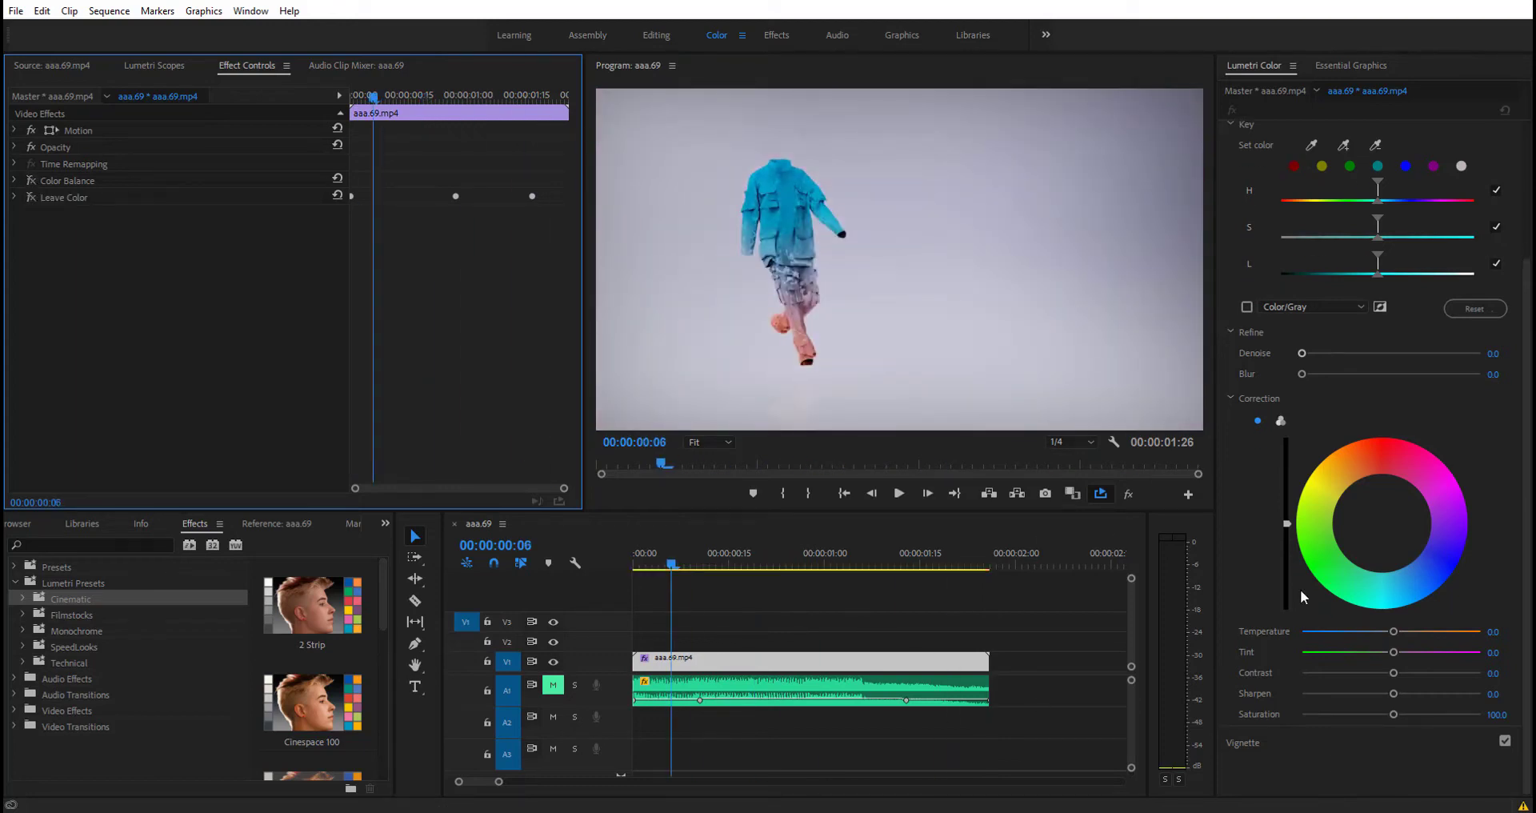
# Set the clip's HSL Secondary correction temperature to -4 and shift its correction colour wheel toward magenta.
pyautogui.scroll(3, 1280, 560)
pyautogui.scroll(-3, 1249, 528)
pyautogui.scroll(2, 1260, 560)
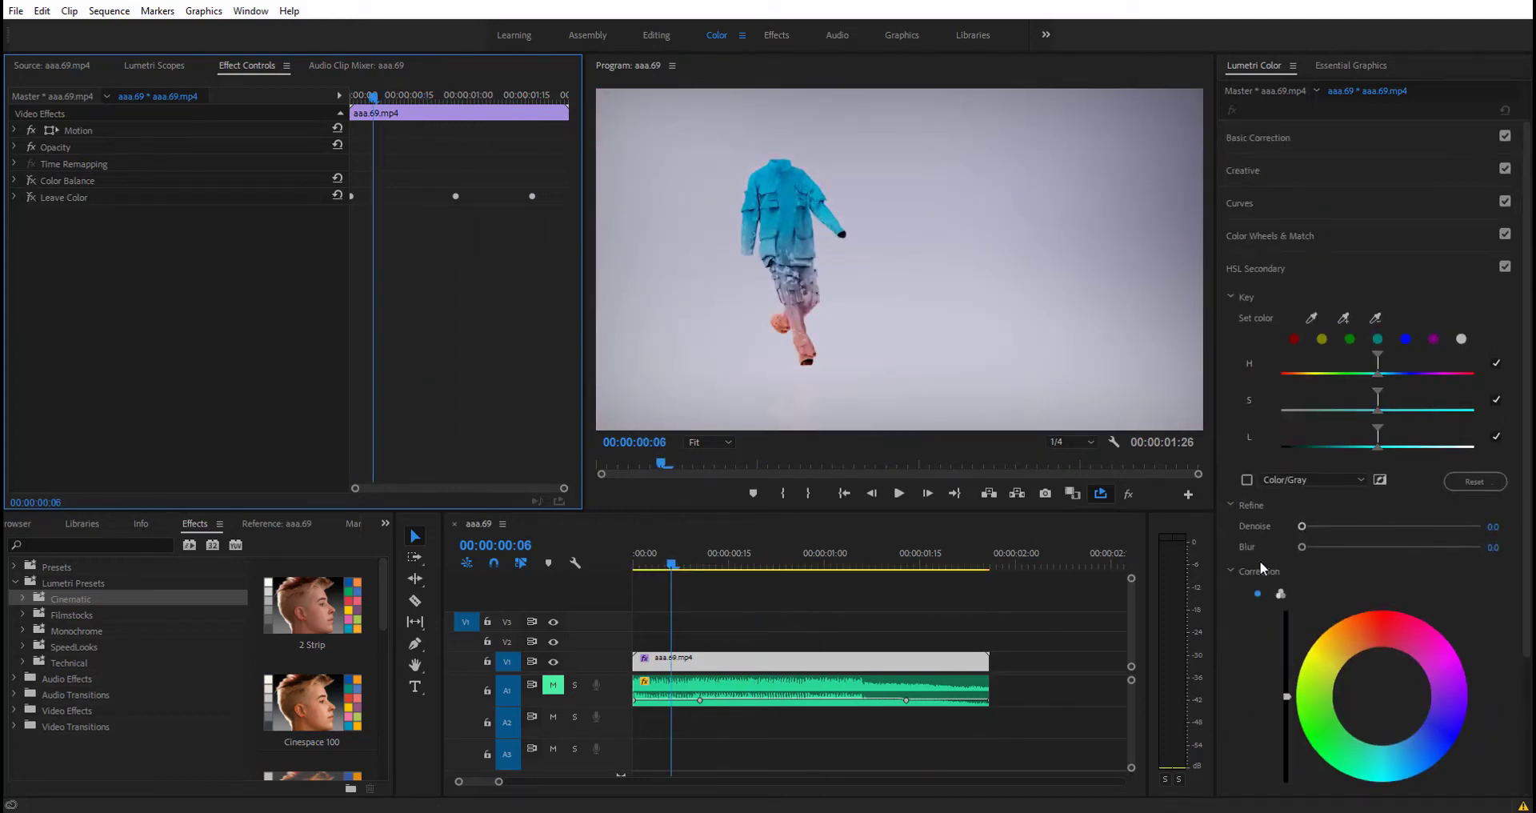
pyautogui.click(1237, 296)
pyautogui.click(1241, 296)
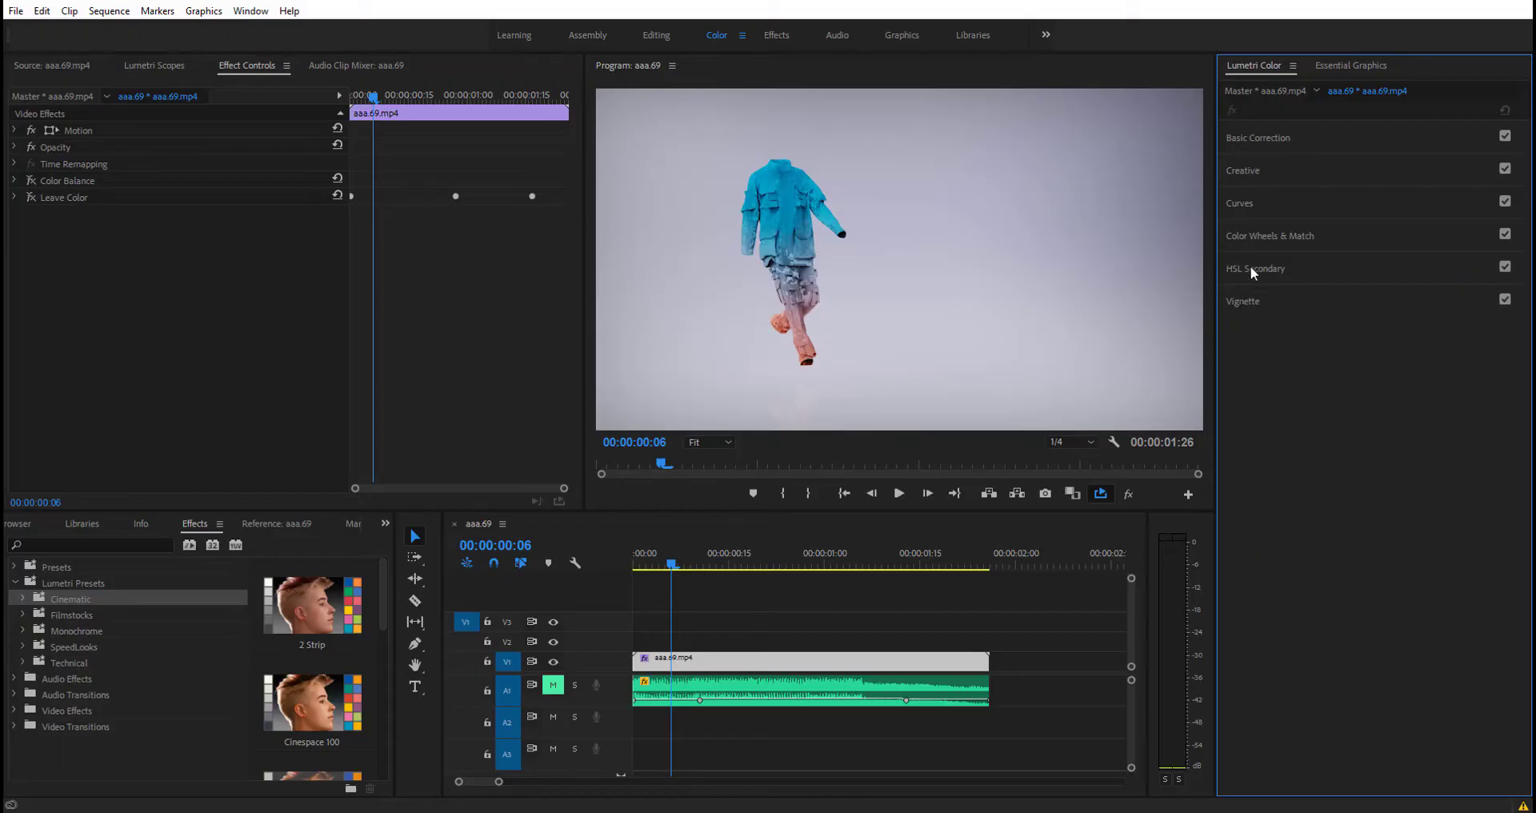
pyautogui.click(1251, 266)
pyautogui.click(1231, 319)
pyautogui.click(1230, 295)
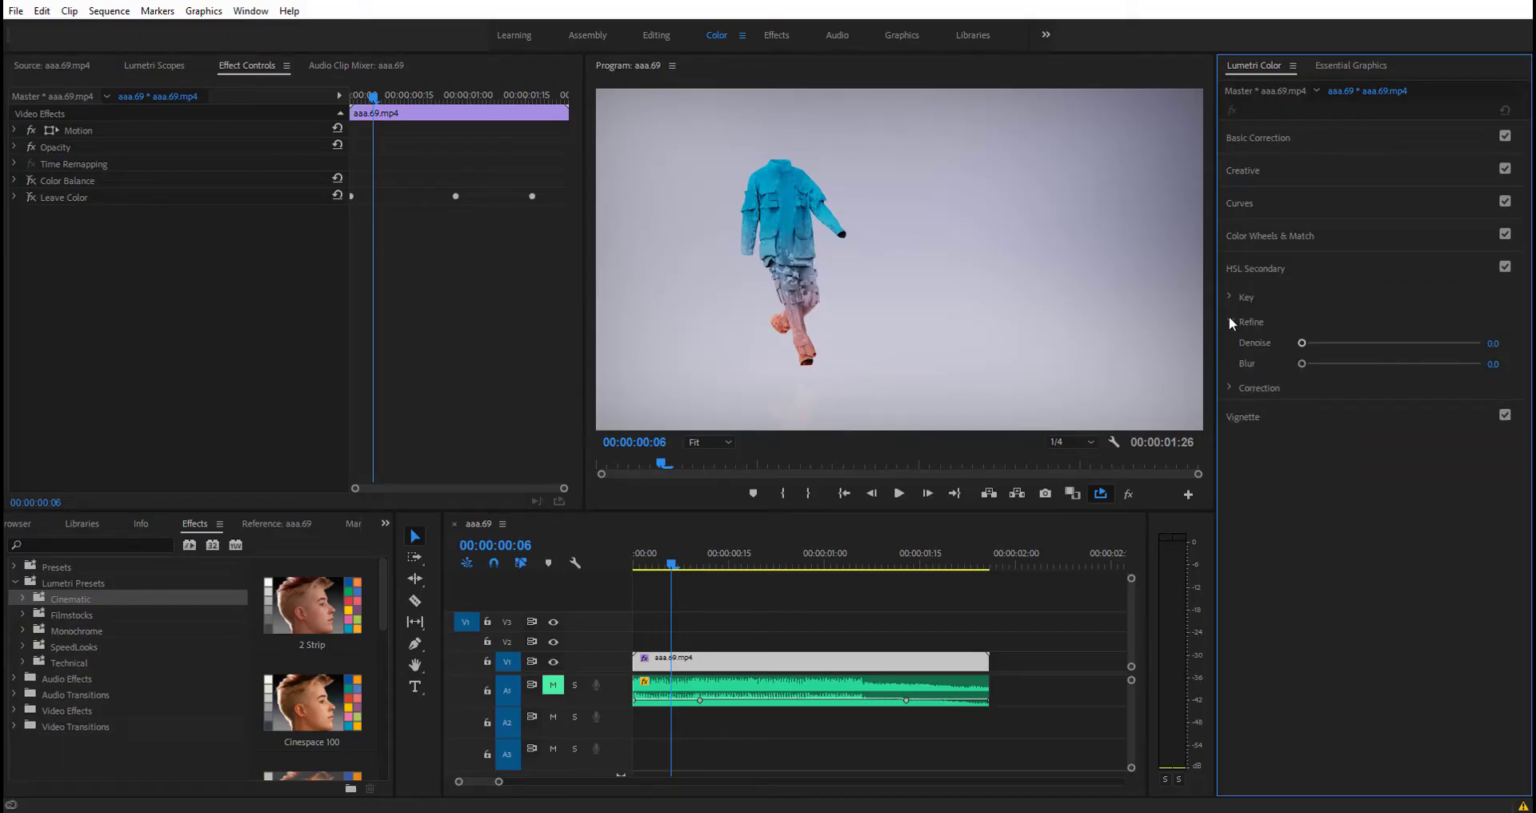
pyautogui.click(1230, 388)
pyautogui.moveTo(1491, 621); pyautogui.dragTo(1502, 619)
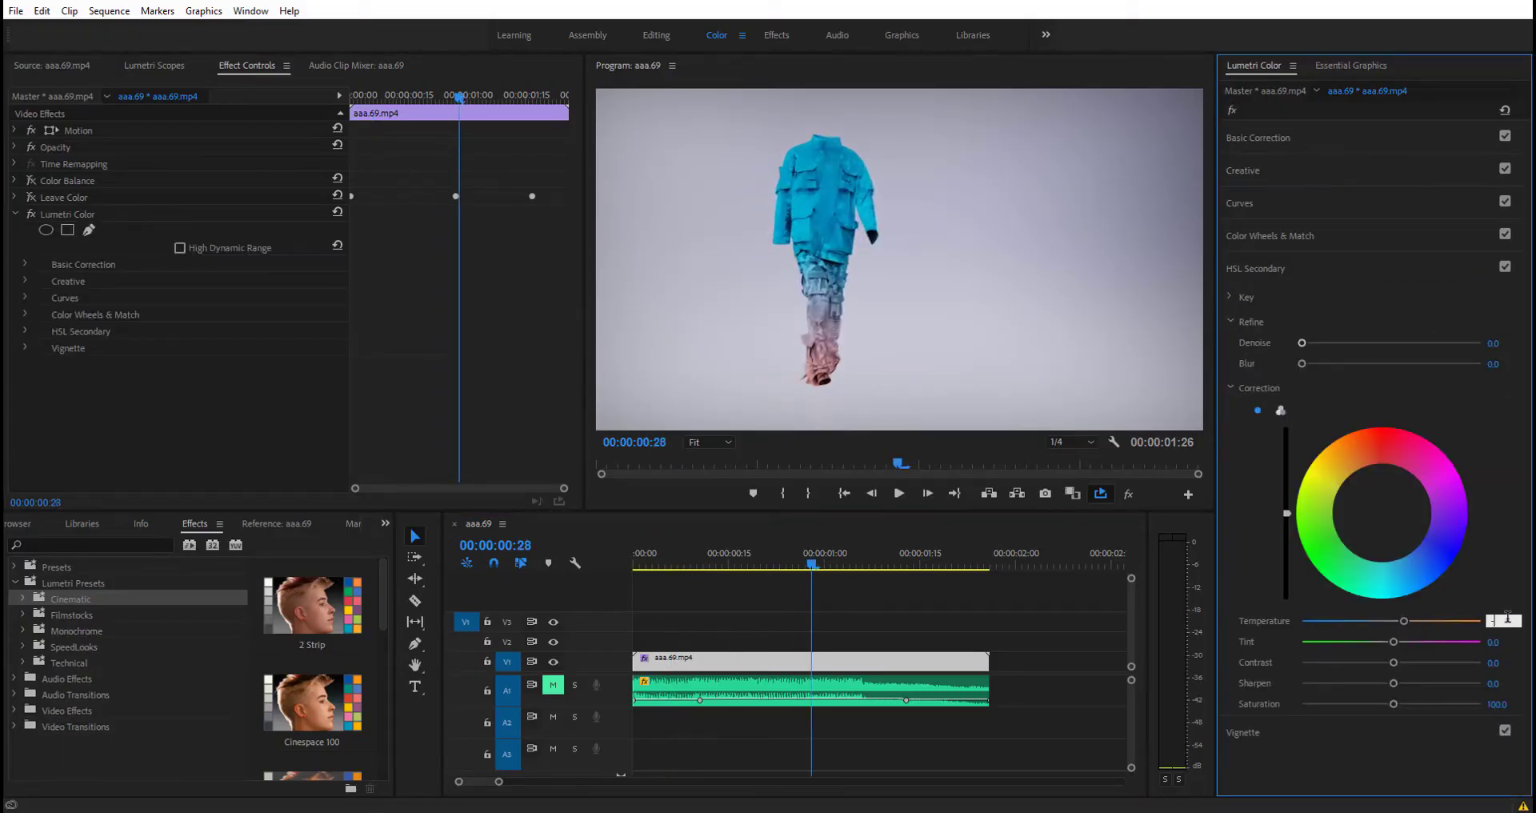
pyautogui.click(1284, 411)
pyautogui.click(1258, 410)
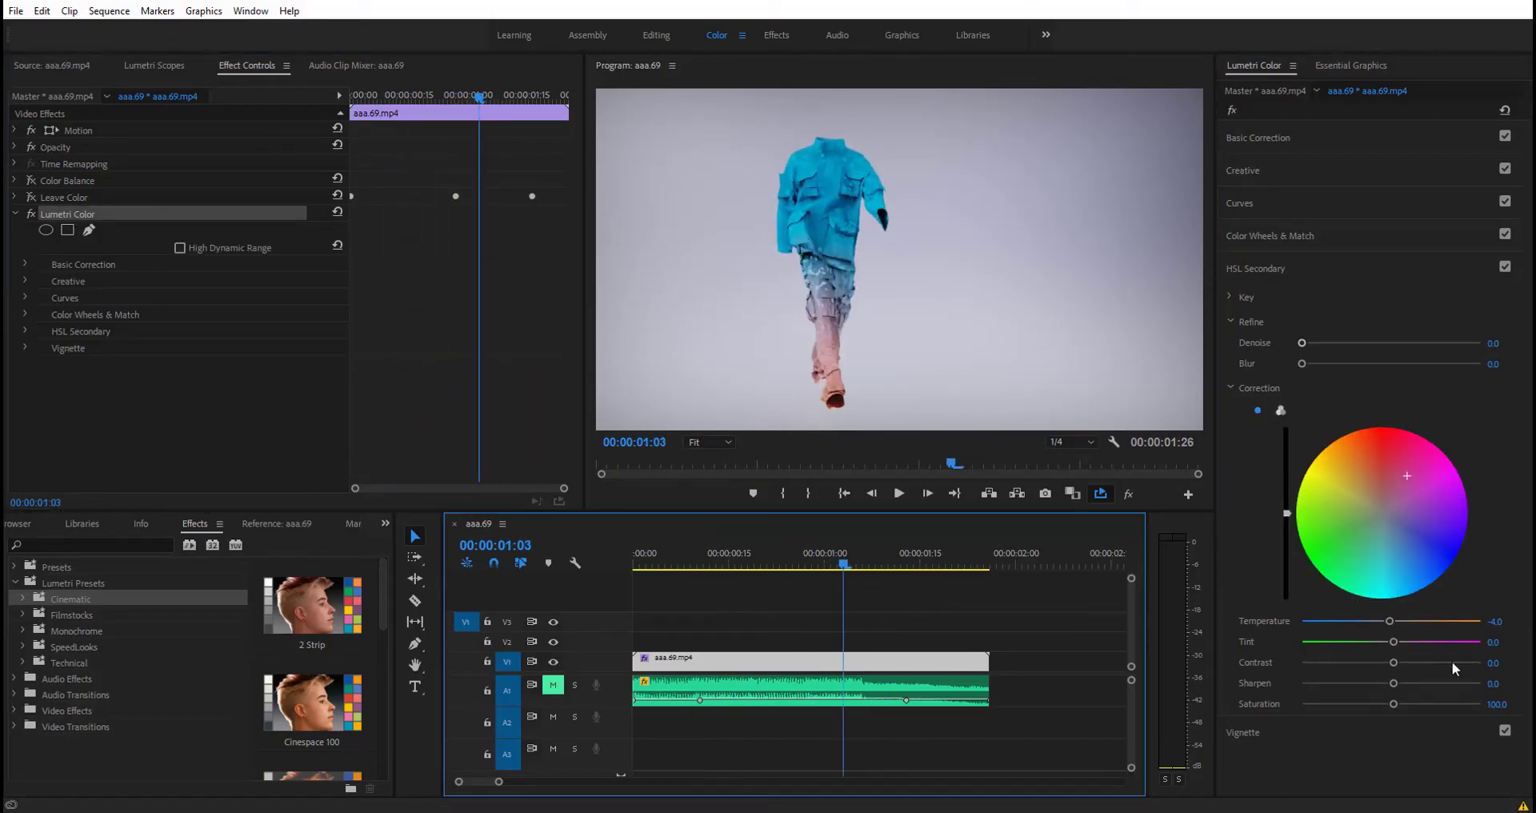
# Set the HSL Secondary correction tint to 20.
pyautogui.click(1493, 642)
pyautogui.write('20')
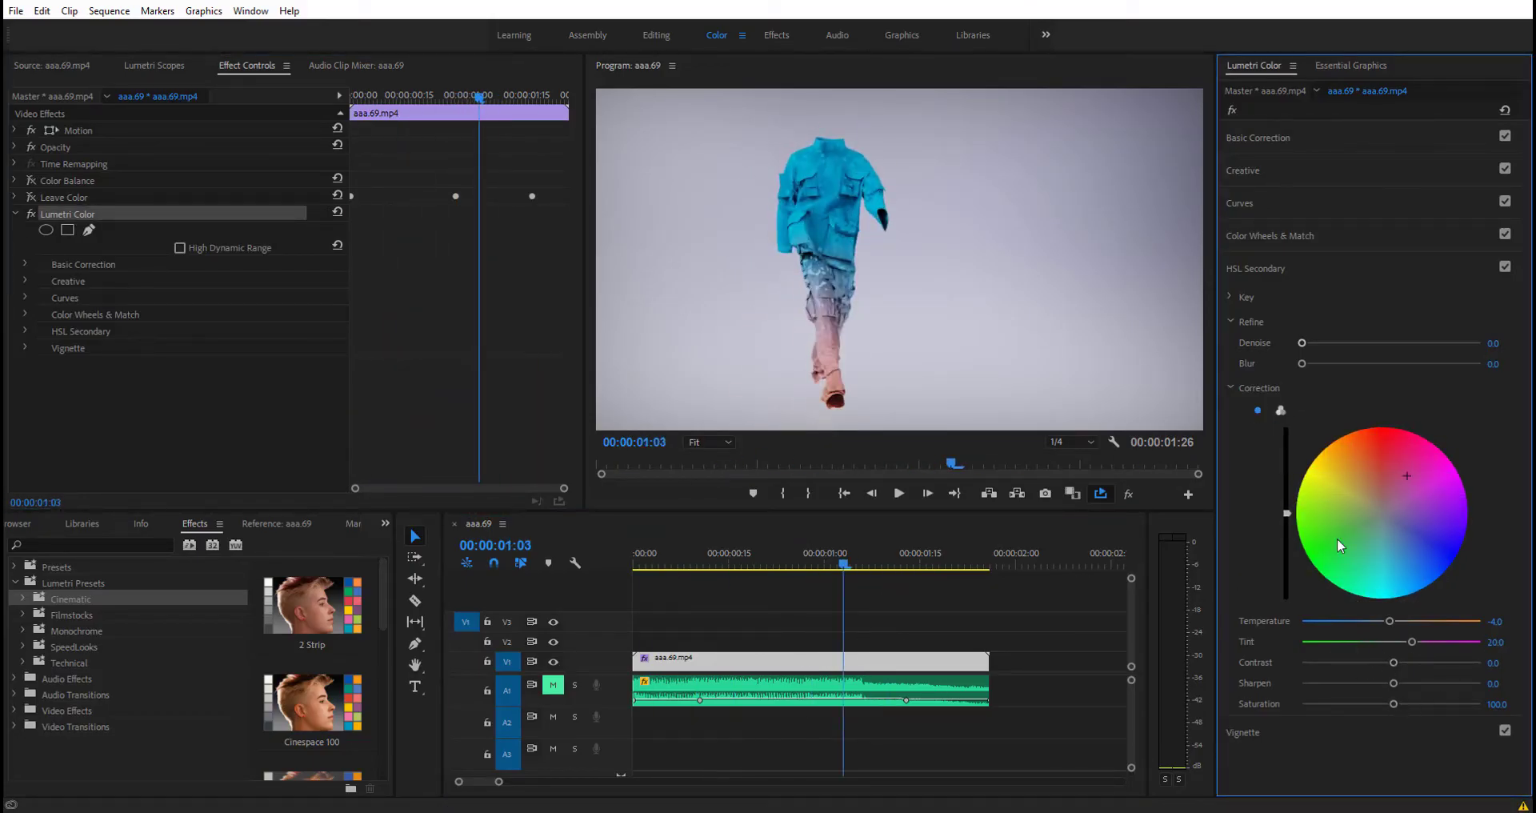
pyautogui.click(1230, 388)
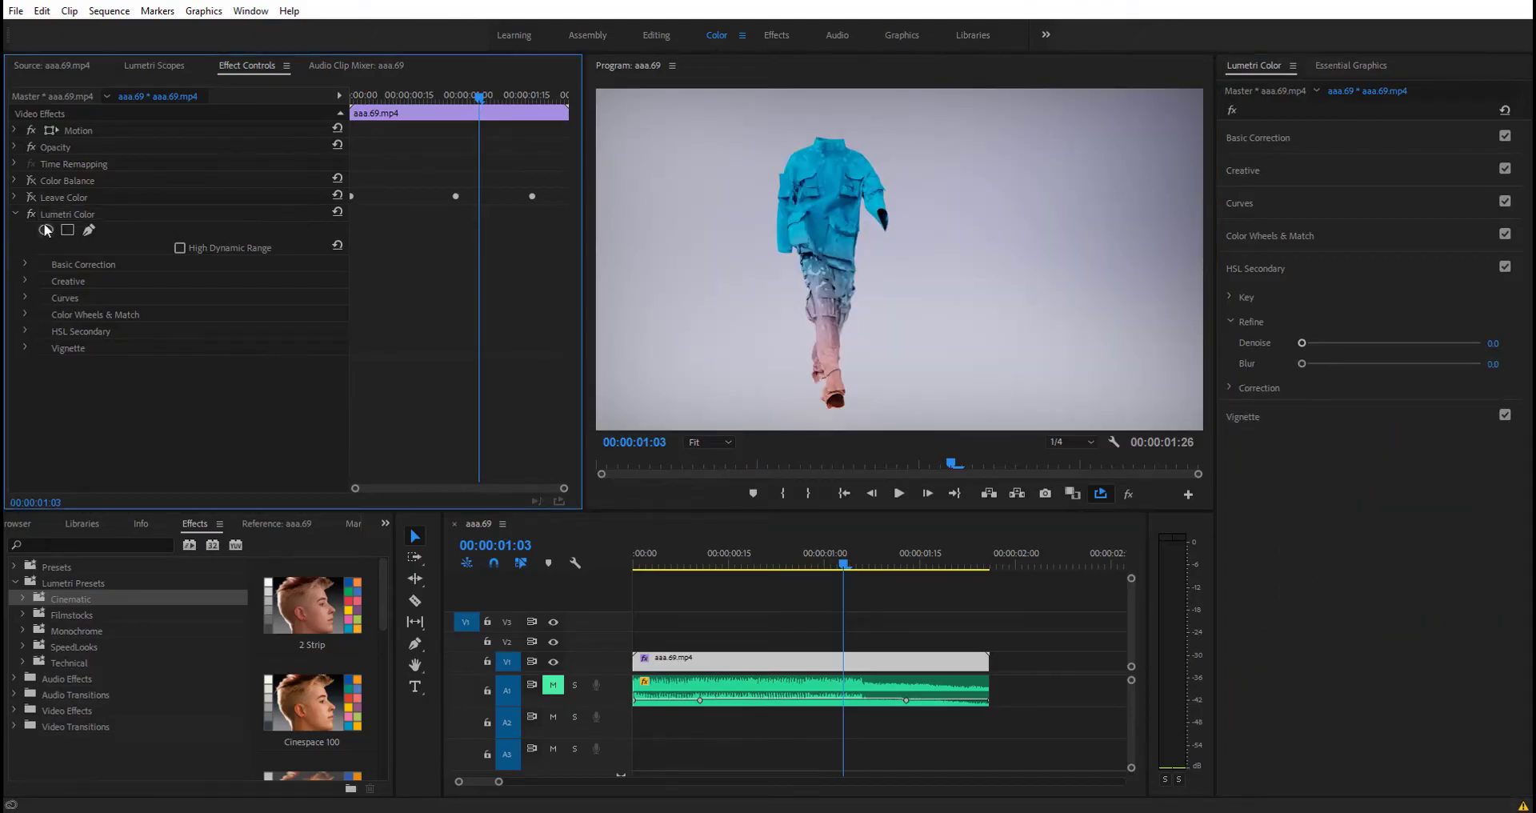
# Set the blur of the Lumetri Color effect's HSL Secondary refinement to 7.
pyautogui.click(25, 314)
pyautogui.click(25, 315)
pyautogui.click(25, 329)
pyautogui.scroll(-4, 147, 354)
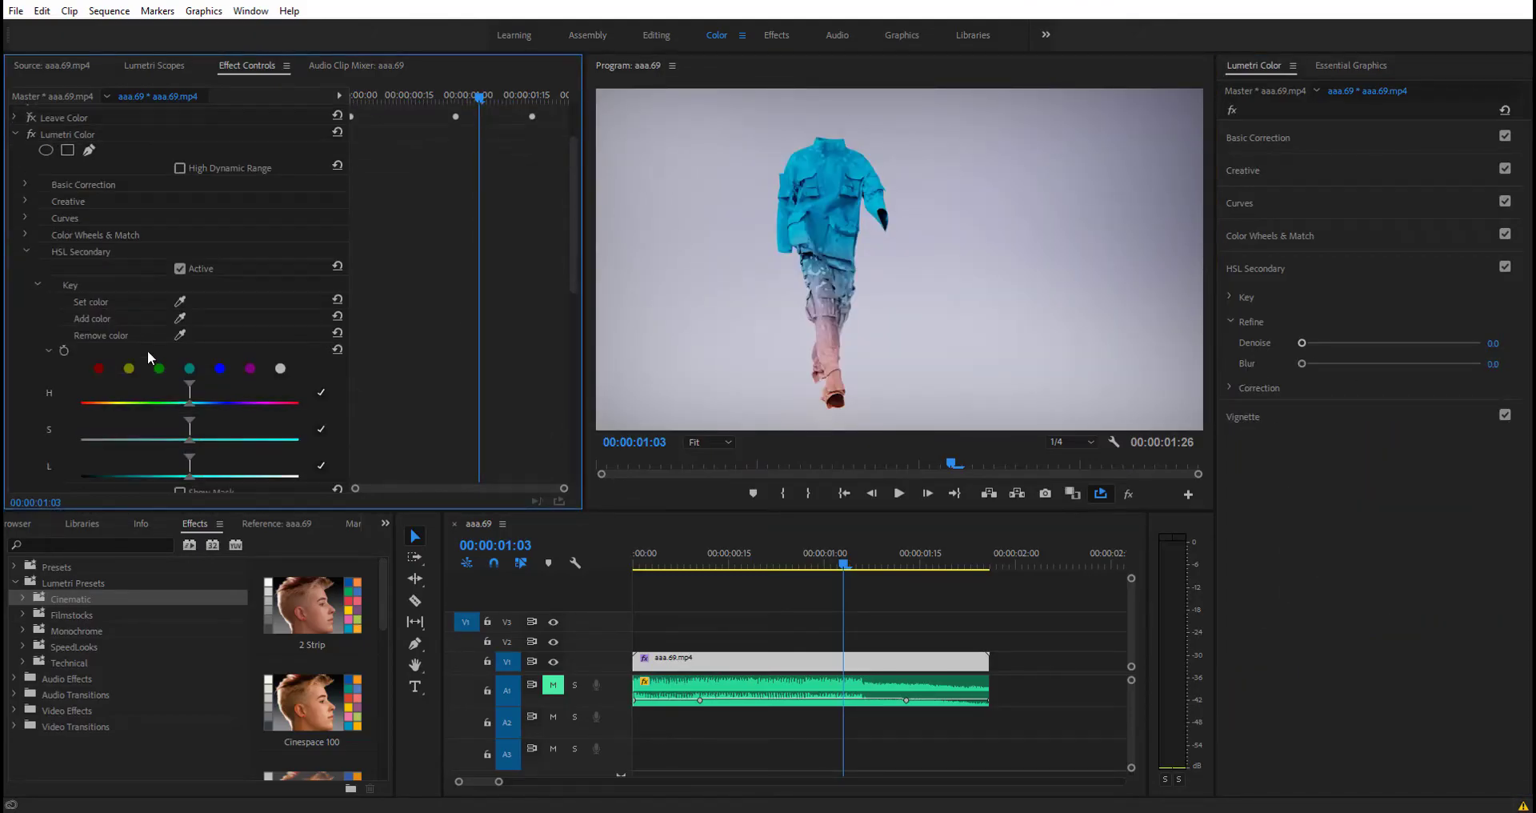
pyautogui.moveTo(179, 347); pyautogui.dragTo(97, 379)
pyautogui.click(48, 345)
pyautogui.click(183, 345)
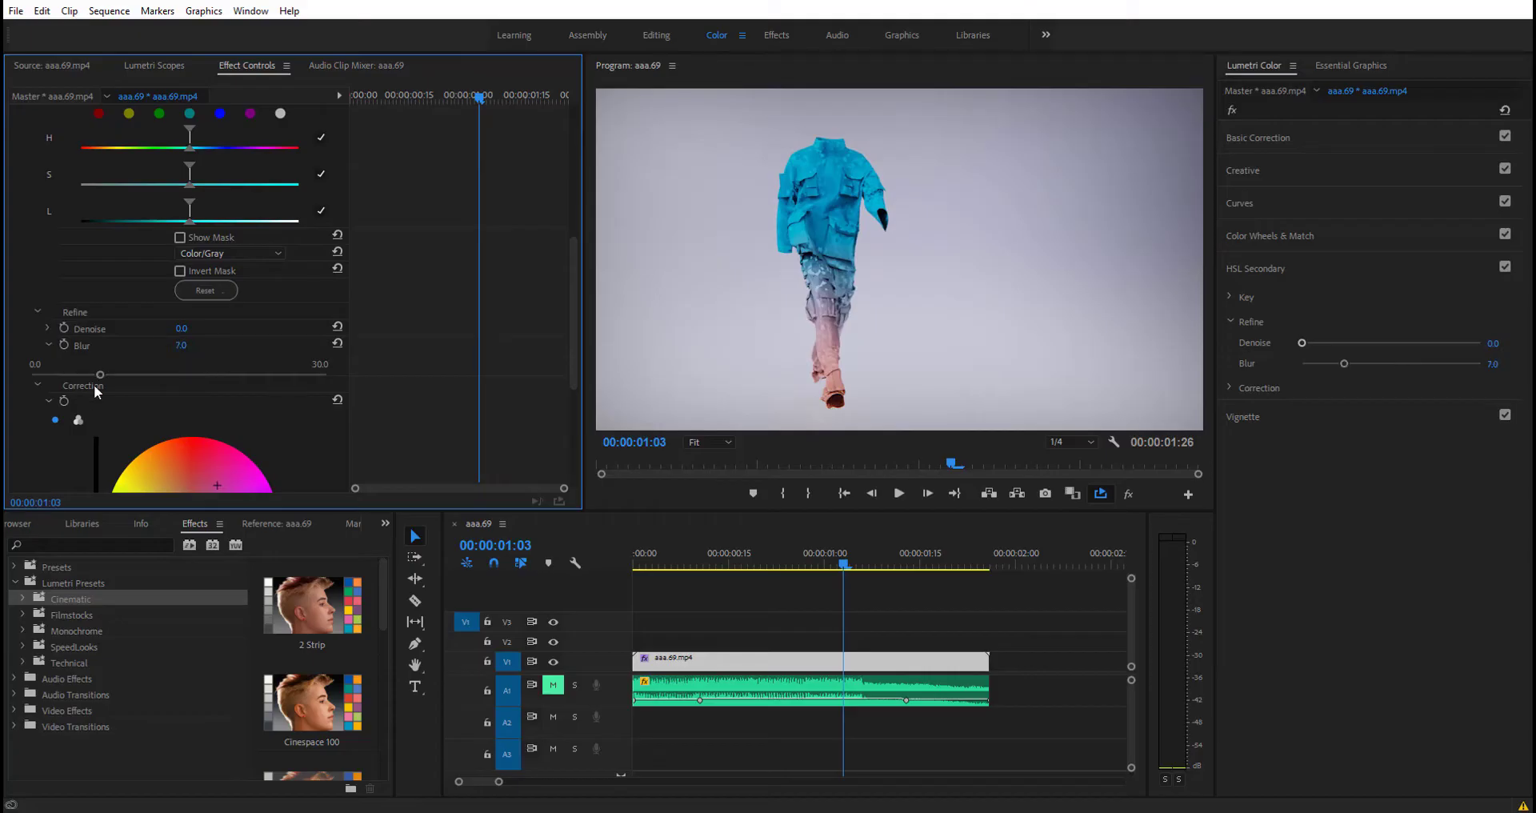
pyautogui.scroll(6, 184, 373)
pyautogui.click(25, 330)
# Duplicate the clip's Lumetri Color effect, then delete one of the two copies.
pyautogui.click(77, 214)
pyautogui.hotkey('ctrl', 'c')
pyautogui.hotkey('ctrl', 'v')
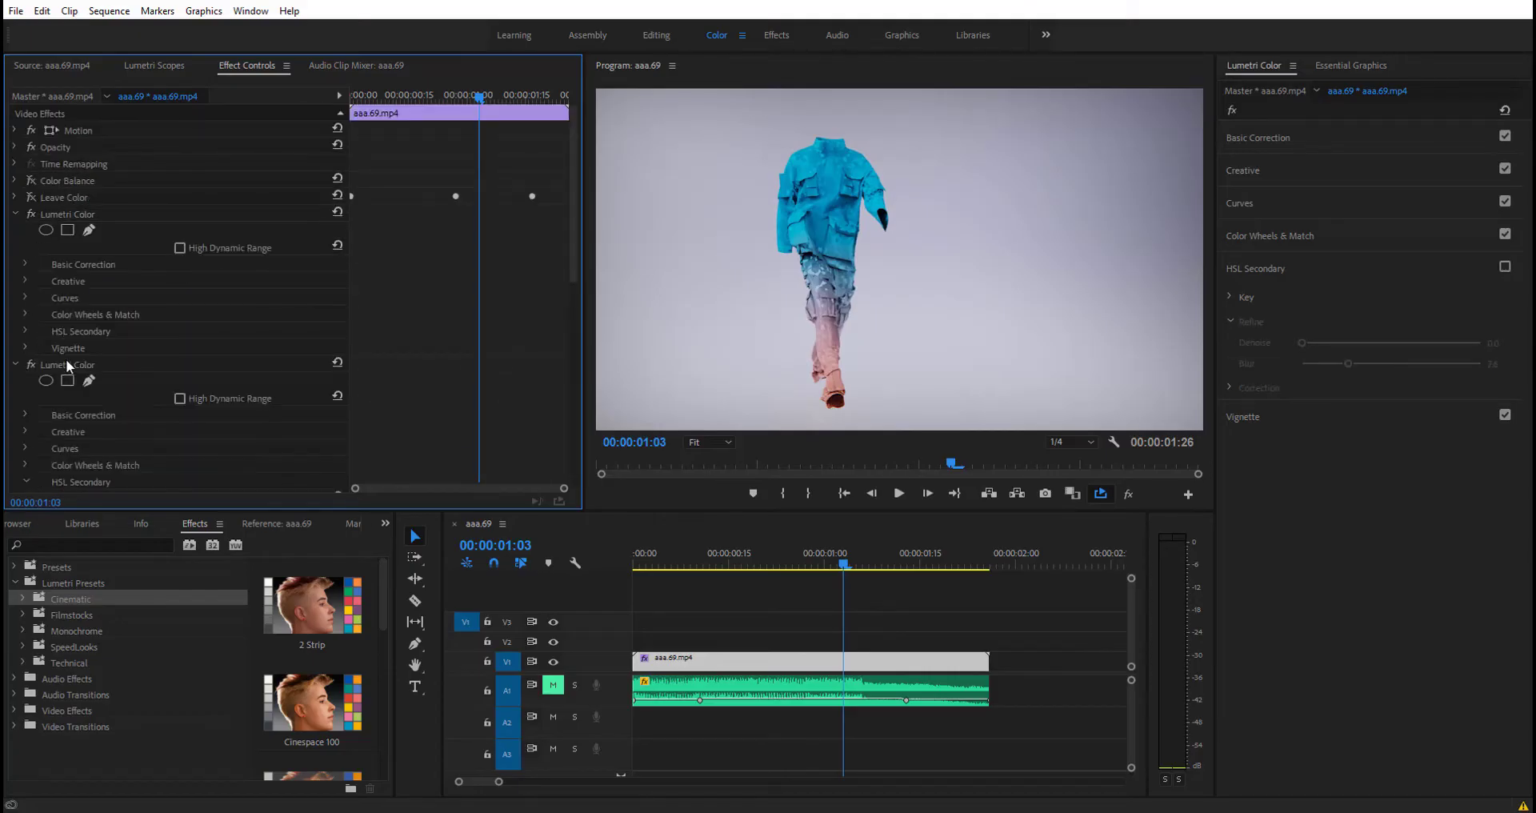
pyautogui.click(66, 365)
pyautogui.press('Delete')
# Compare the clip with HSL Secondary disabled and re-enabled at 00:00:01:05.
pyautogui.moveTo(788, 554); pyautogui.dragTo(857, 555)
pyautogui.click(24, 331)
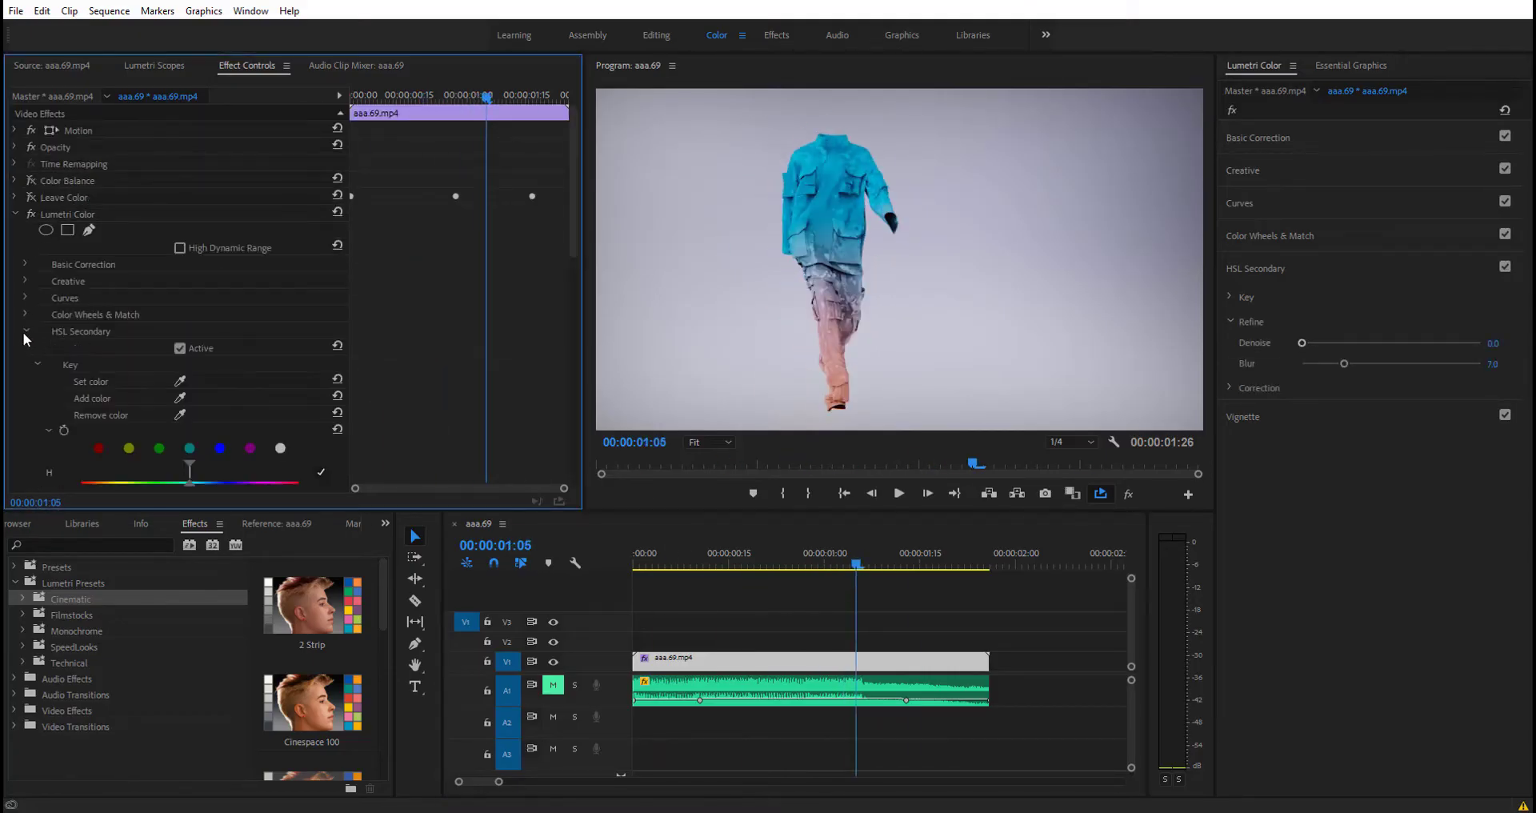
pyautogui.click(36, 365)
pyautogui.scroll(-1, 151, 333)
pyautogui.click(180, 316)
pyautogui.click(180, 316)
# Readjust the HSL Secondary blur and play back the sequence.
pyautogui.moveTo(183, 382); pyautogui.dragTo(187, 383)
pyautogui.click(185, 383)
pyautogui.moveTo(856, 556)
pyautogui.mouseDown()
pyautogui.moveTo(597, 550)
pyautogui.moveTo(844, 555)
pyautogui.mouseUp()
pyautogui.click(899, 495)
pyautogui.click(15, 10)
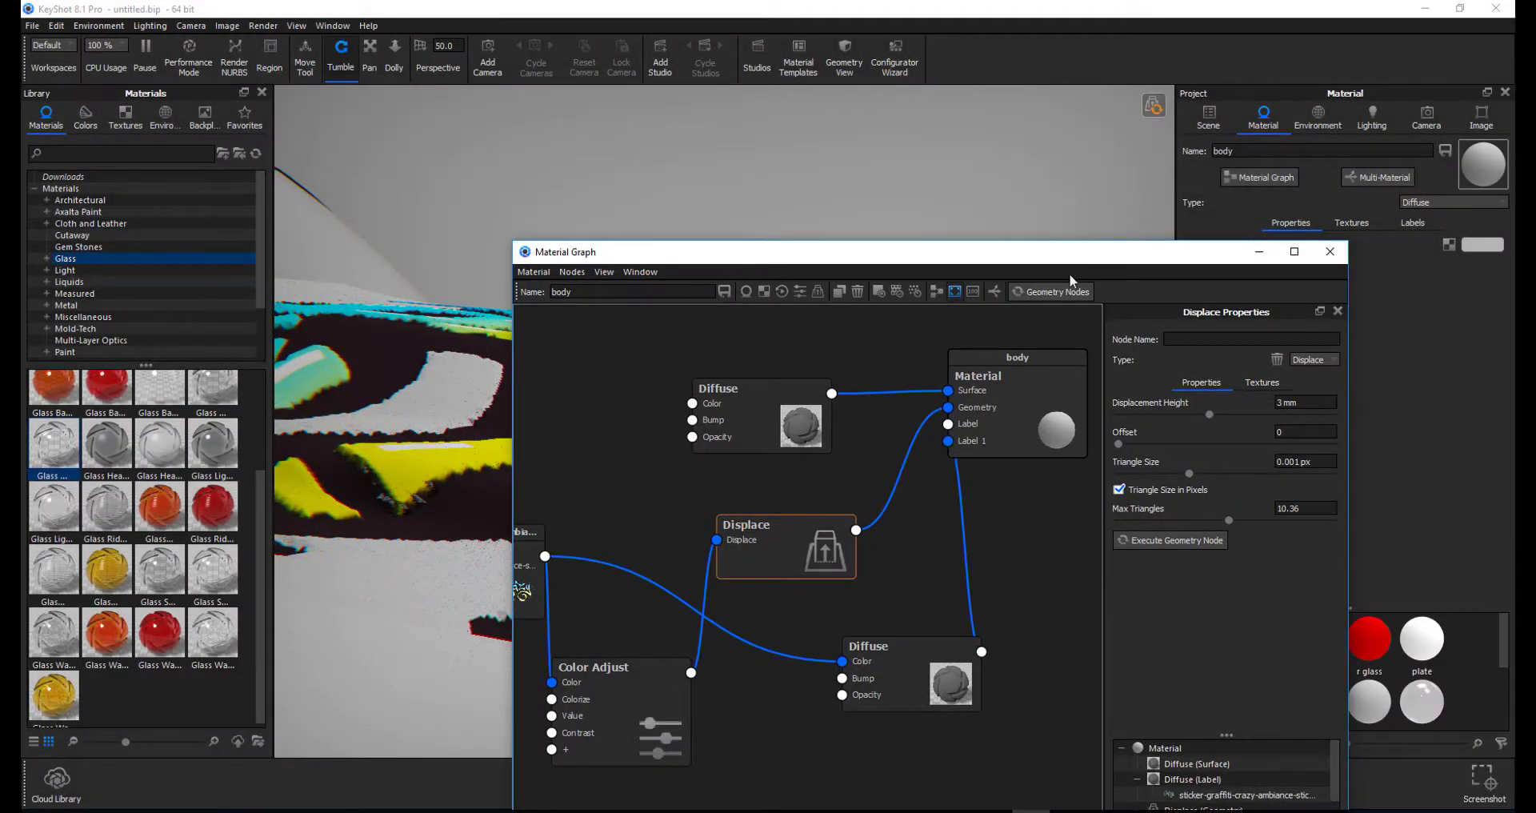
# In KeyShot, set the body material's Displace node to 0.000327 px triangle size and 6 mm height, and execute the geometry node.
pyautogui.moveTo(779, 248); pyautogui.dragTo(886, 281)
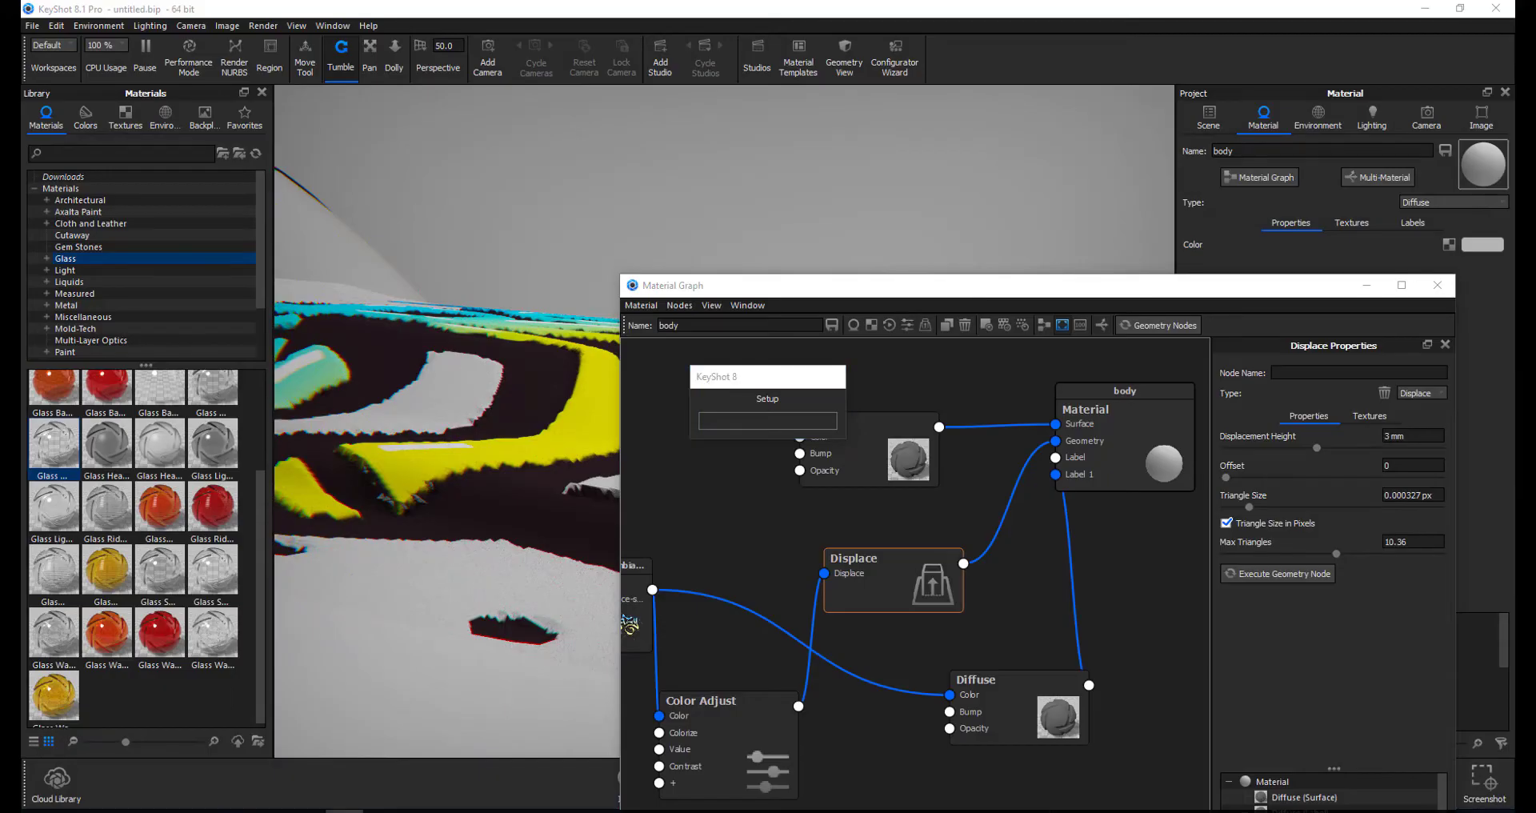
pyautogui.moveTo(841, 289); pyautogui.dragTo(981, 247)
pyautogui.moveTo(1449, 612); pyautogui.dragTo(1388, 597)
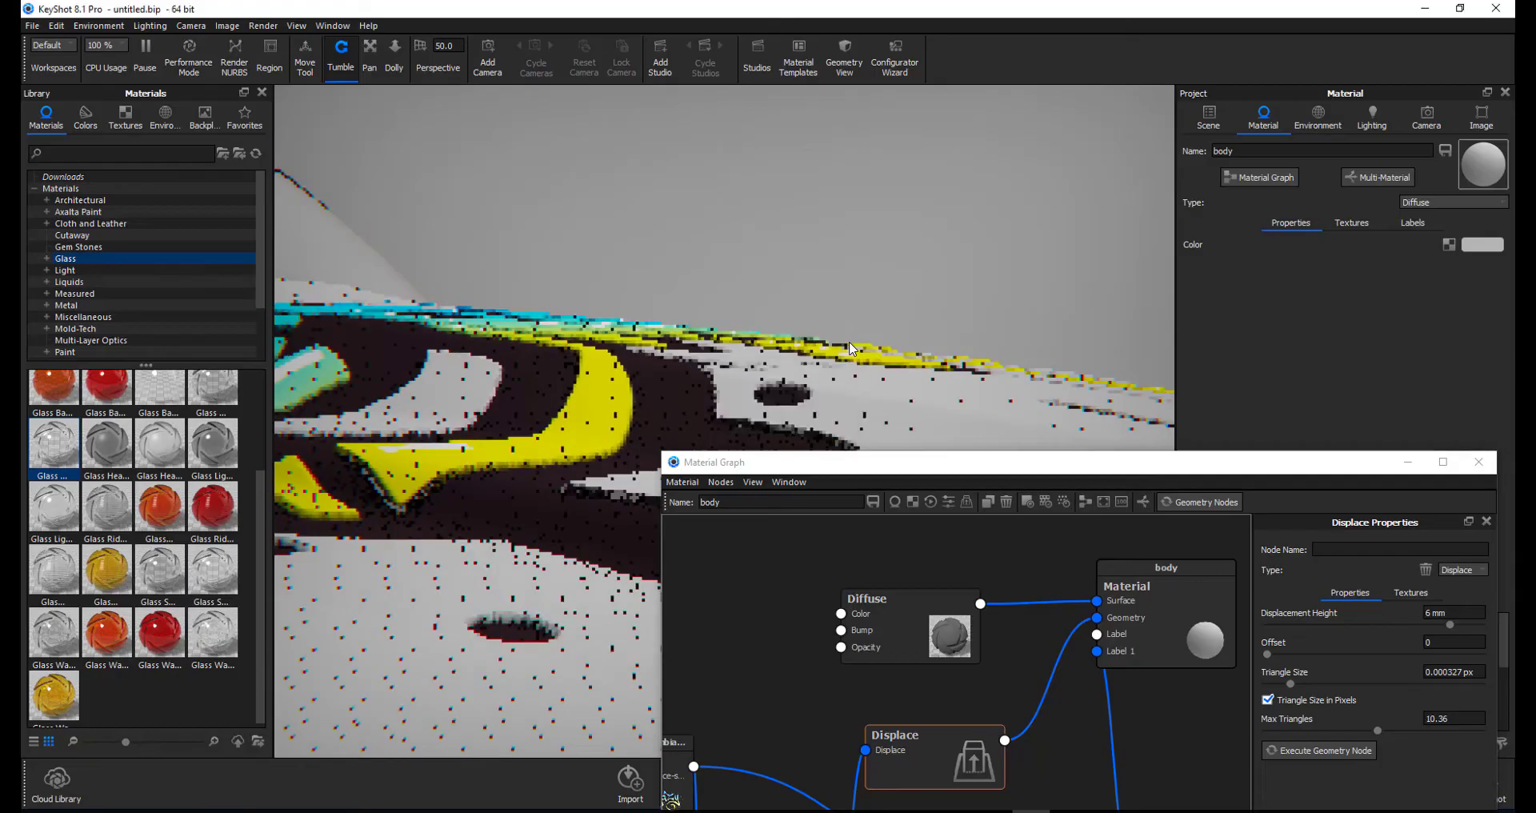
# Shrink the Material Graph window to uncover the model, set the displacement height to 4 mm, and inspect the raised hood graphic.
pyautogui.moveTo(1343, 470); pyautogui.dragTo(1305, 156)
pyautogui.moveTo(624, 135); pyautogui.dragTo(957, 489)
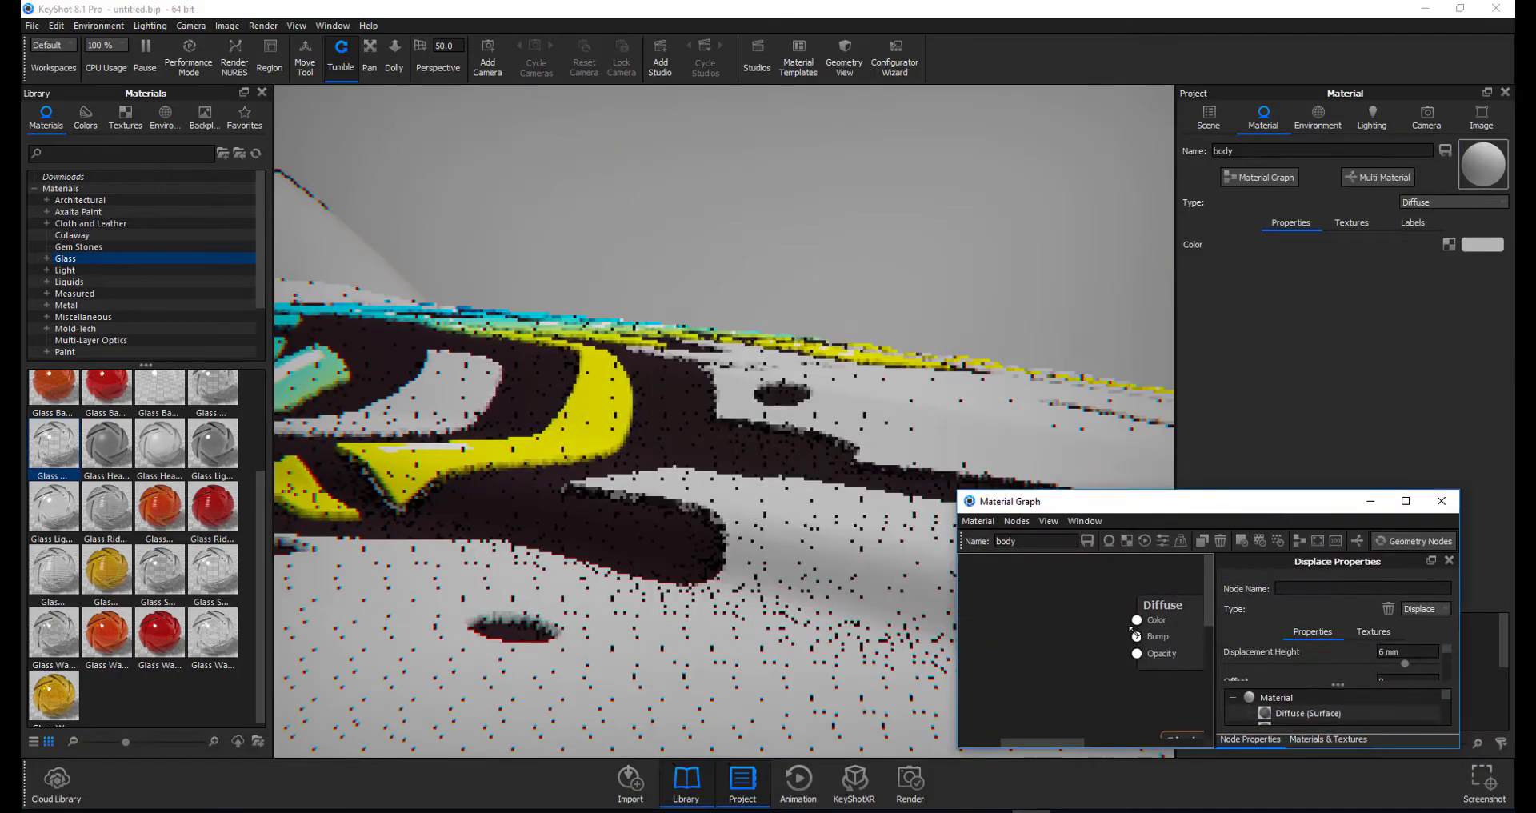
pyautogui.click(912, 267)
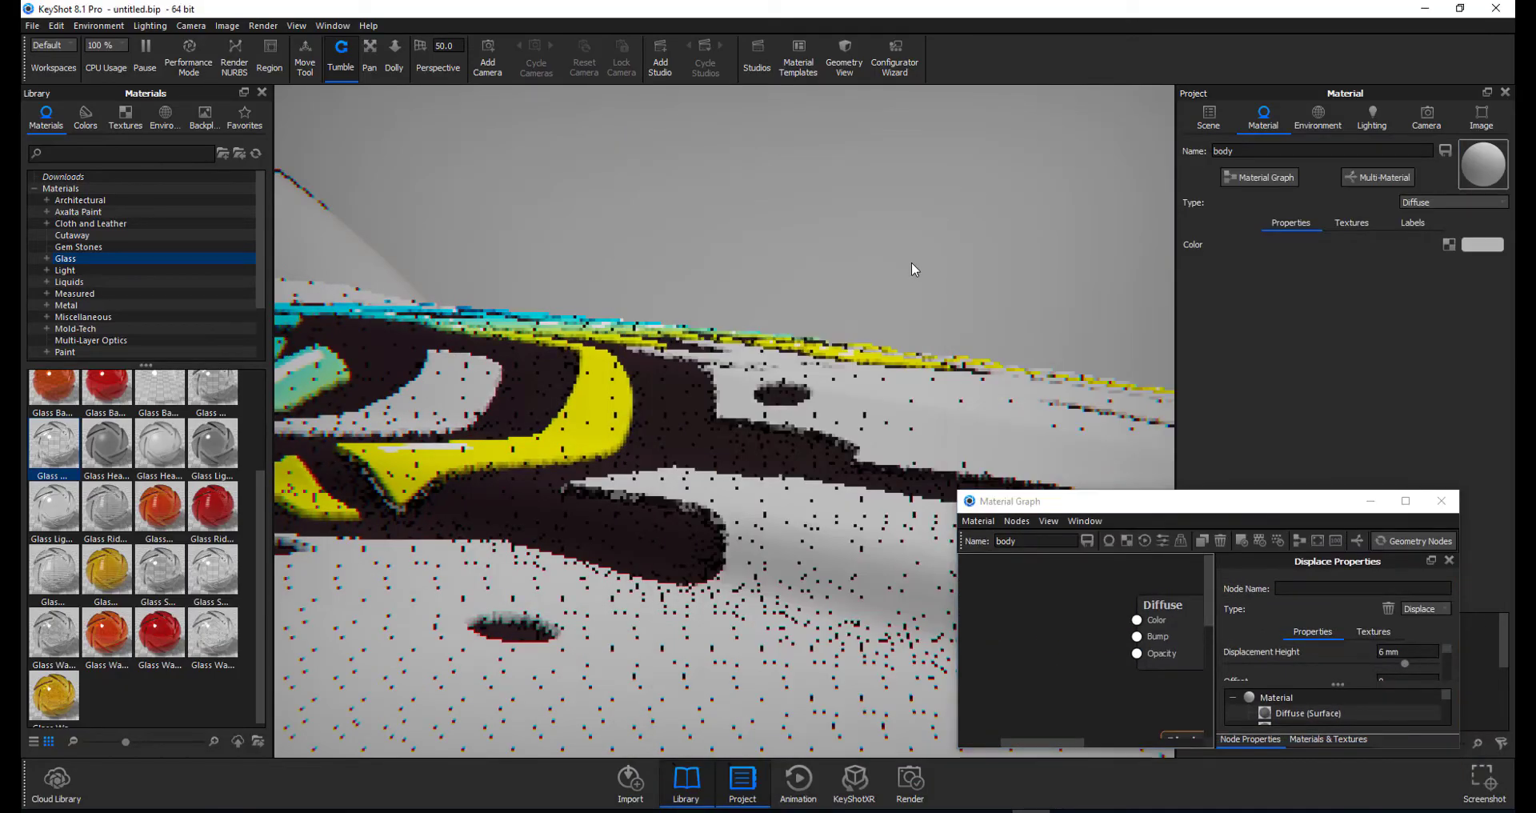
pyautogui.write('1')
pyautogui.press('Return')
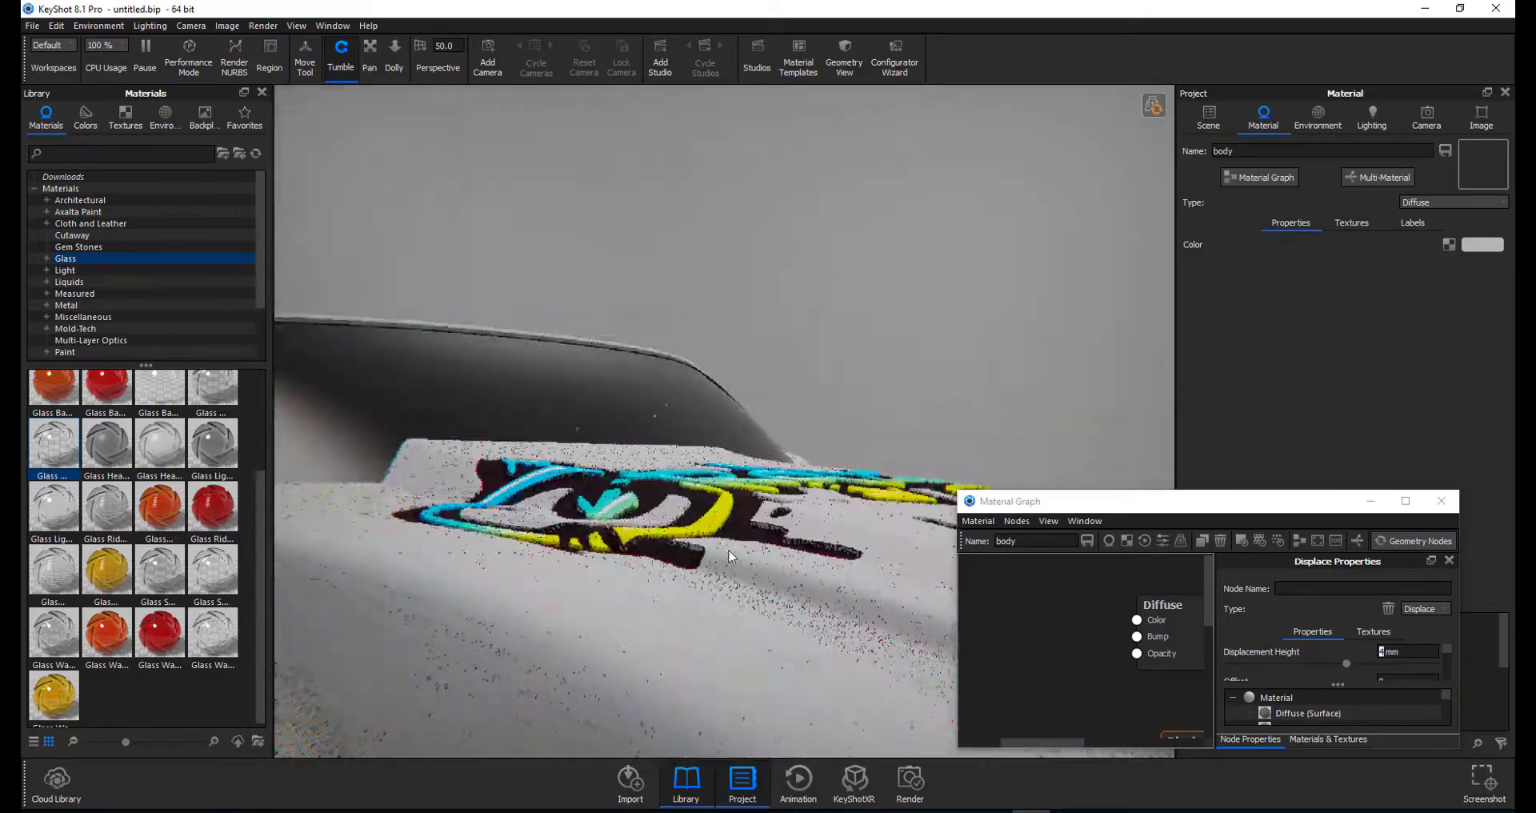
pyautogui.moveTo(729, 551); pyautogui.dragTo(783, 539)
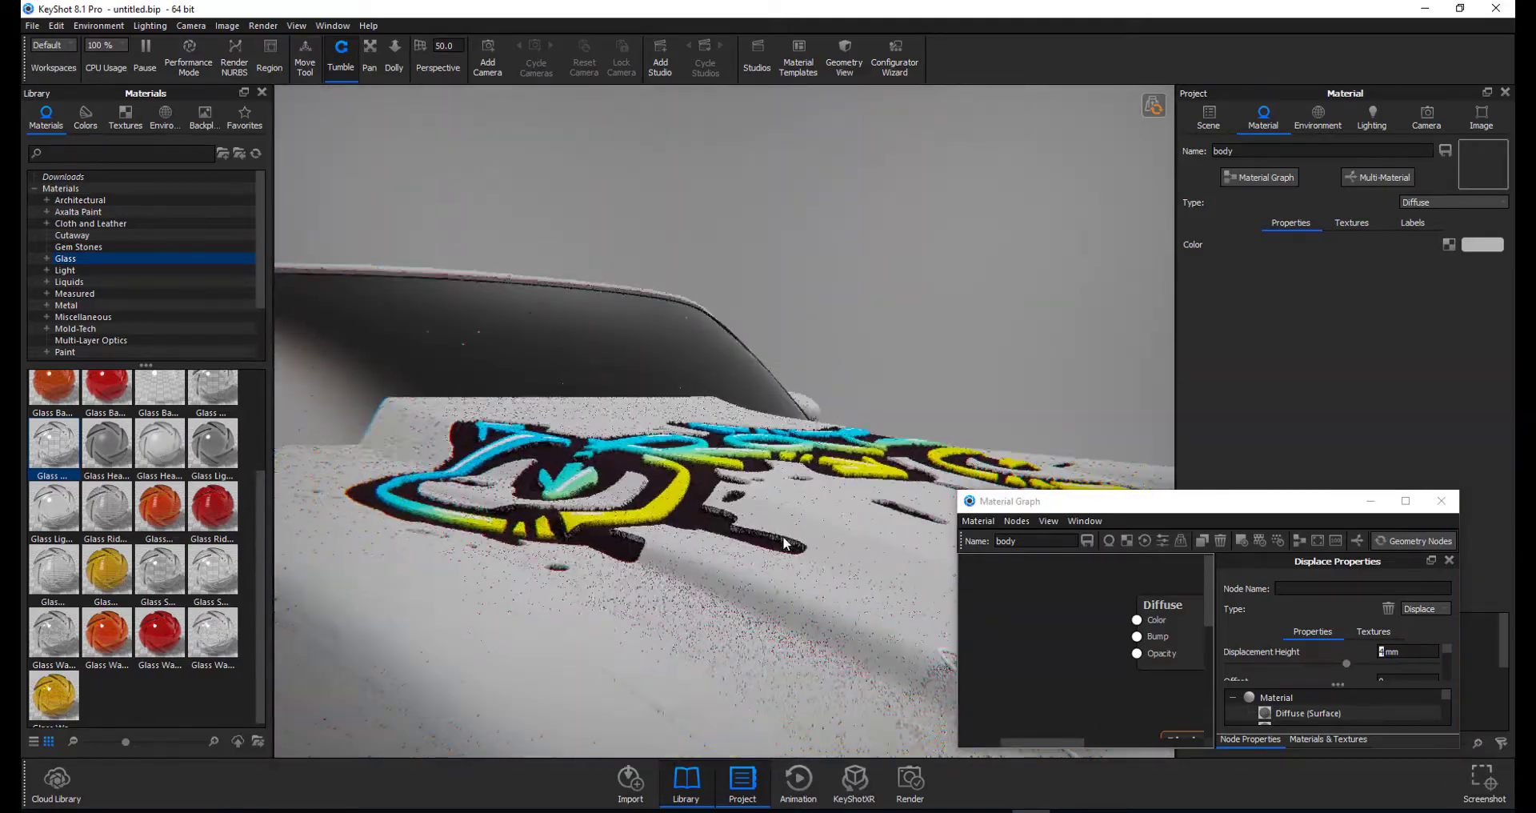